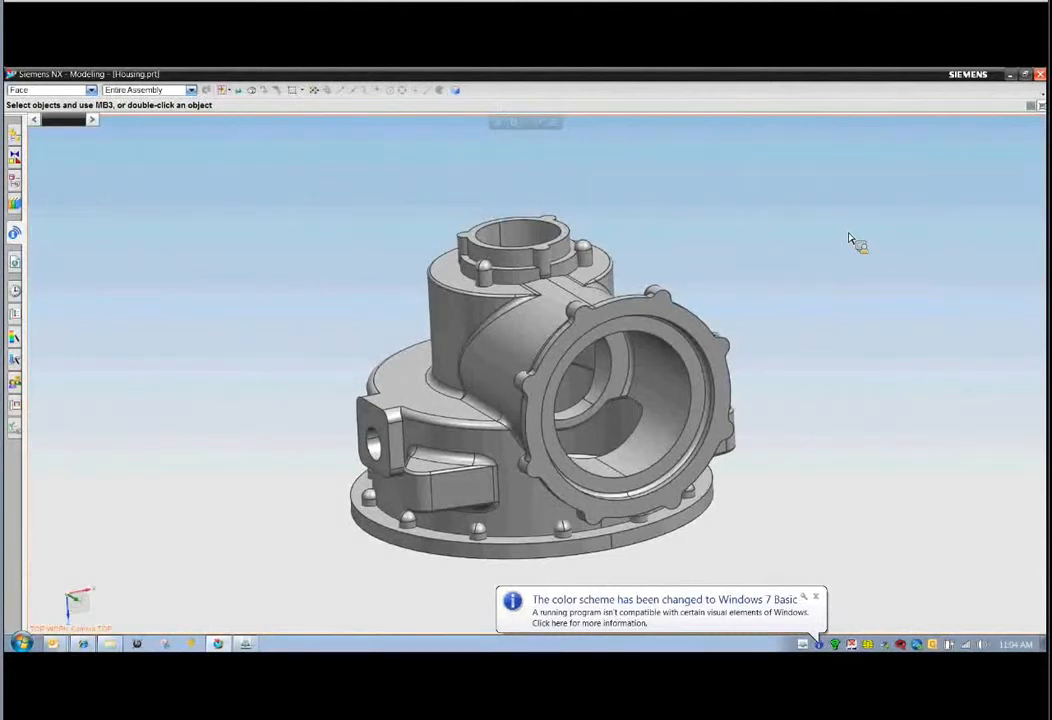
key("alt+Return")
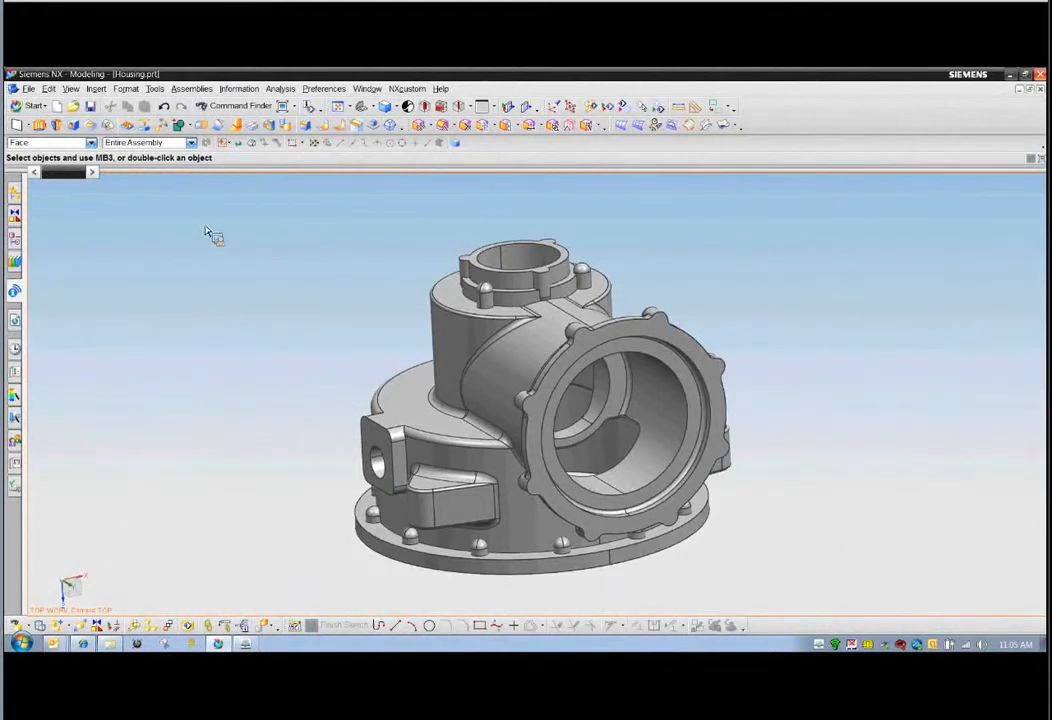
left_click(30, 89)
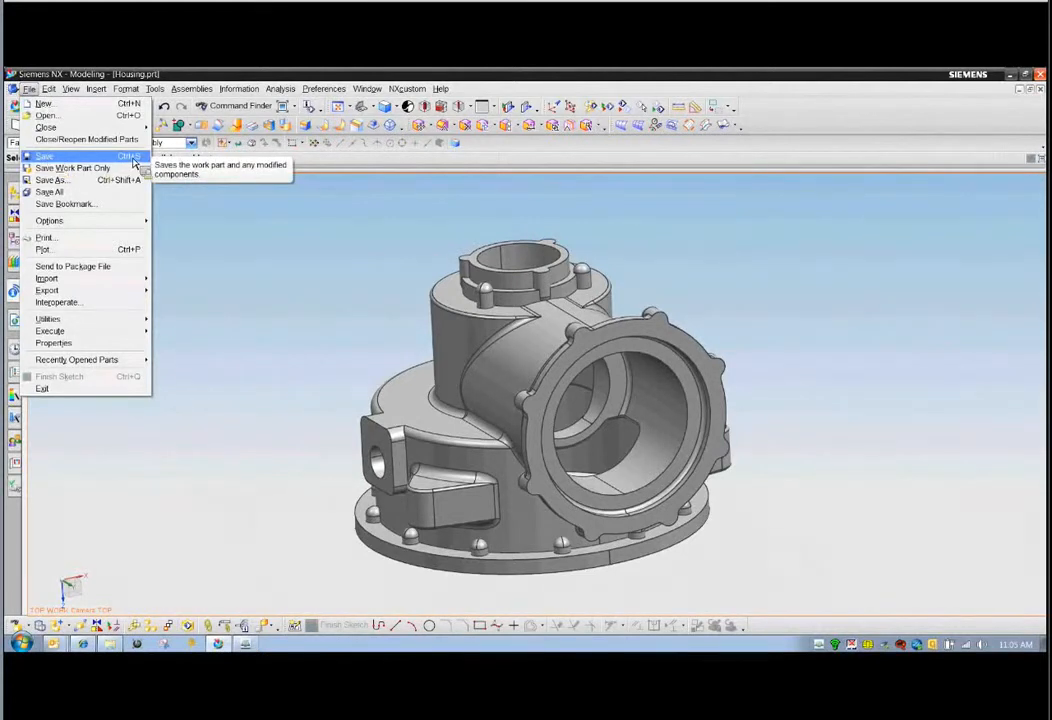
left_click(213, 210)
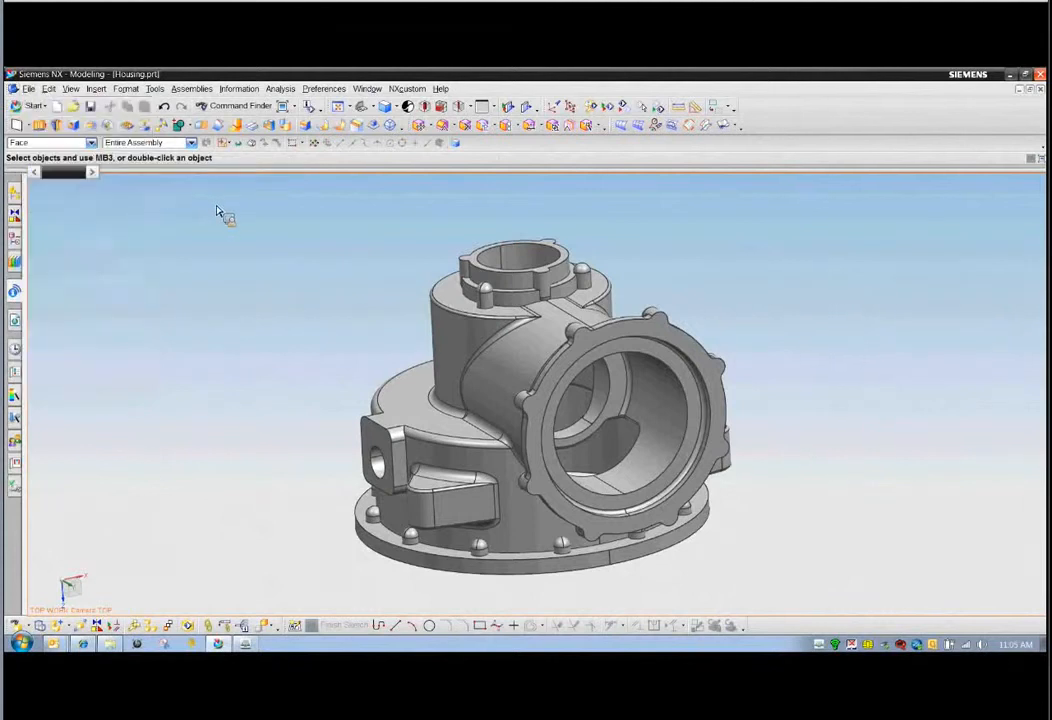
left_click(97, 89)
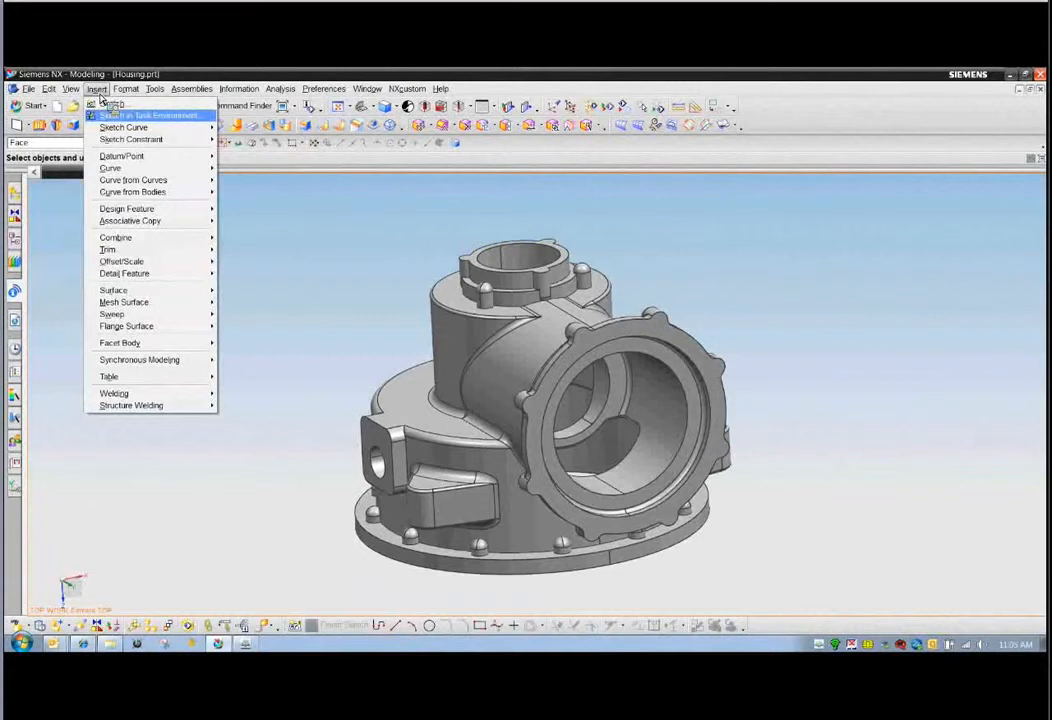
mouse_move(154, 210)
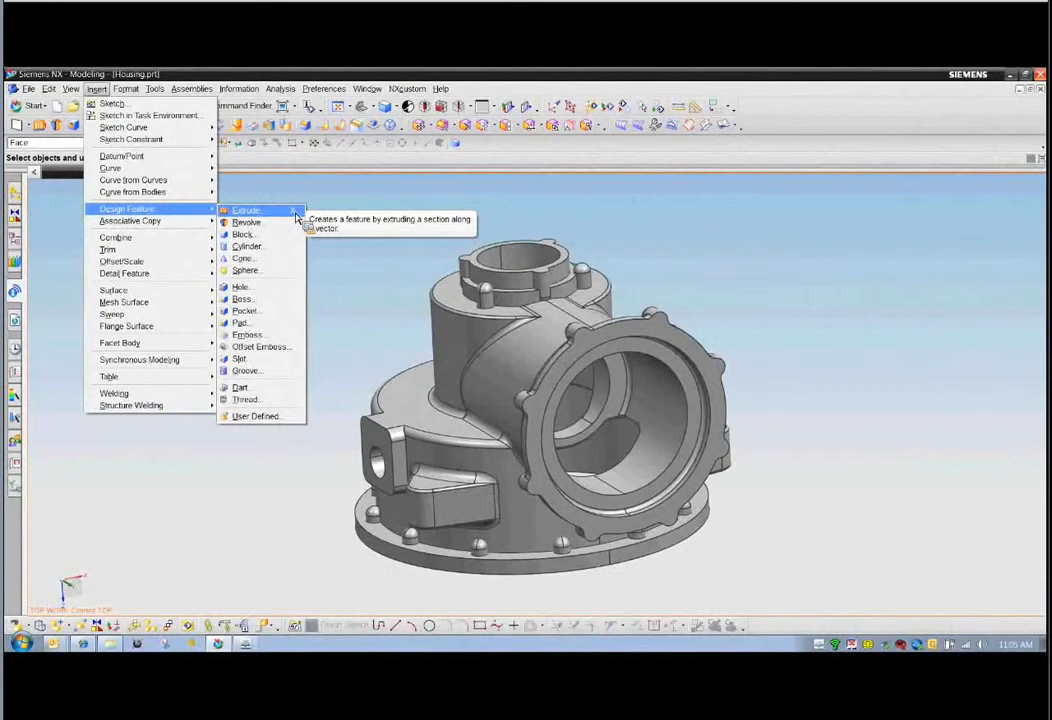
left_click(415, 205)
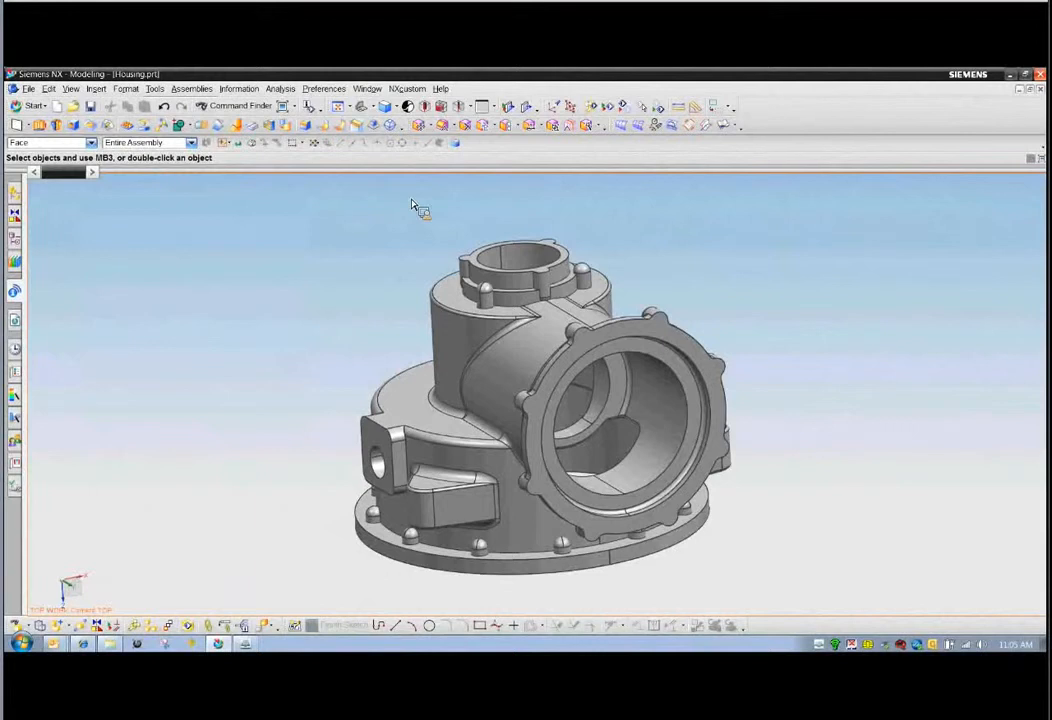
key("alt+Return")
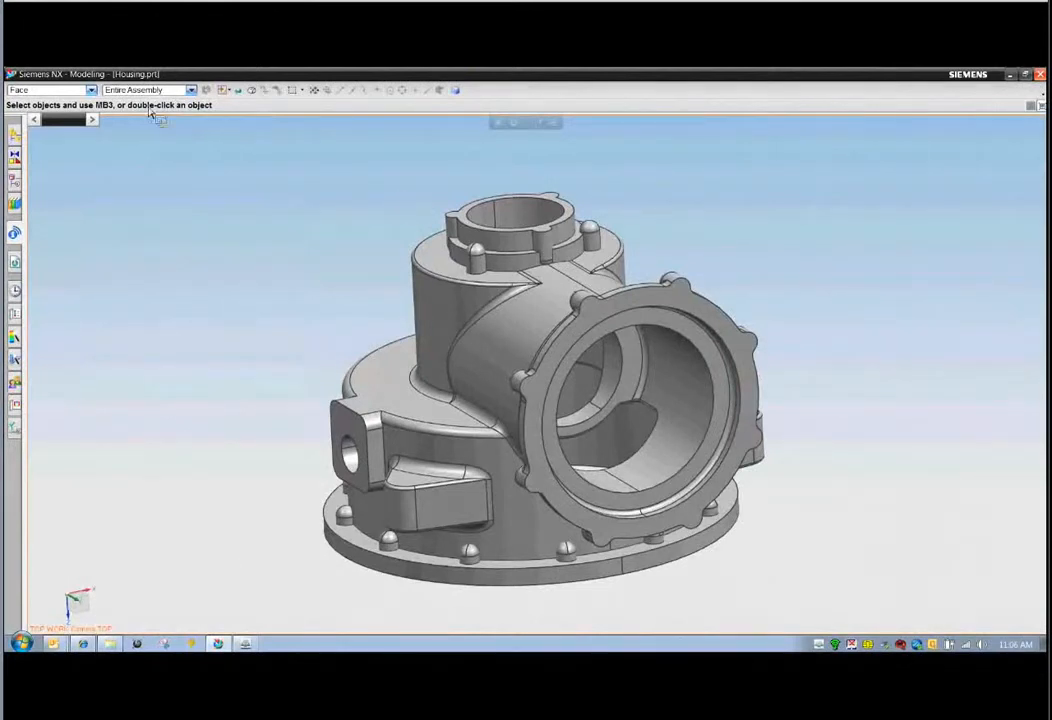
left_click(91, 90)
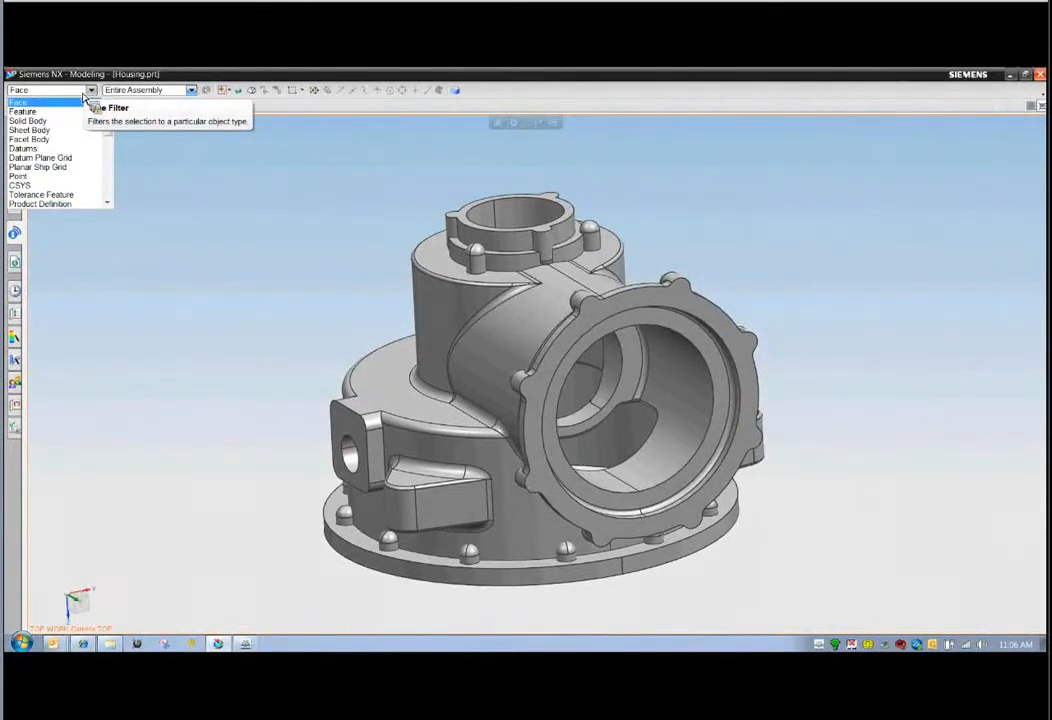
left_click(85, 97)
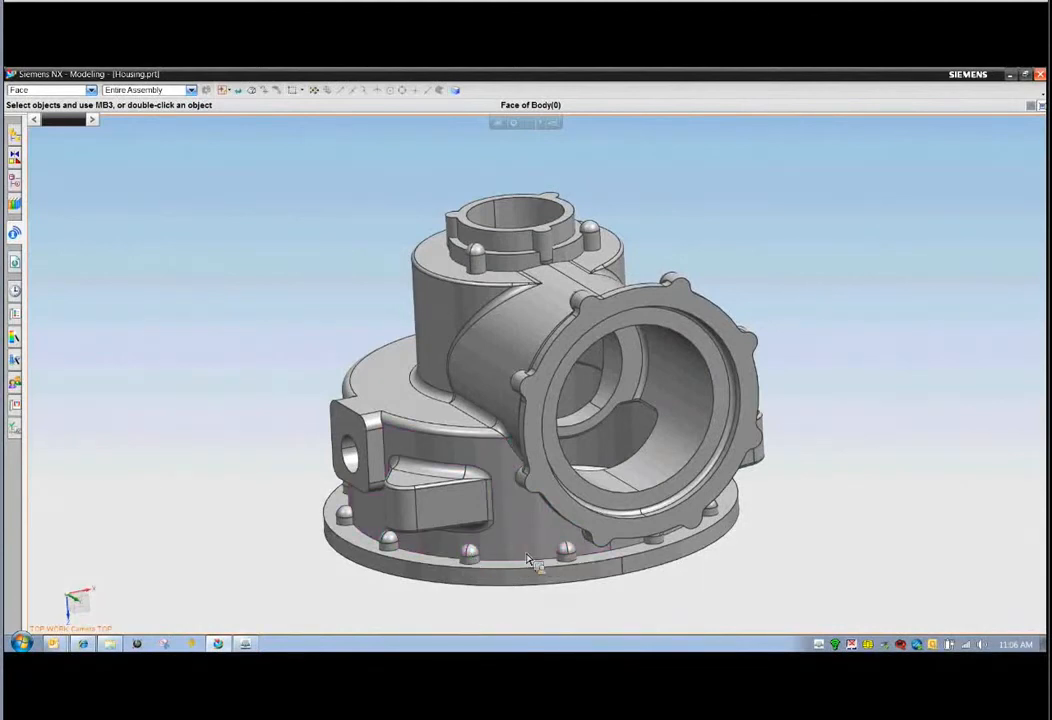
right_click(847, 236)
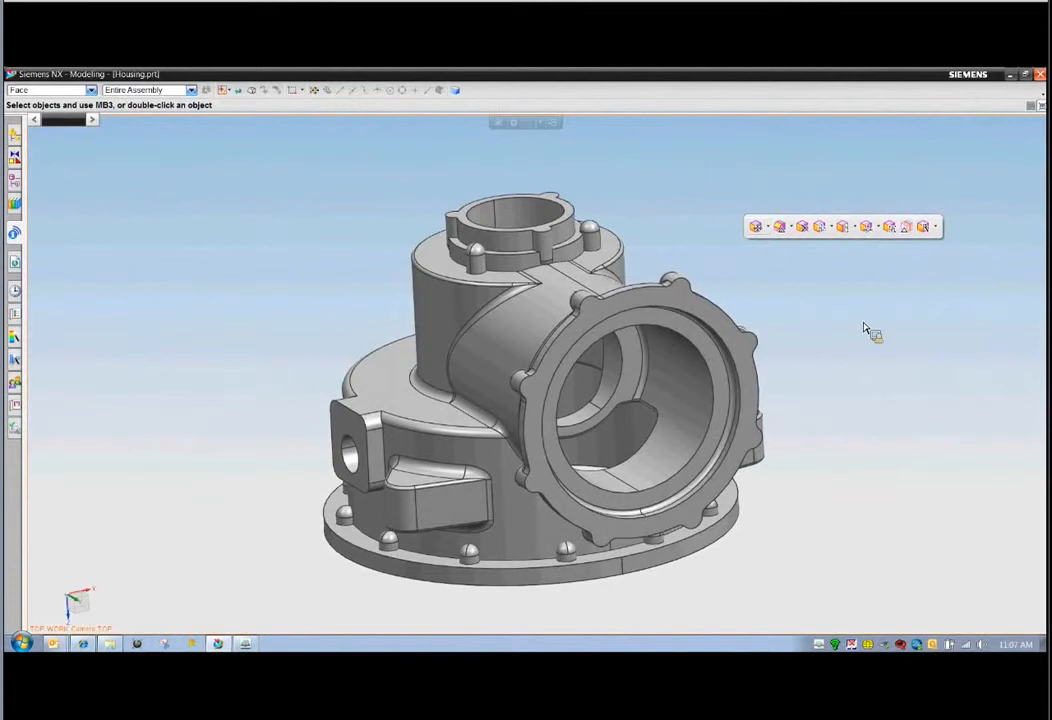
- Run Optimize Face on all faces of the housing body, with body cleaning beforehand and the report enabled
right_click(872, 410)
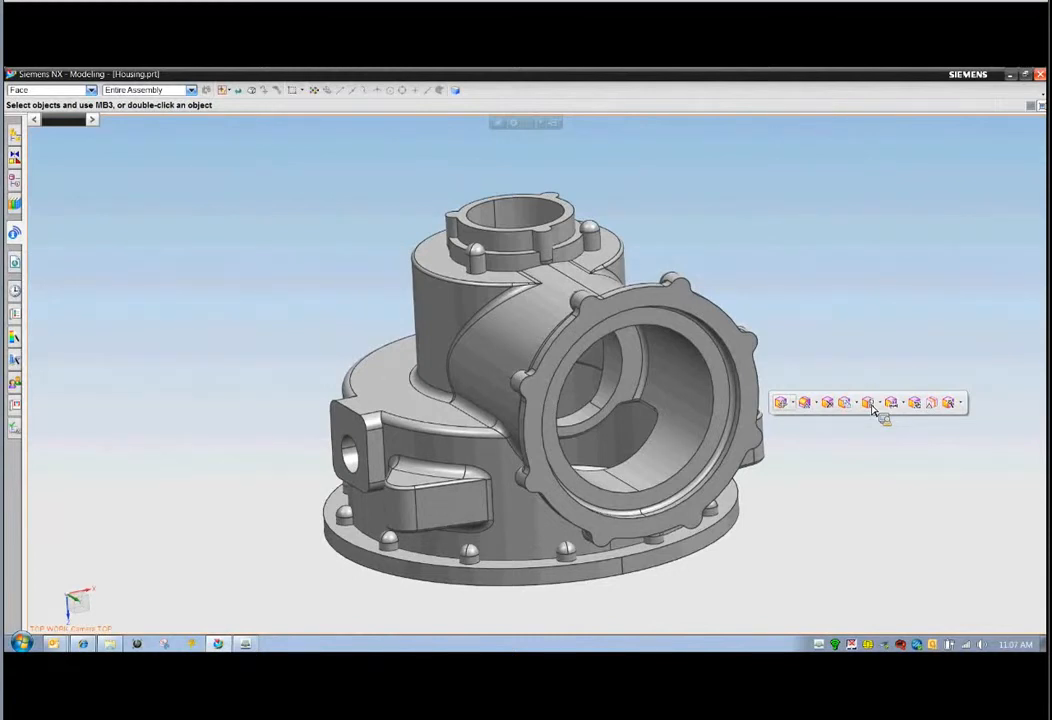
key("s")
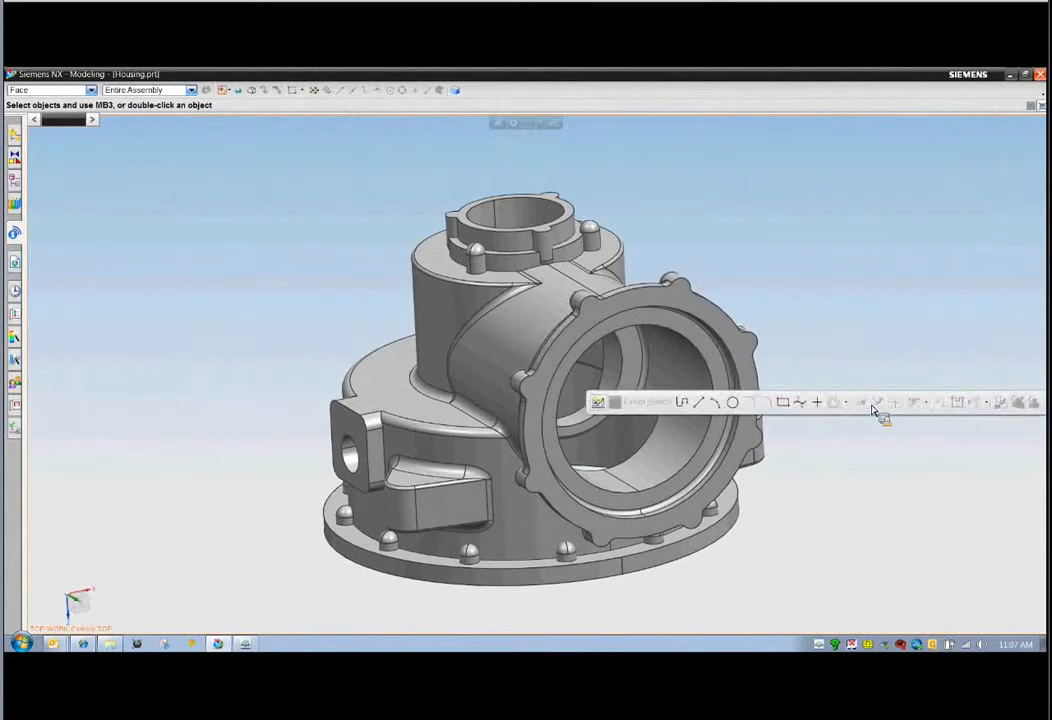
key("3")
key("1")
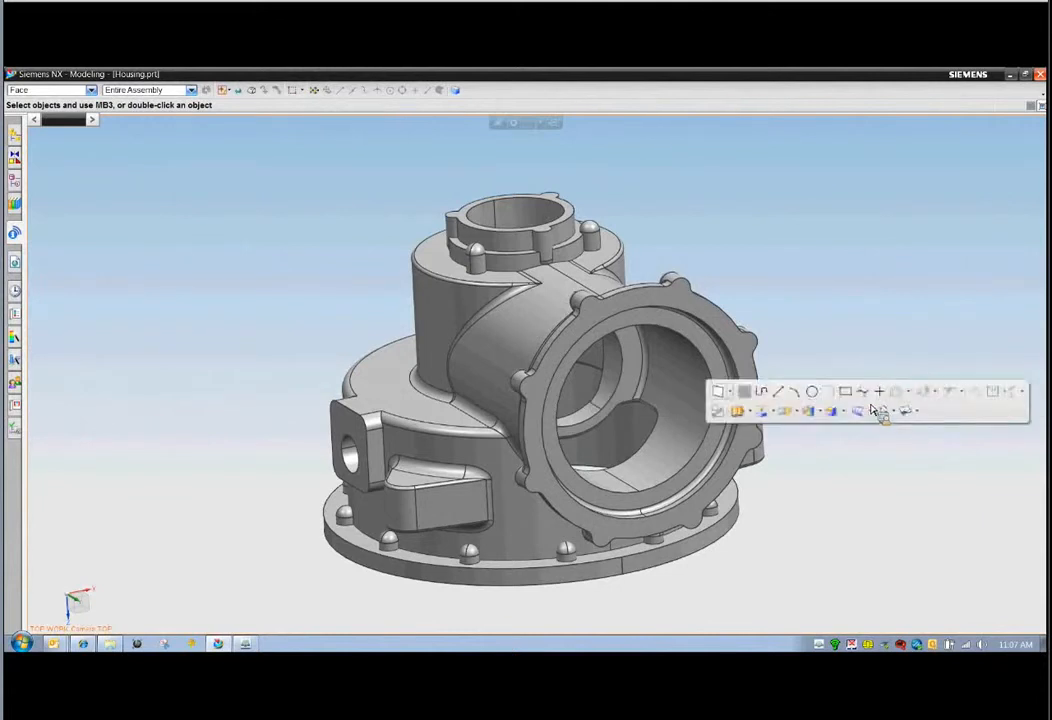
key("3")
left_click(847, 404)
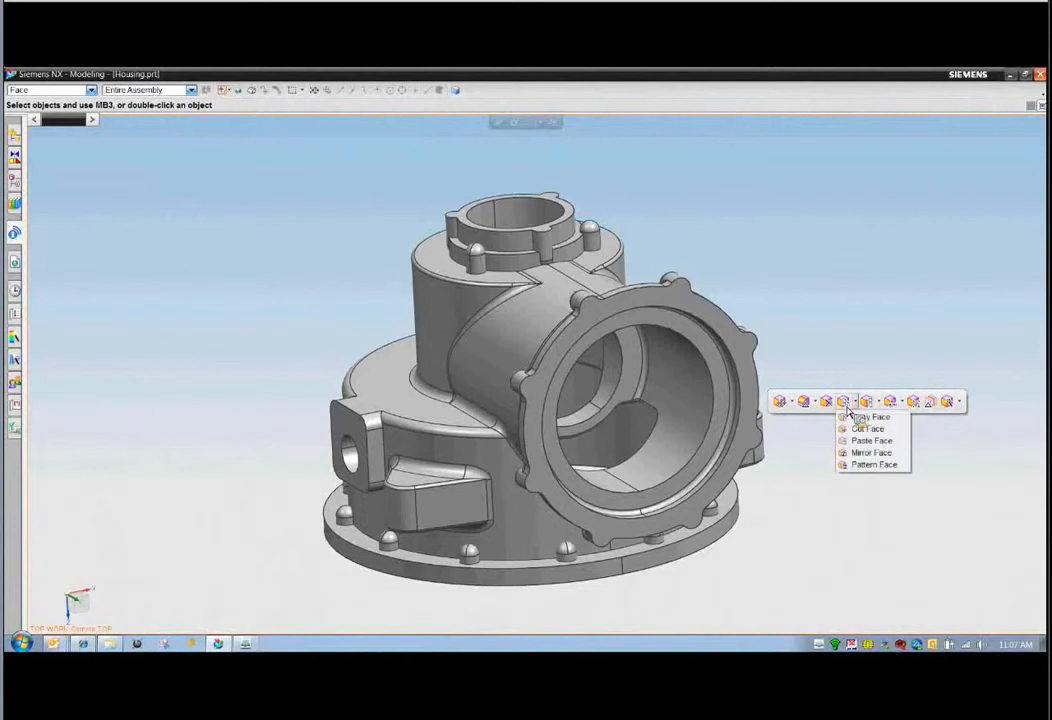
left_click(948, 403)
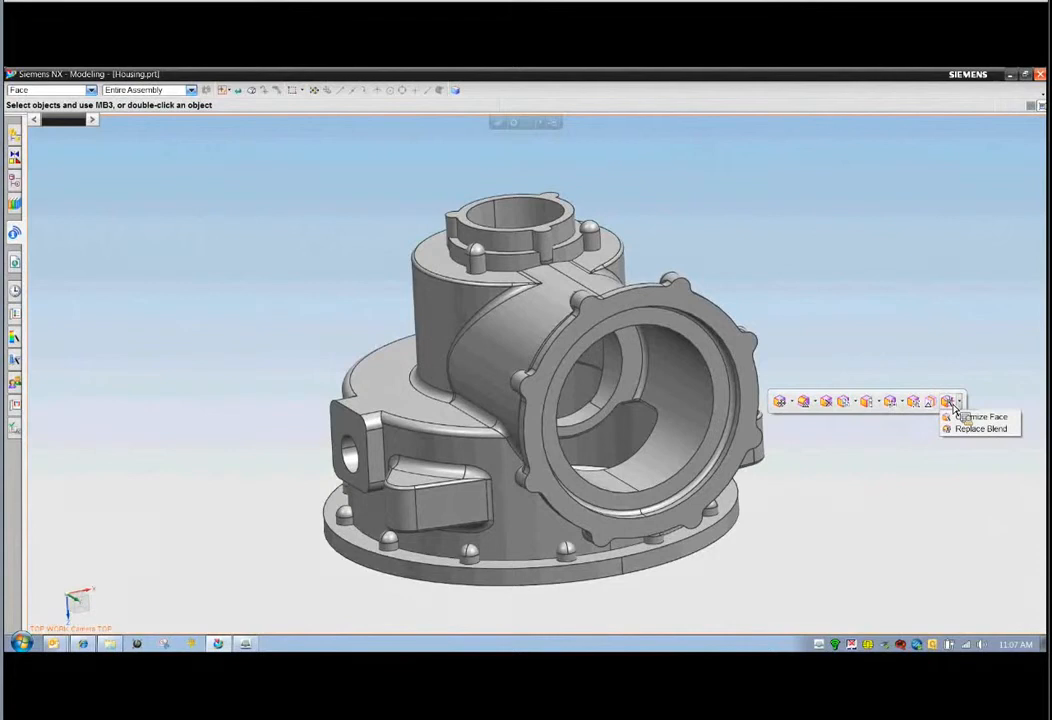
left_click(965, 416)
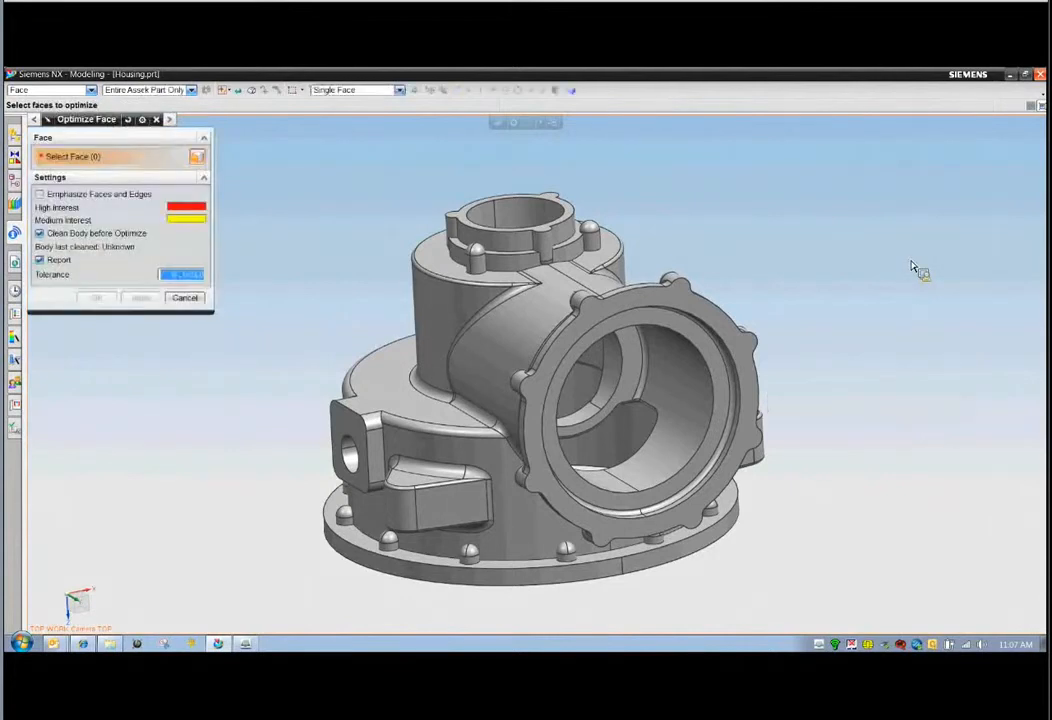
key("ctrl+a")
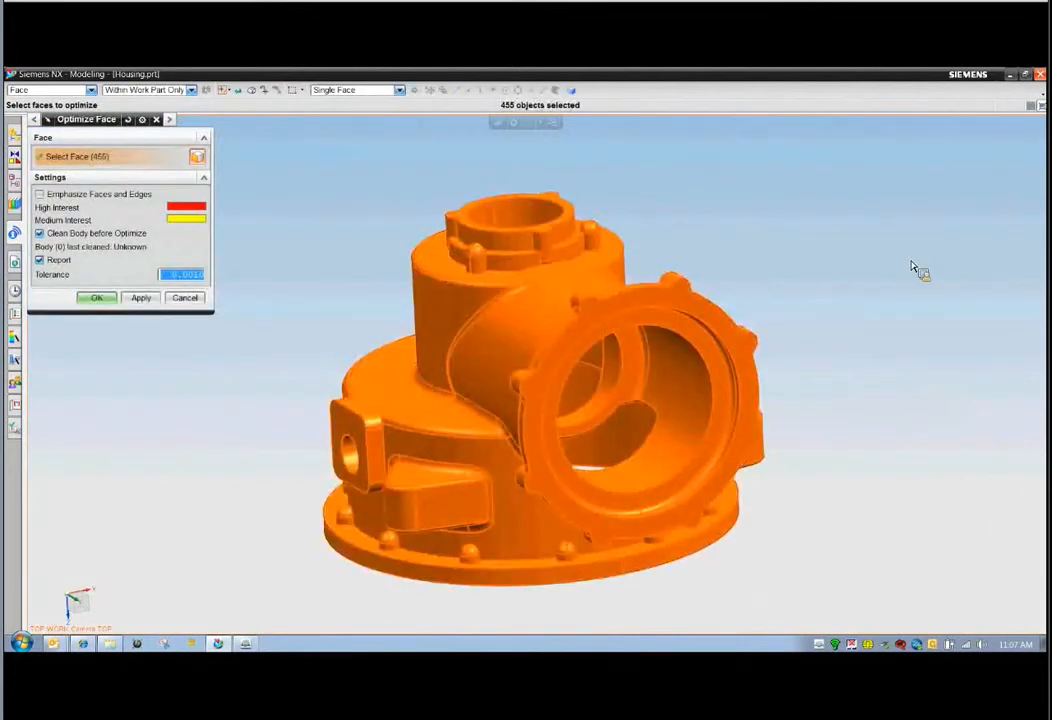
middle_click(911, 267)
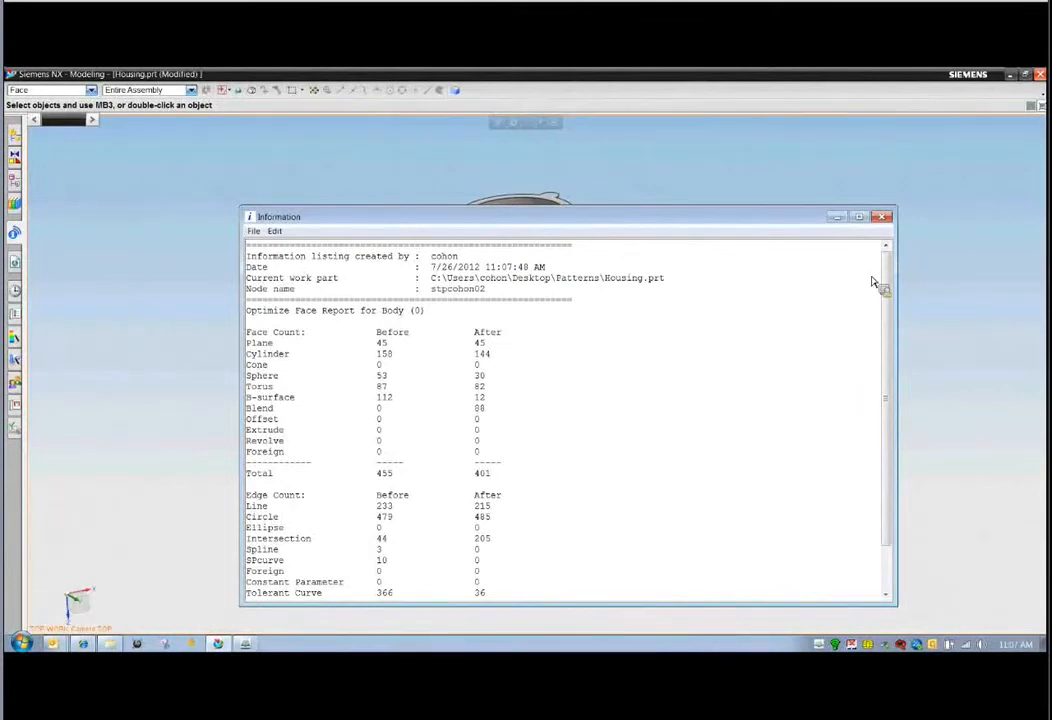
- Compare the total face counts before and after in the Optimize Face report, and close the report
double_click(389, 477)
left_click_drag(389, 475, 393, 476)
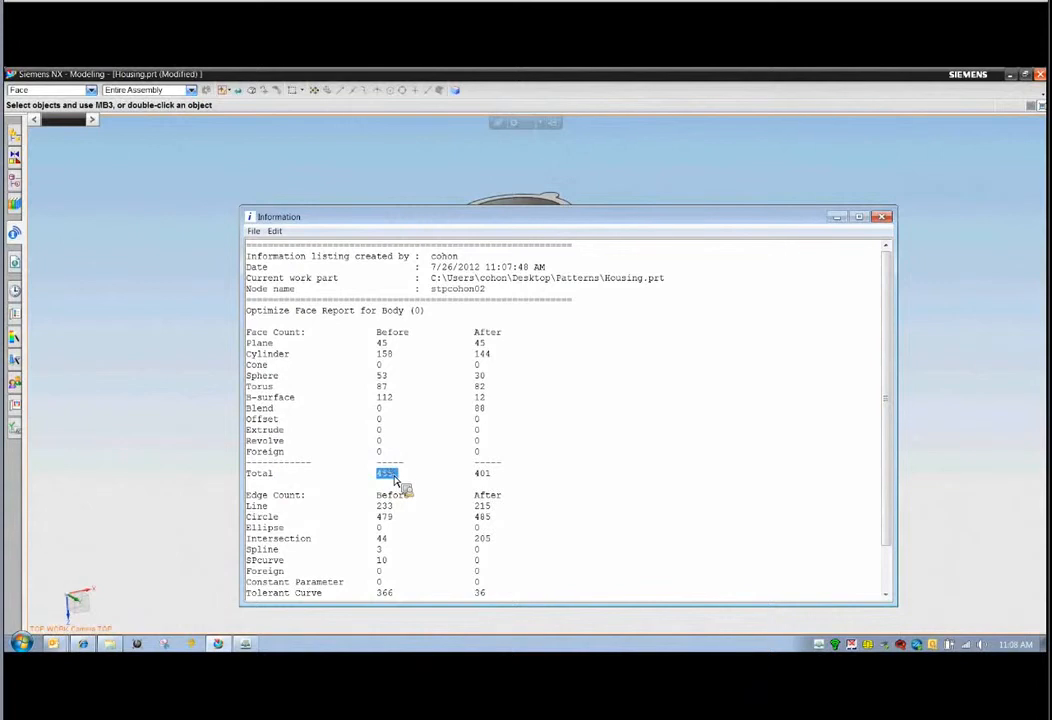
double_click(481, 475)
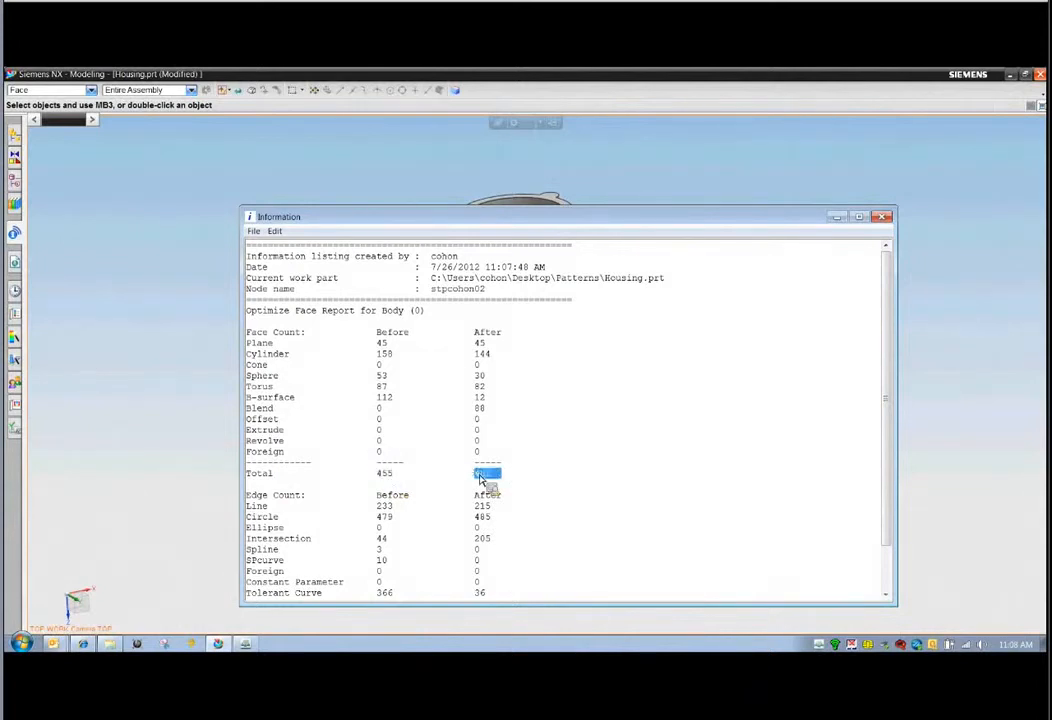
left_click(606, 474)
left_click(882, 216)
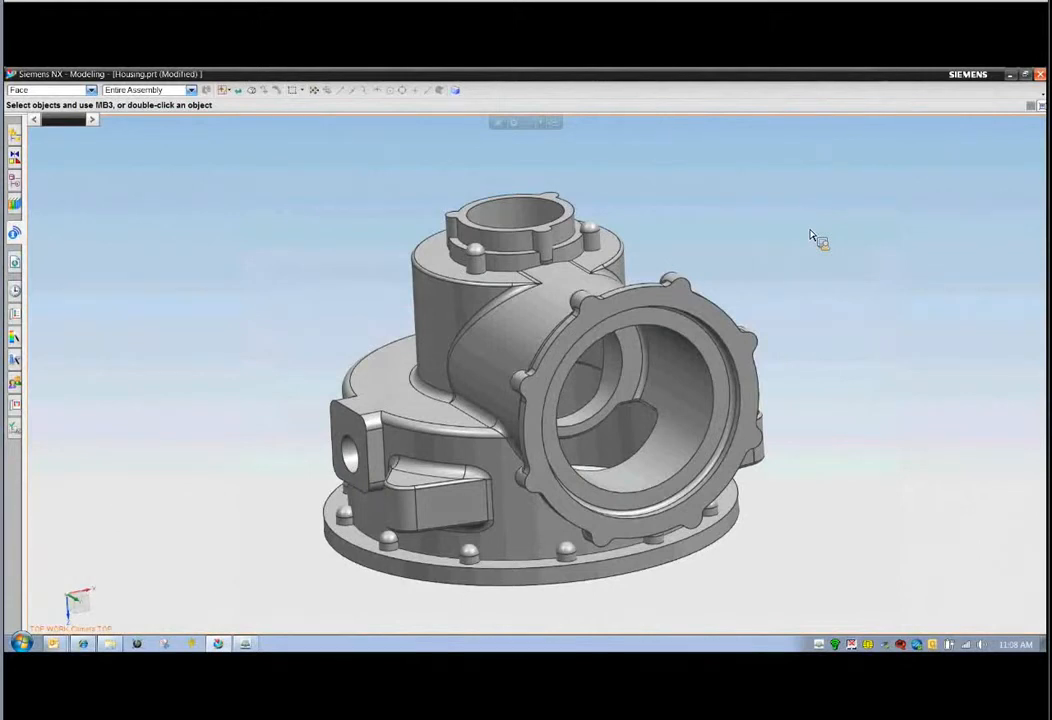
- Make layer 2 the work layer
key("alt+l")
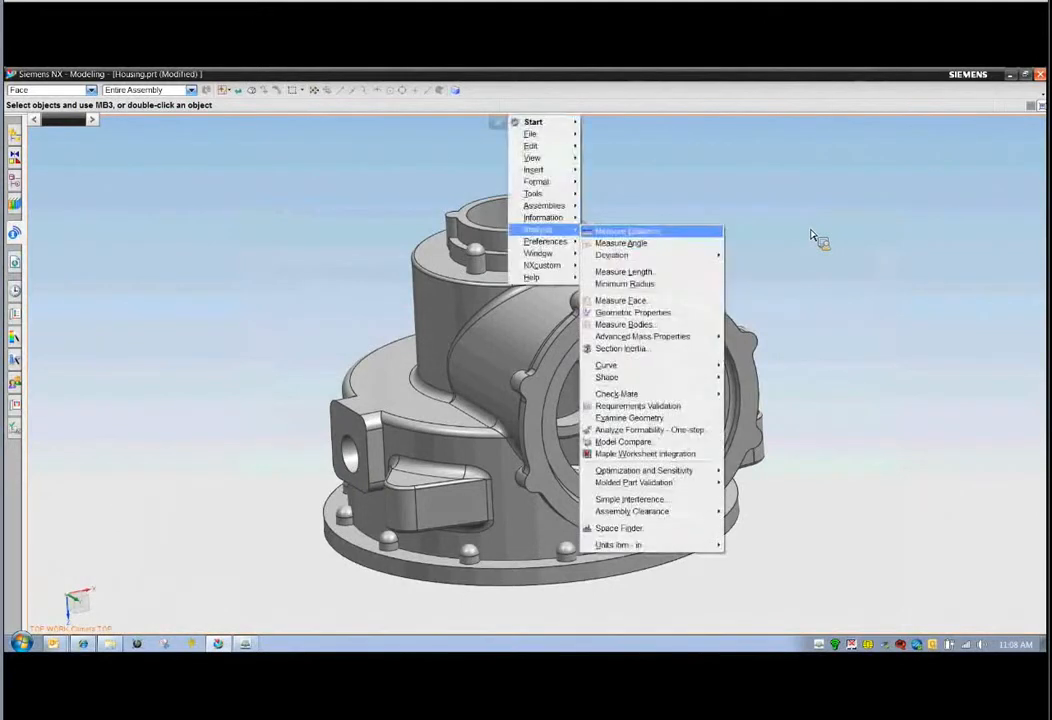
key("Escape")
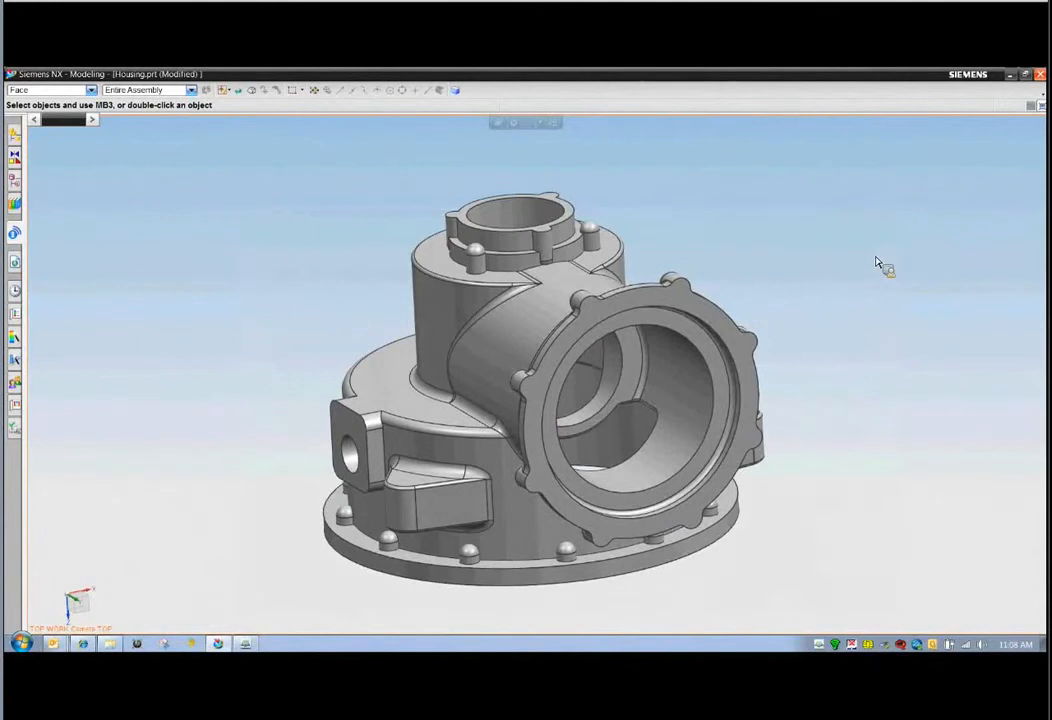
key("ctrl+l")
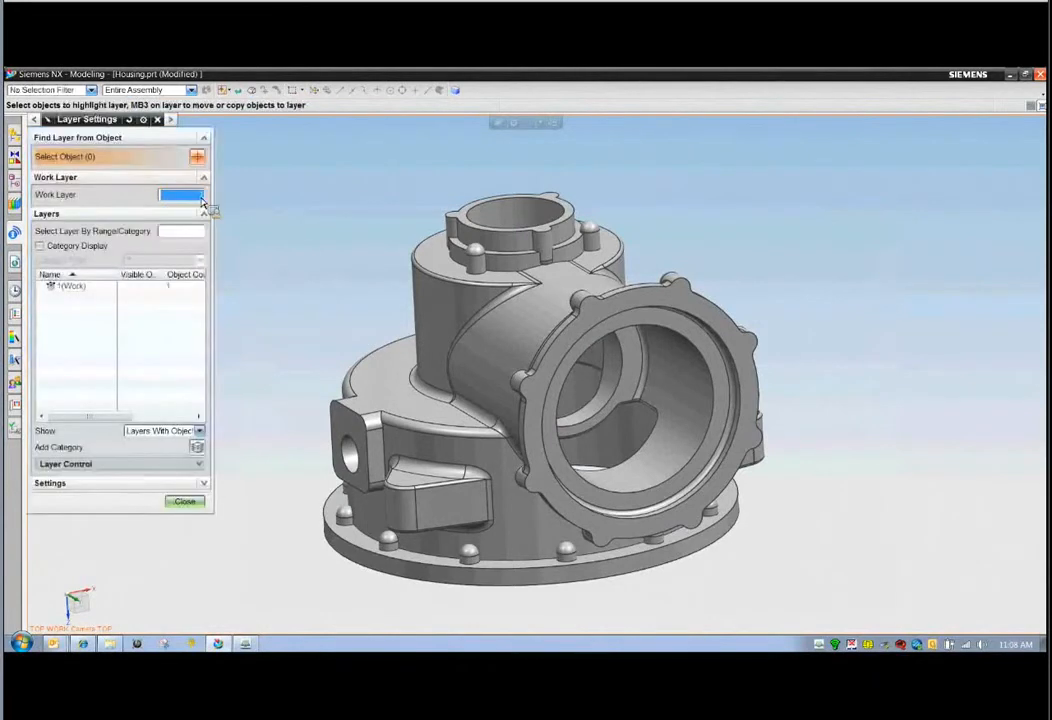
type("2")
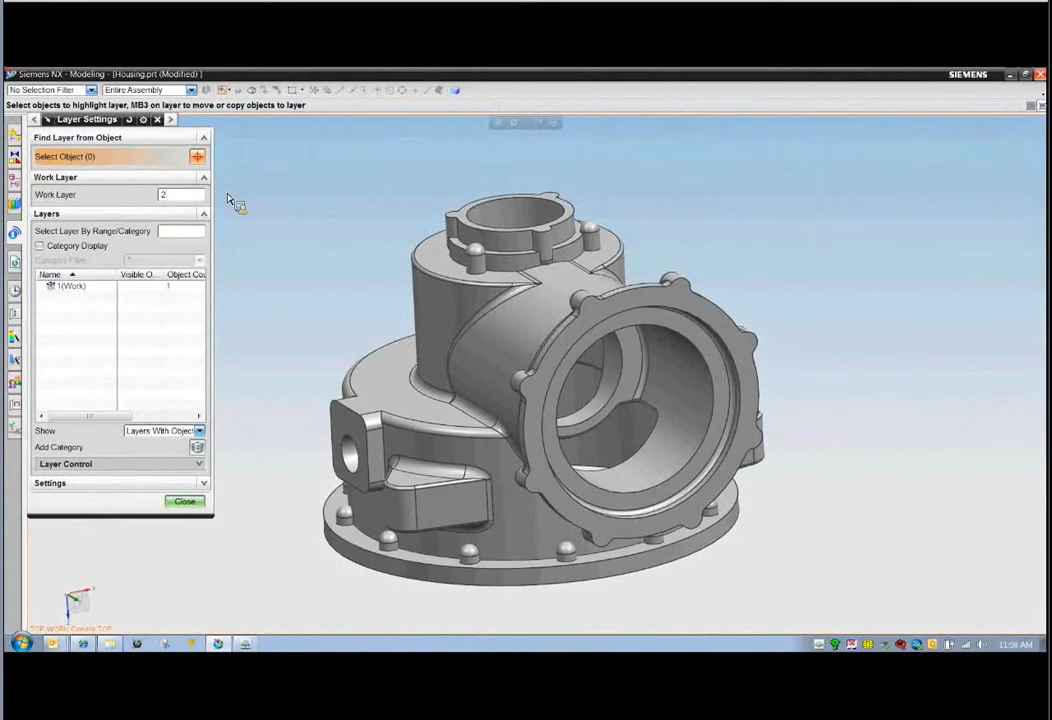
key("Return")
middle_click(287, 202)
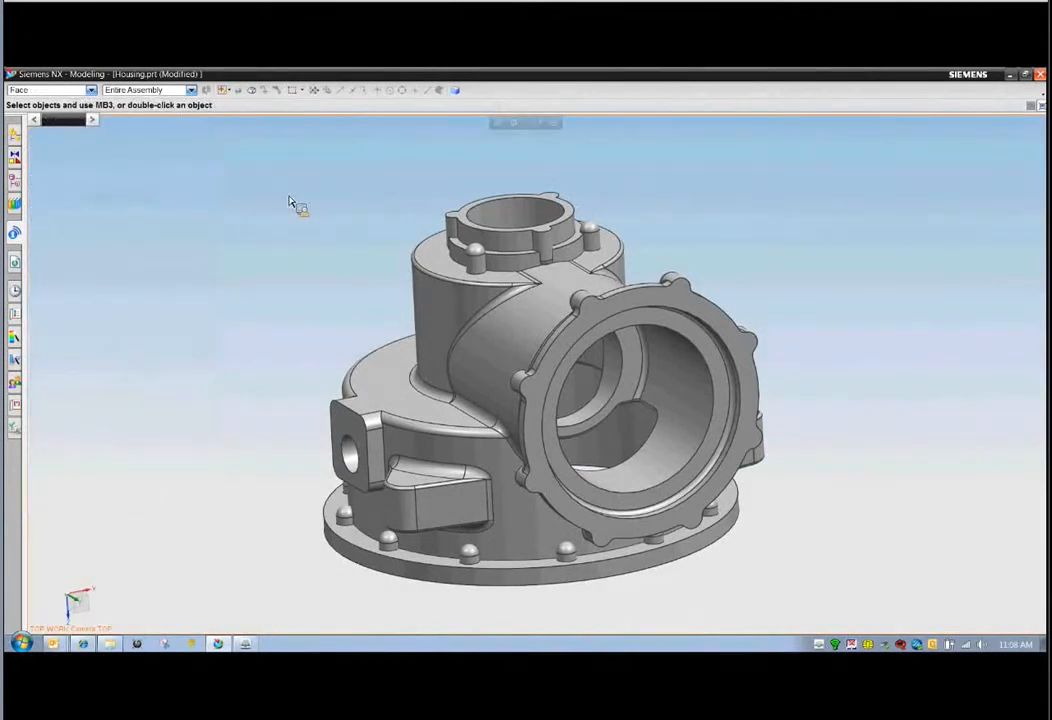
- Create a copy of the housing's solid body on the work layer with Extract Body
right_click(800, 238)
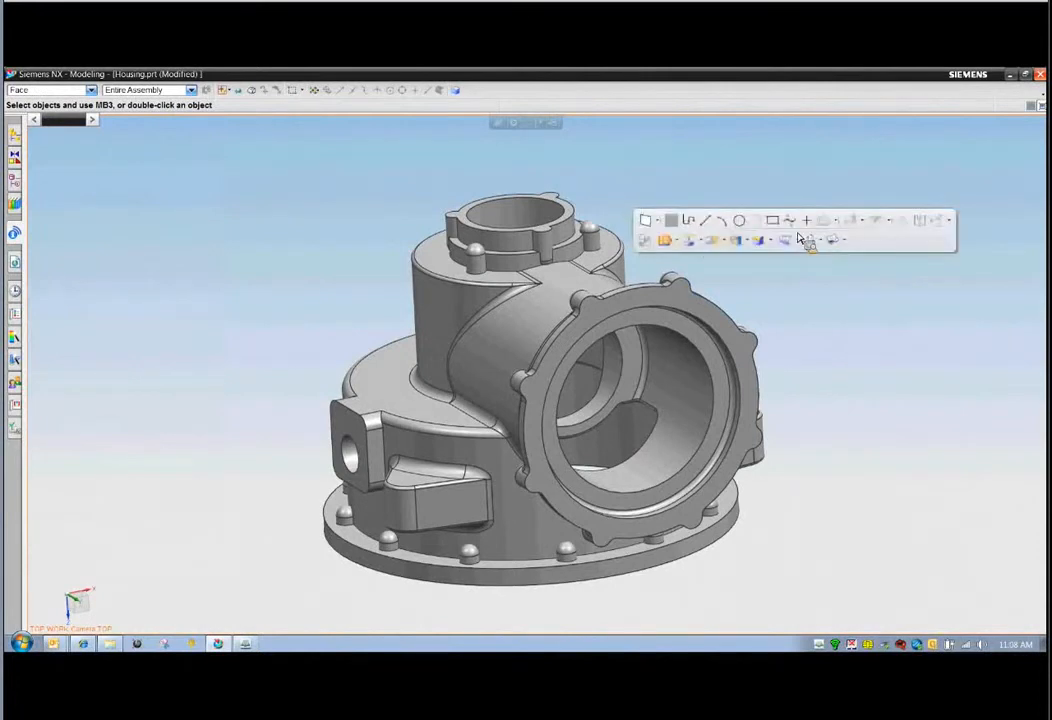
left_click(697, 243)
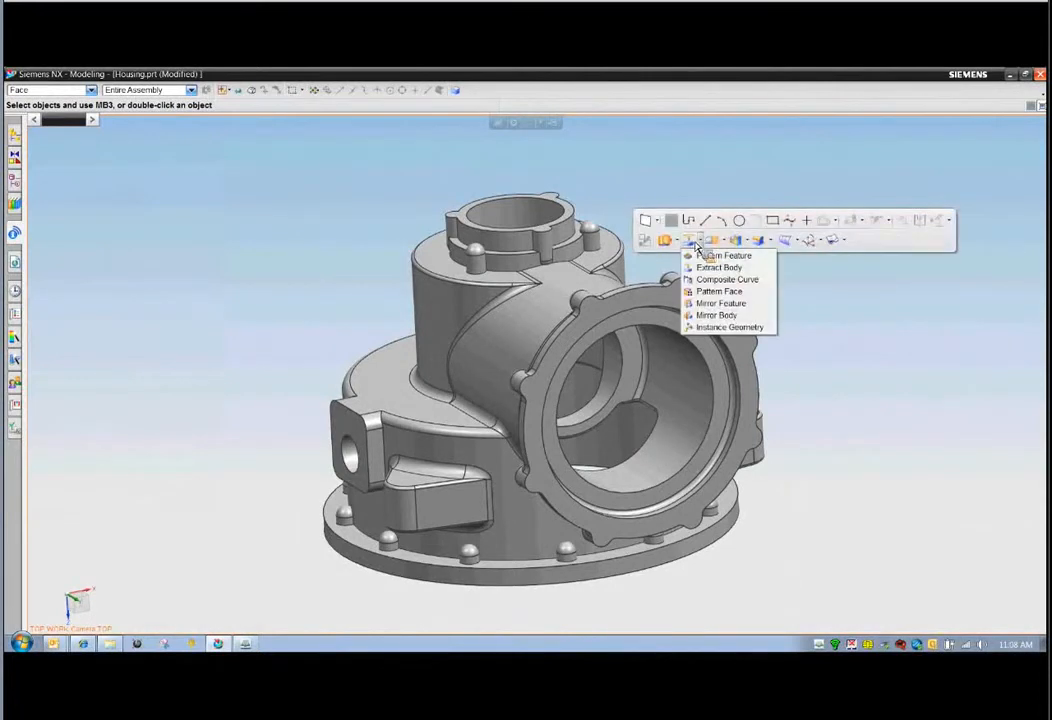
left_click(712, 267)
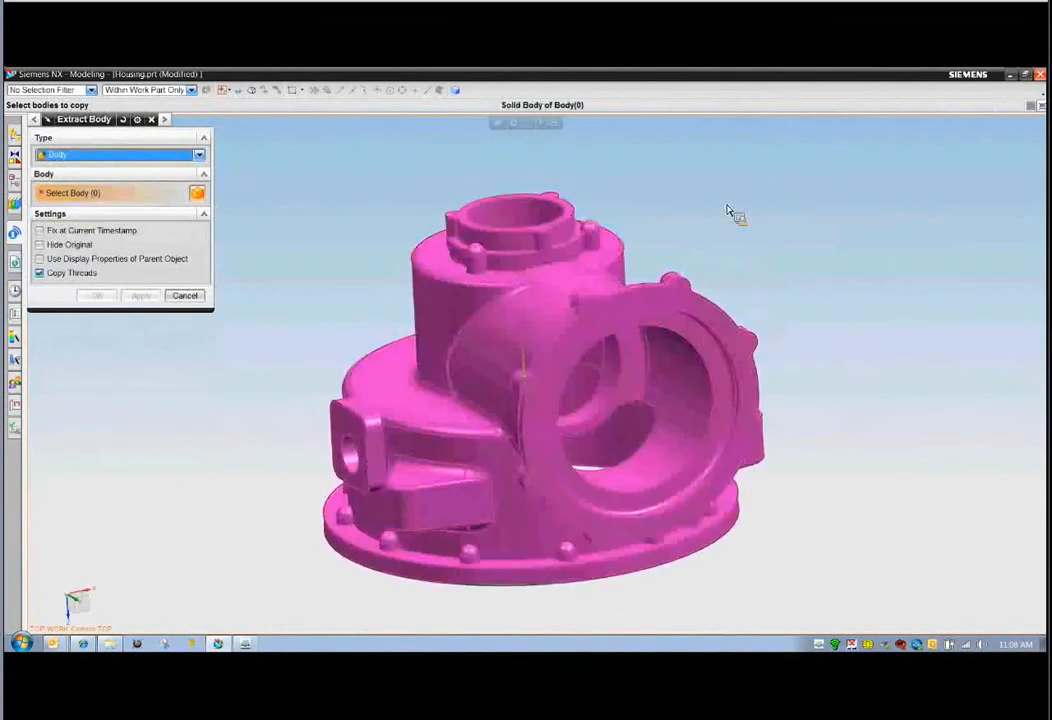
left_click(722, 325)
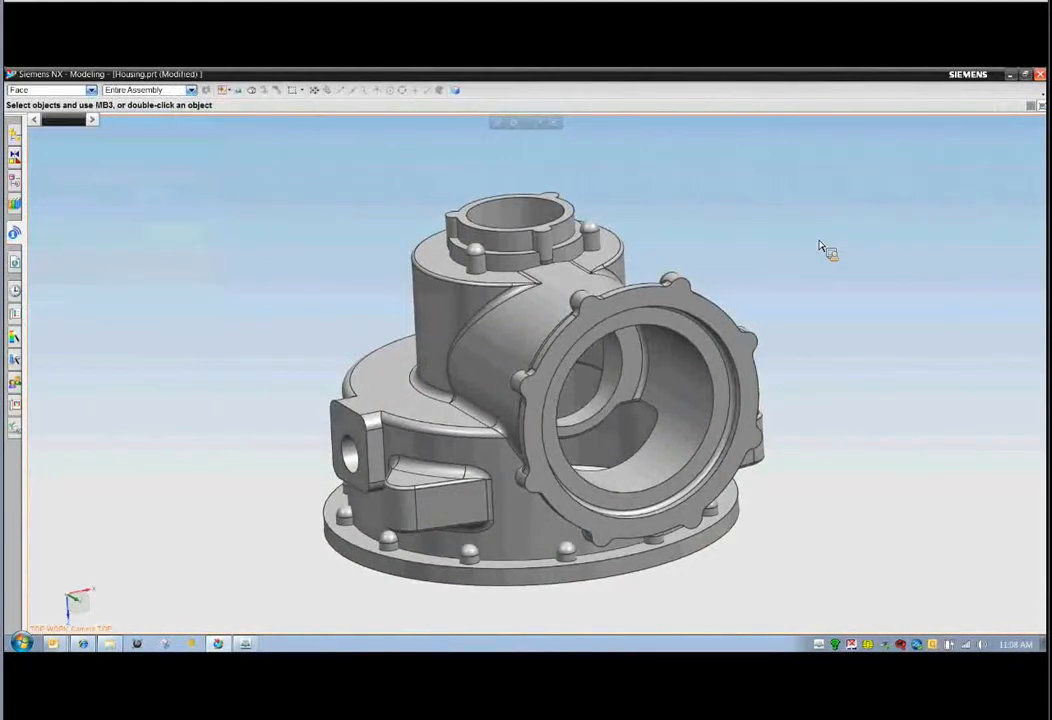
- Turn off layer 1 to hide the original housing body, and close the layer settings
key("ctrl+l")
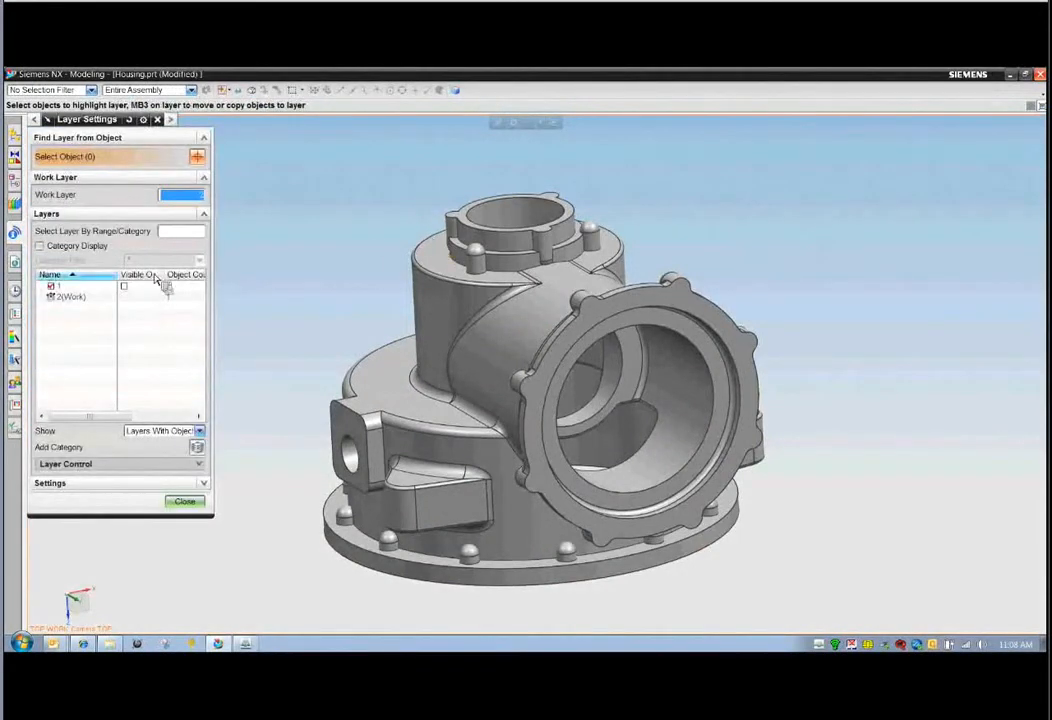
left_click(51, 286)
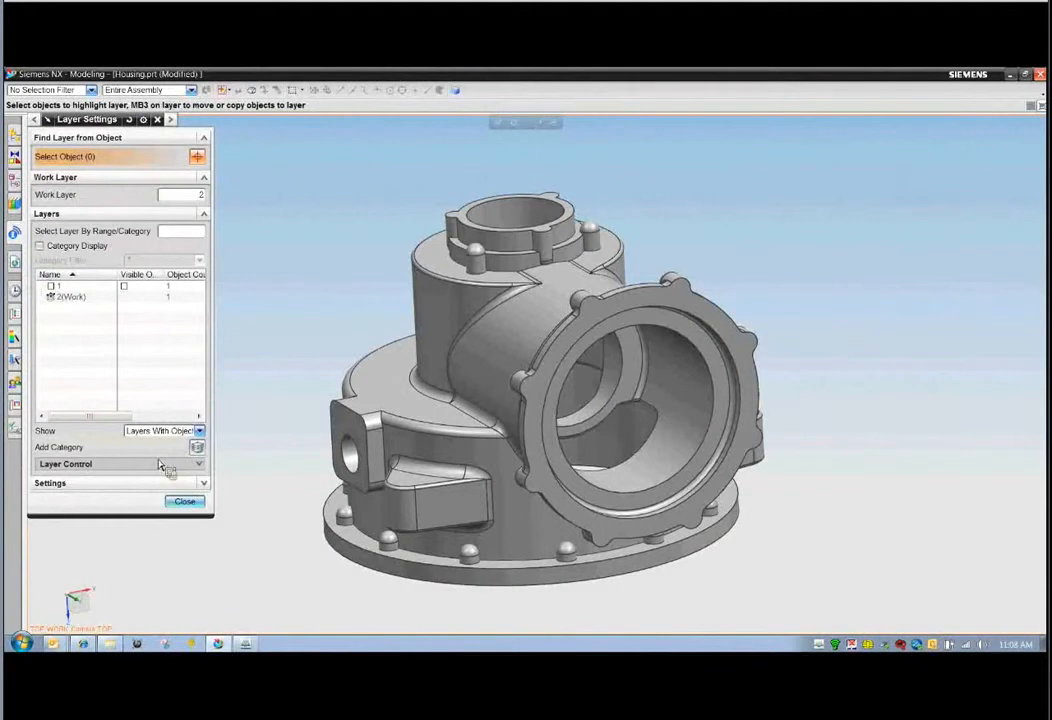
left_click(185, 501)
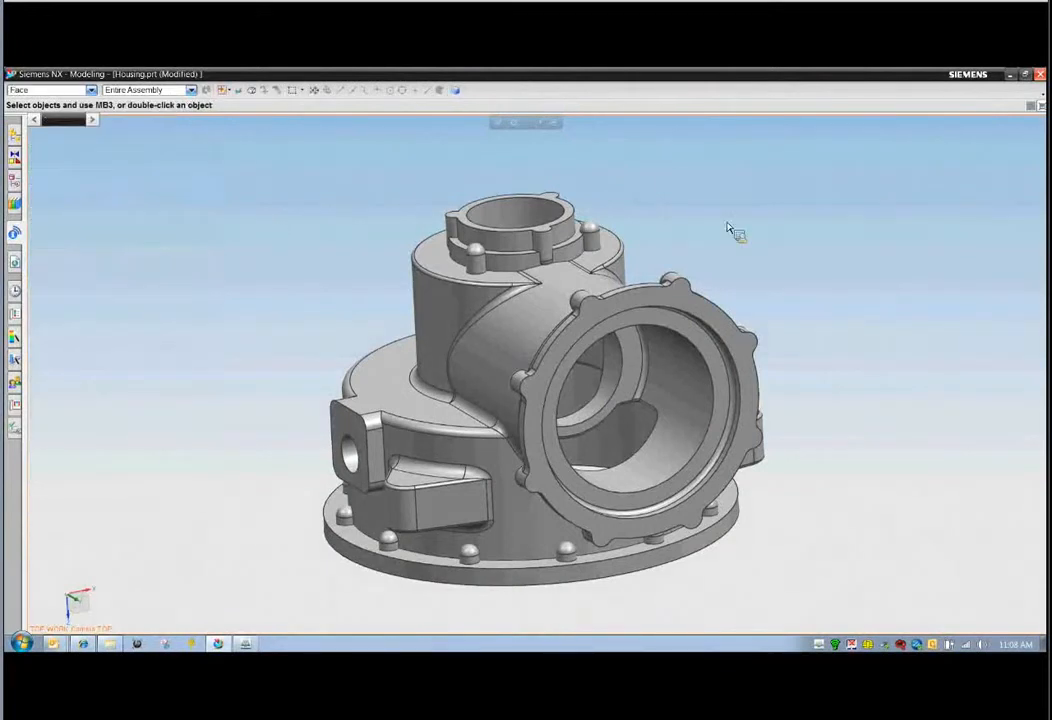
- Delete the two domed pins and the front lug around the top collar plus one domed pin on the base flange, using Tangent Faces selection
right_click(877, 228)
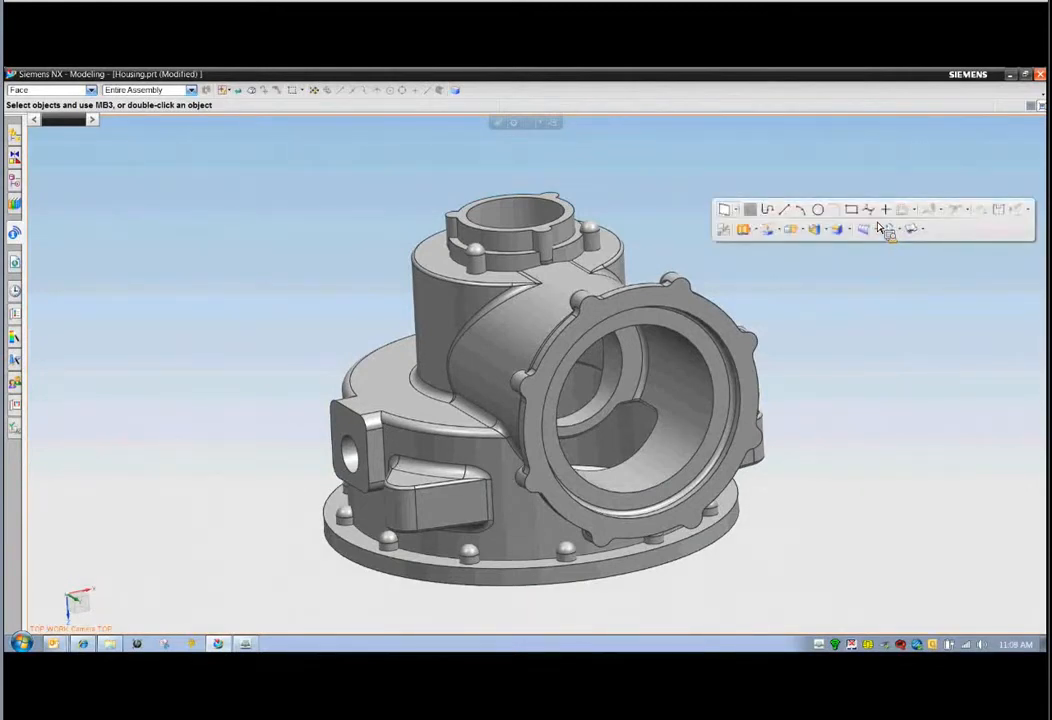
right_click(875, 221, "ctrl+shift")
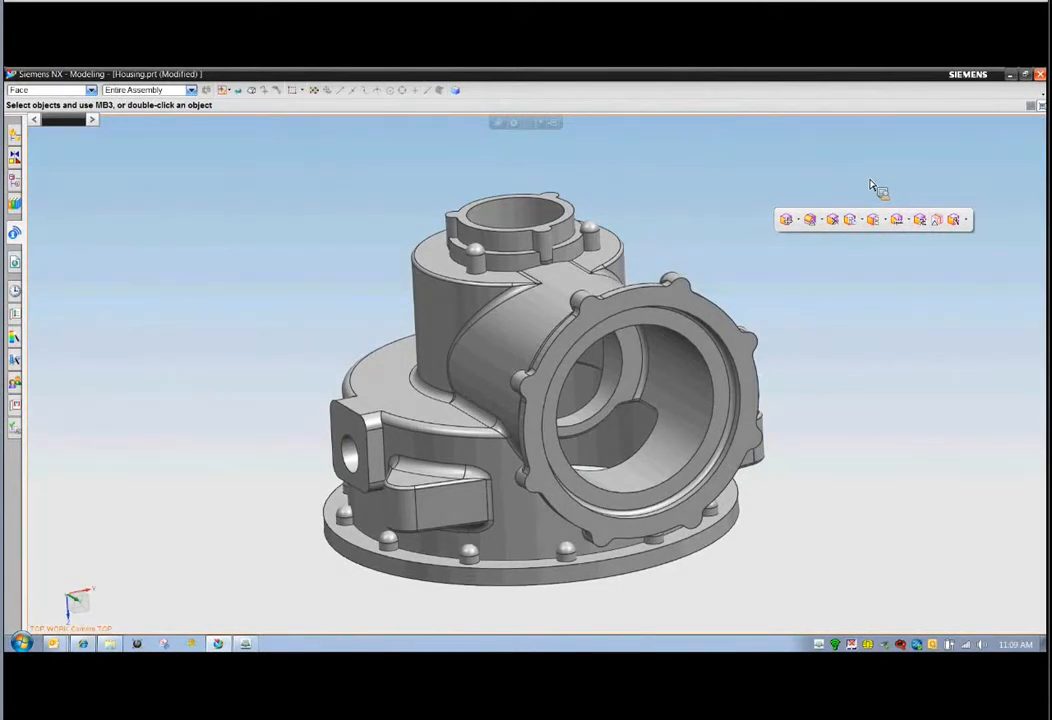
left_click(838, 228)
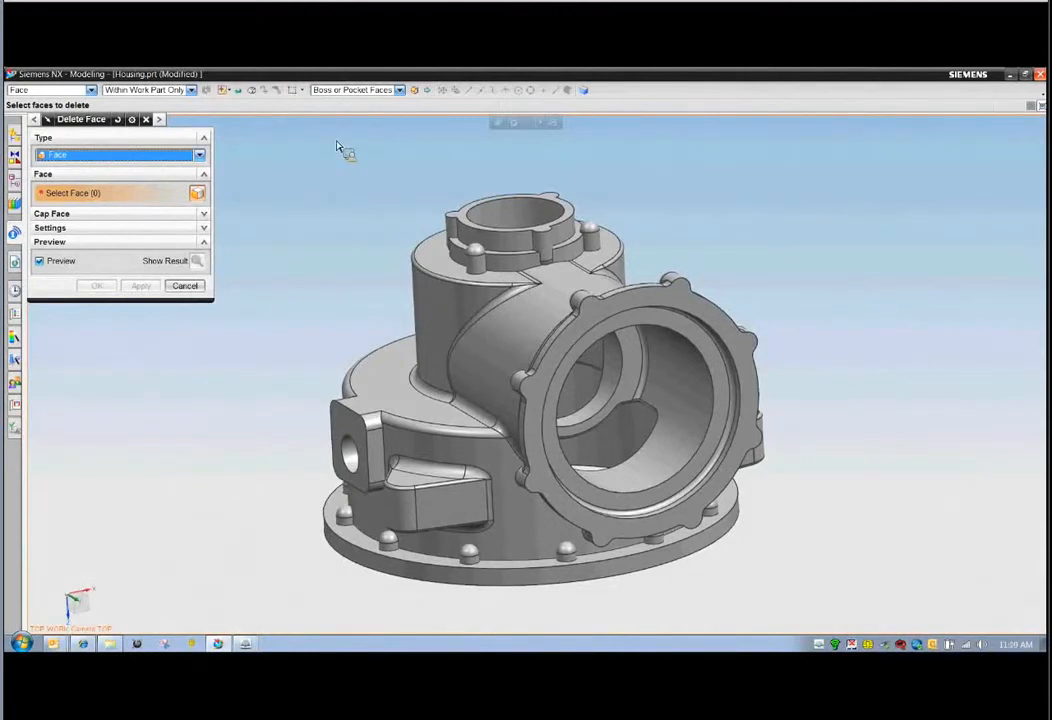
left_click(398, 90)
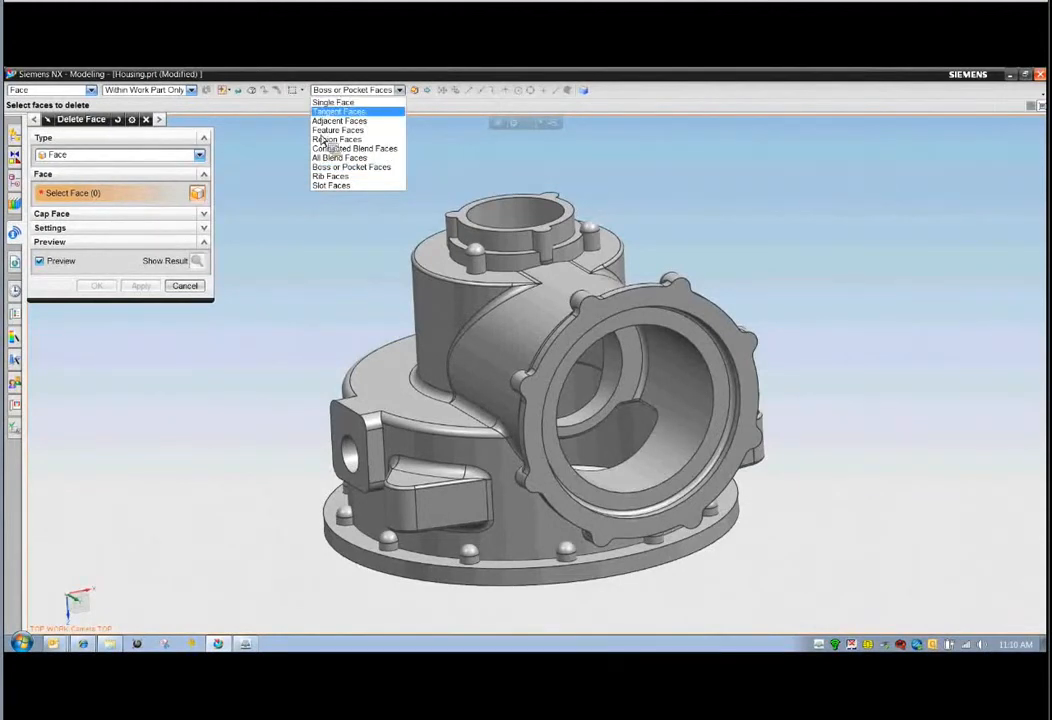
left_click(350, 111)
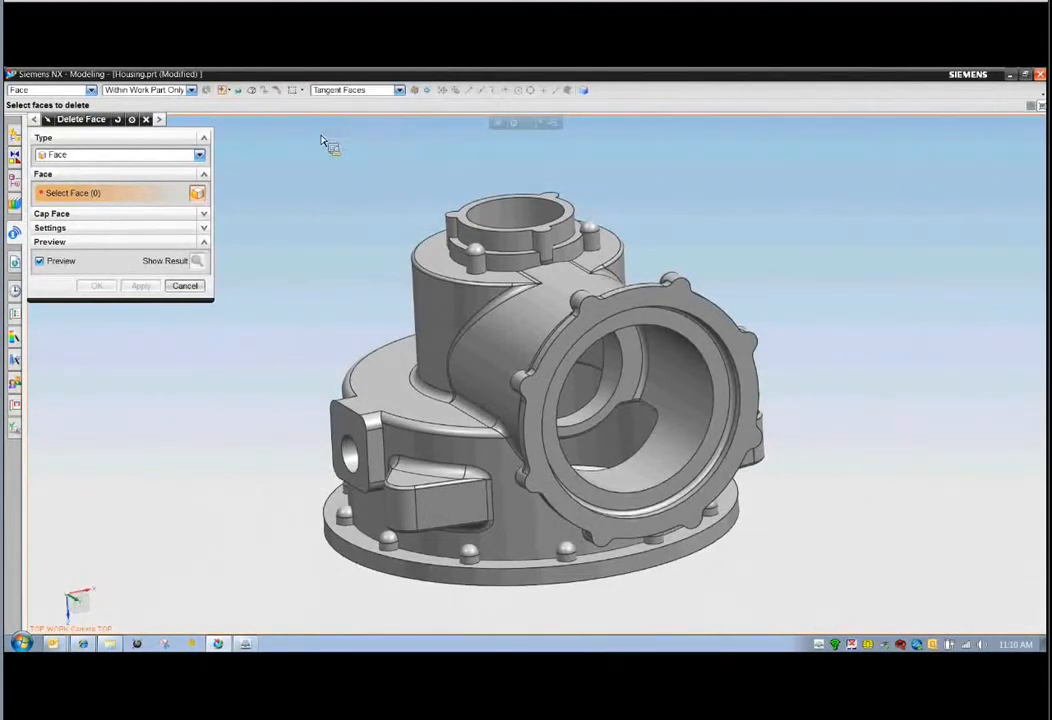
left_click(476, 250)
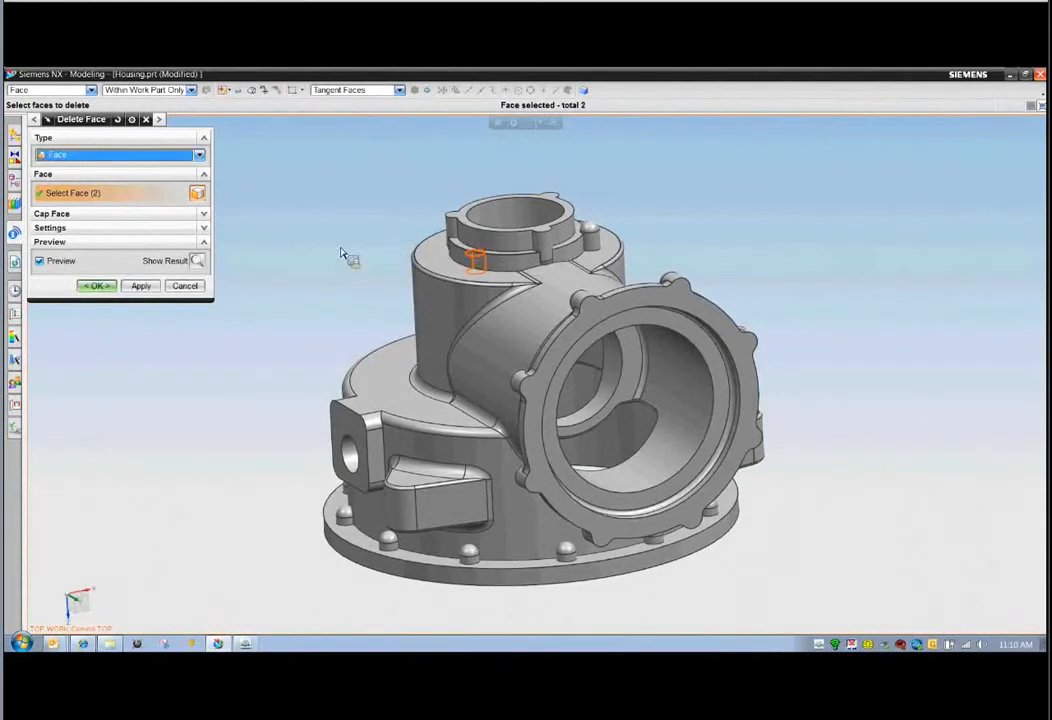
left_click(589, 236)
left_click(550, 241)
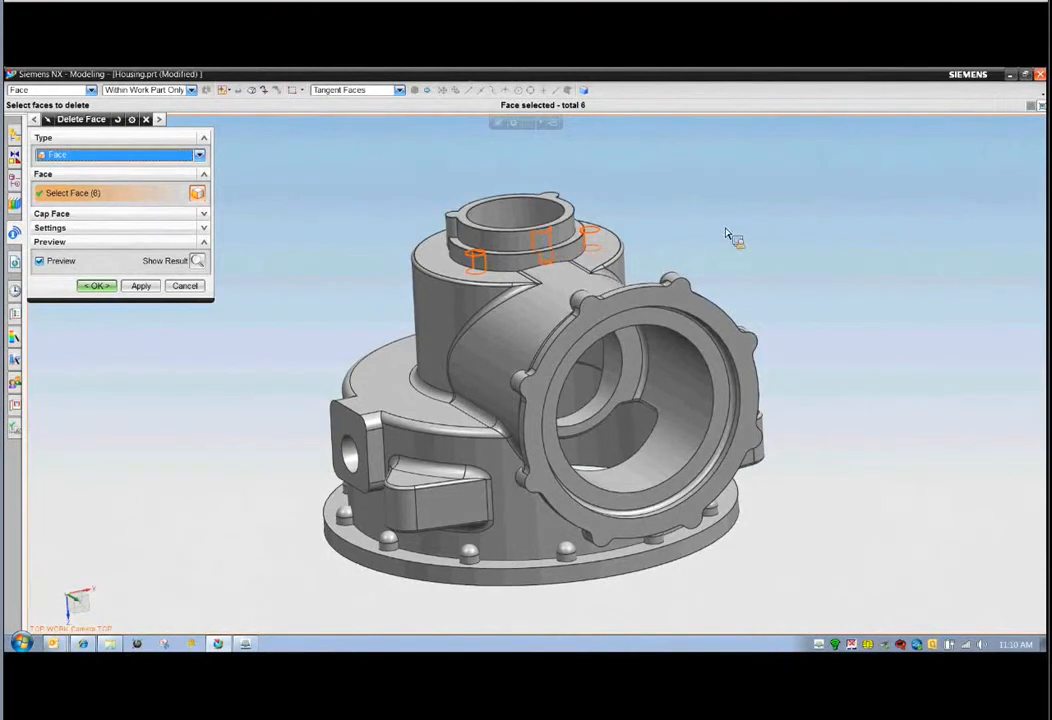
left_click(565, 551)
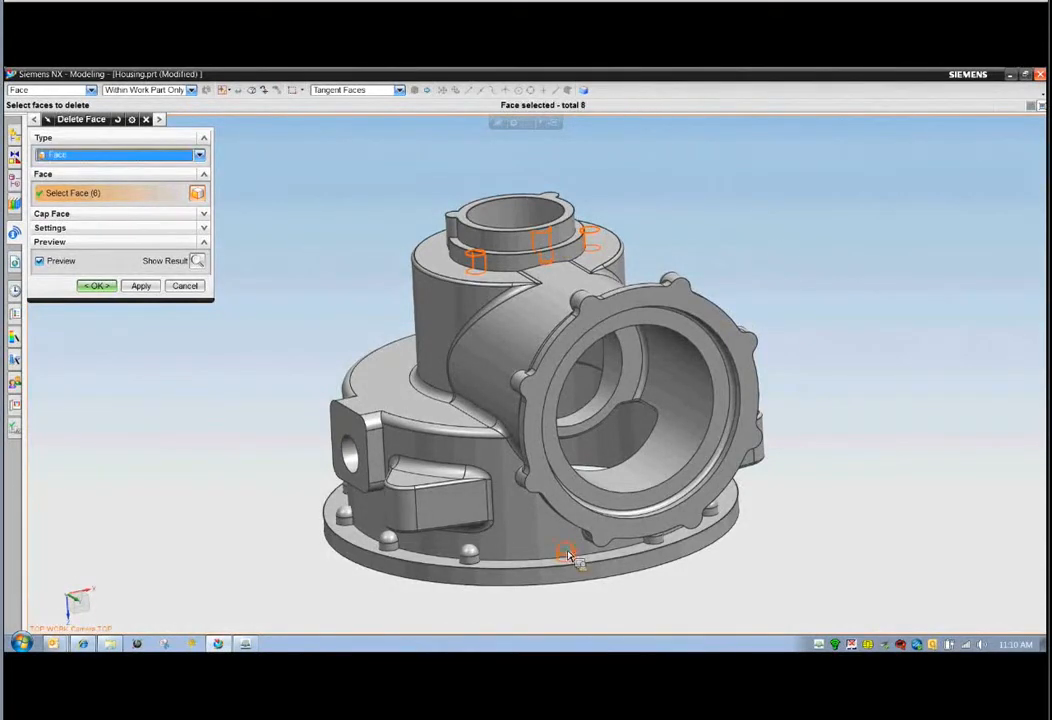
middle_click(887, 500)
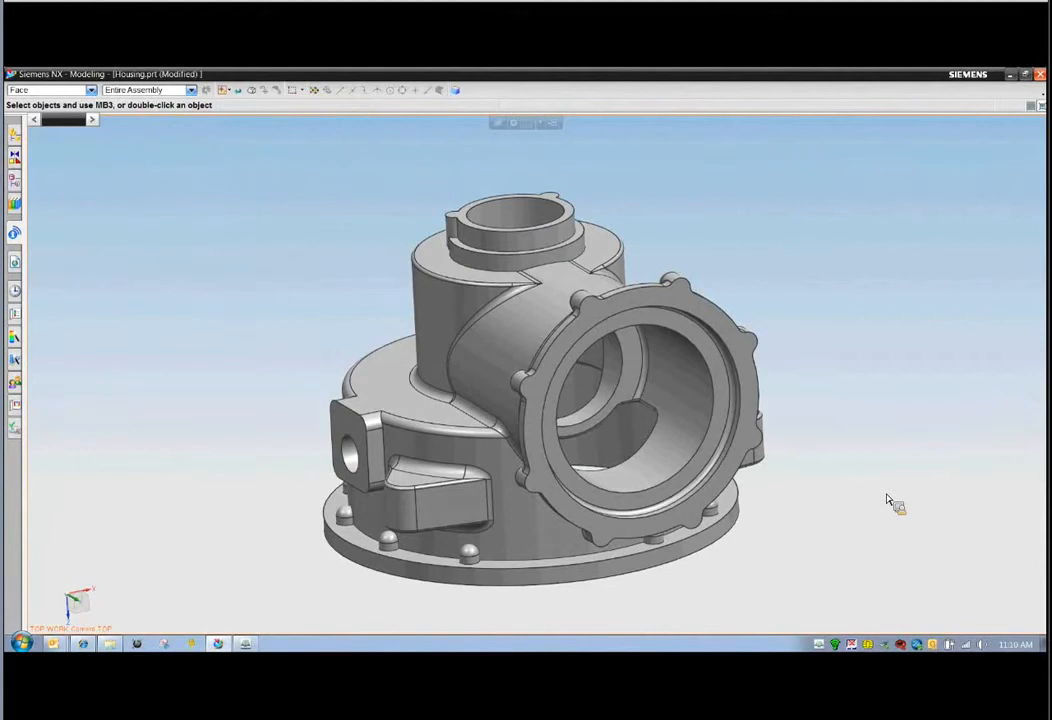
- Delete the holes in the side pads with Delete Face of type Hole, selecting holes by size up to 1.5 in
right_click(886, 498)
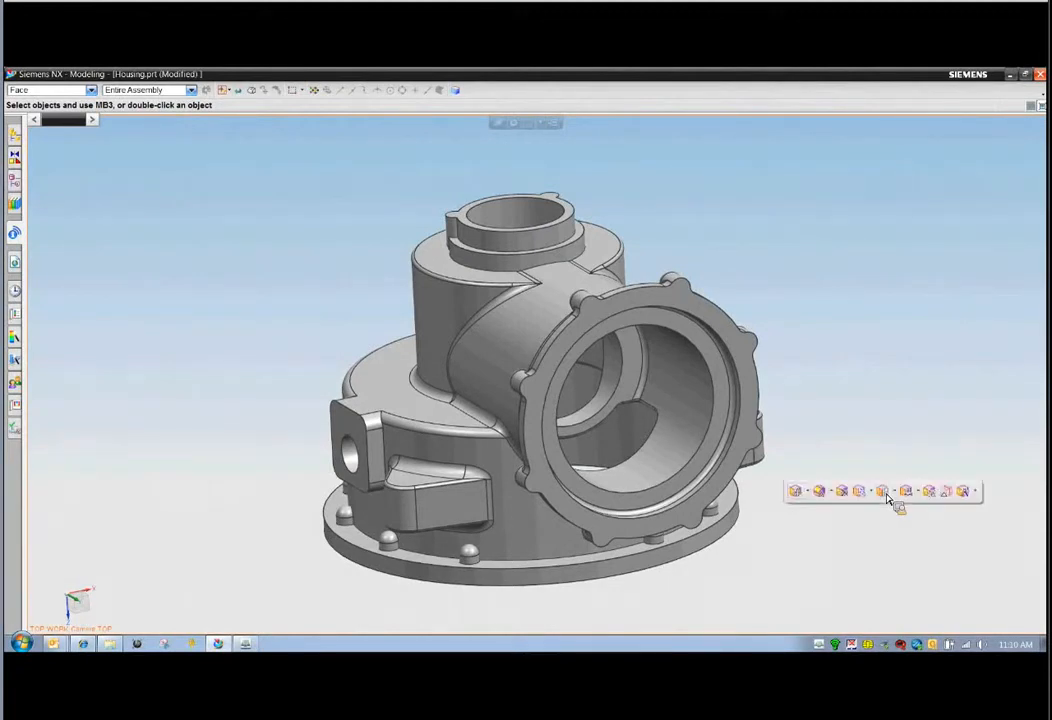
left_click(883, 491)
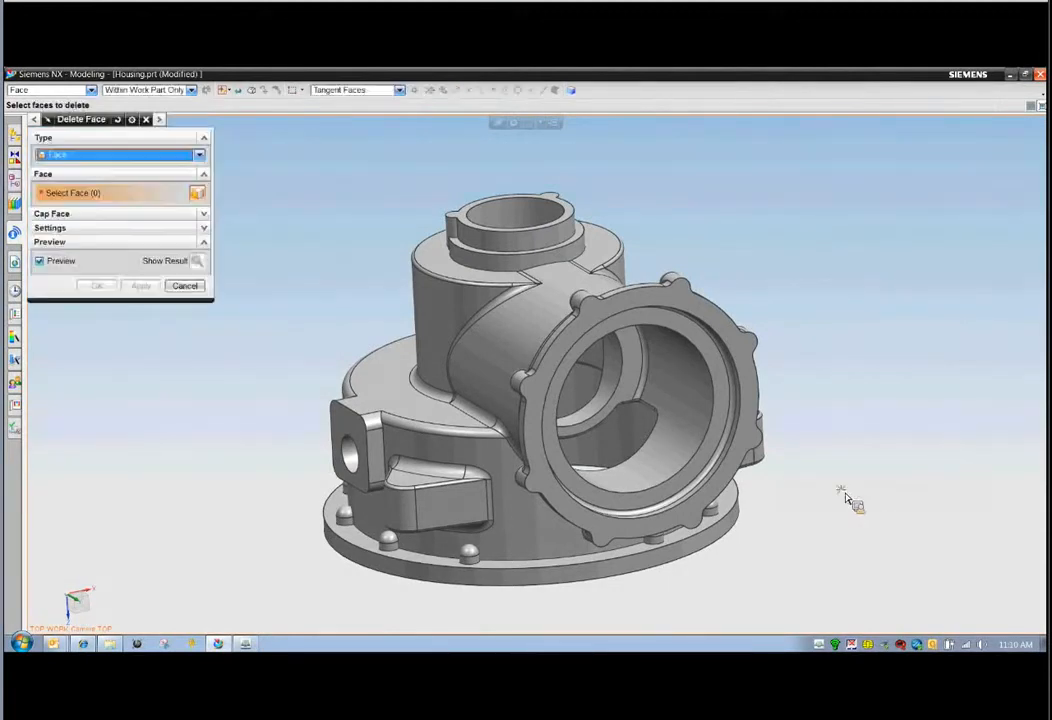
left_click(199, 155)
left_click(182, 172)
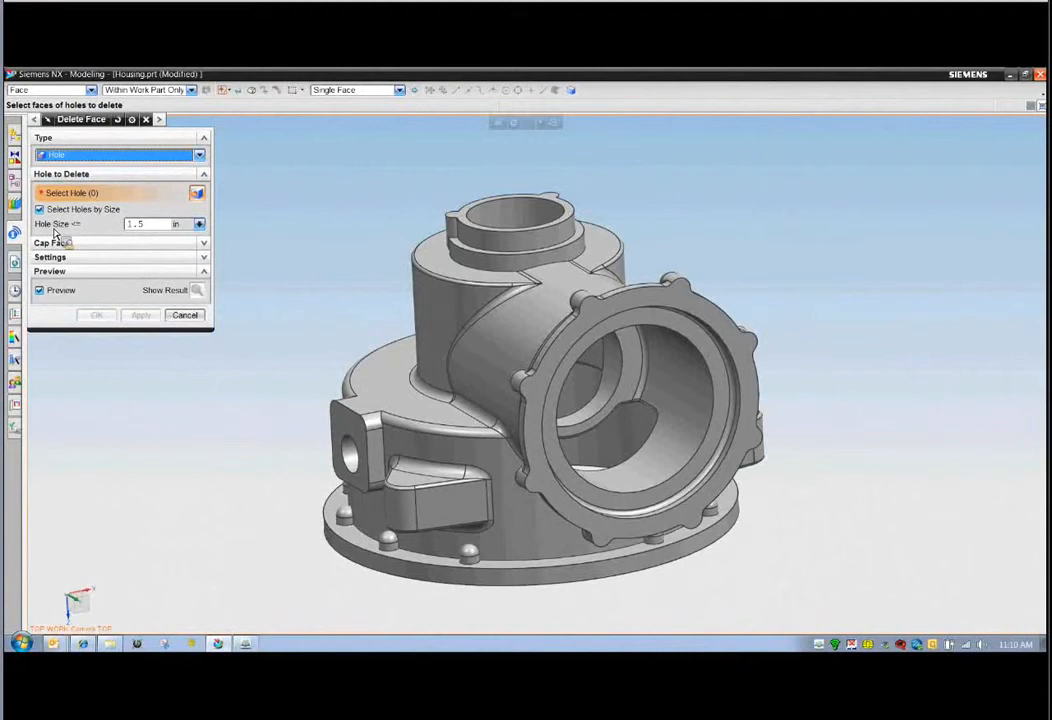
left_click(158, 229)
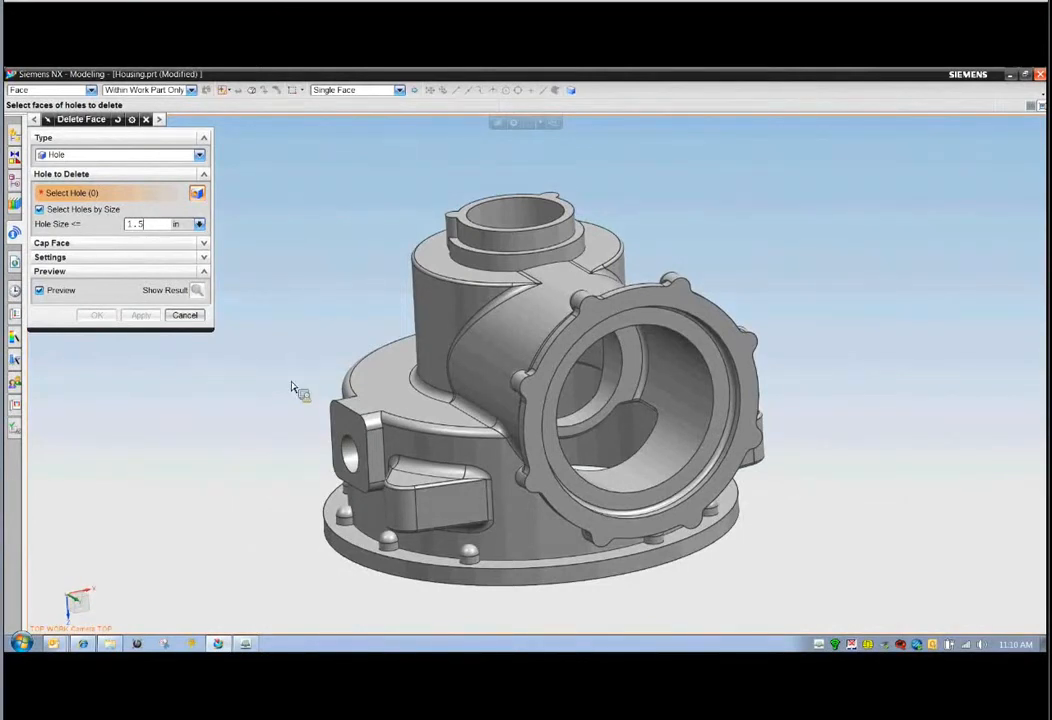
middle_click_drag(293, 387, 247, 284)
middle_click_drag(283, 234, 296, 328)
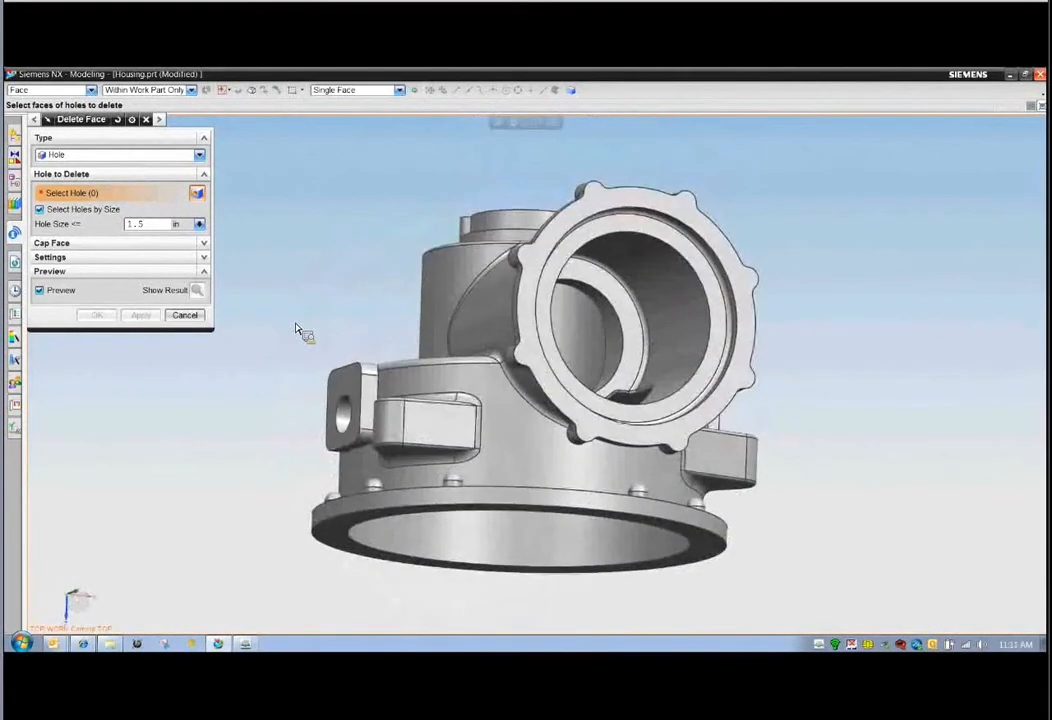
left_click(341, 410)
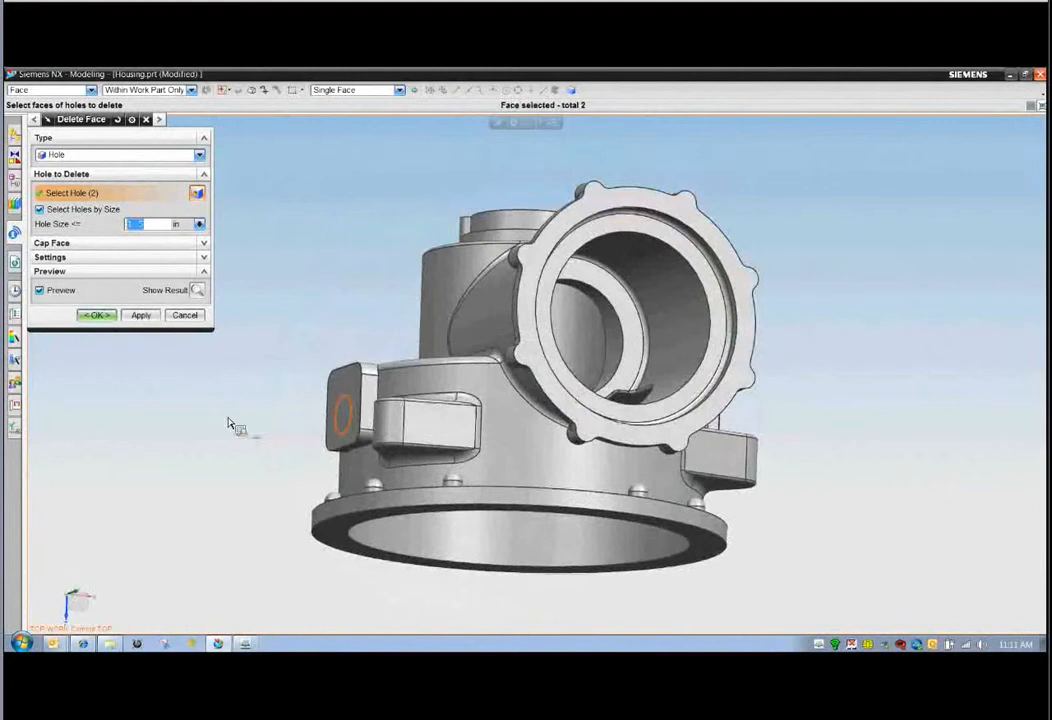
middle_click_drag(232, 430, 183, 418)
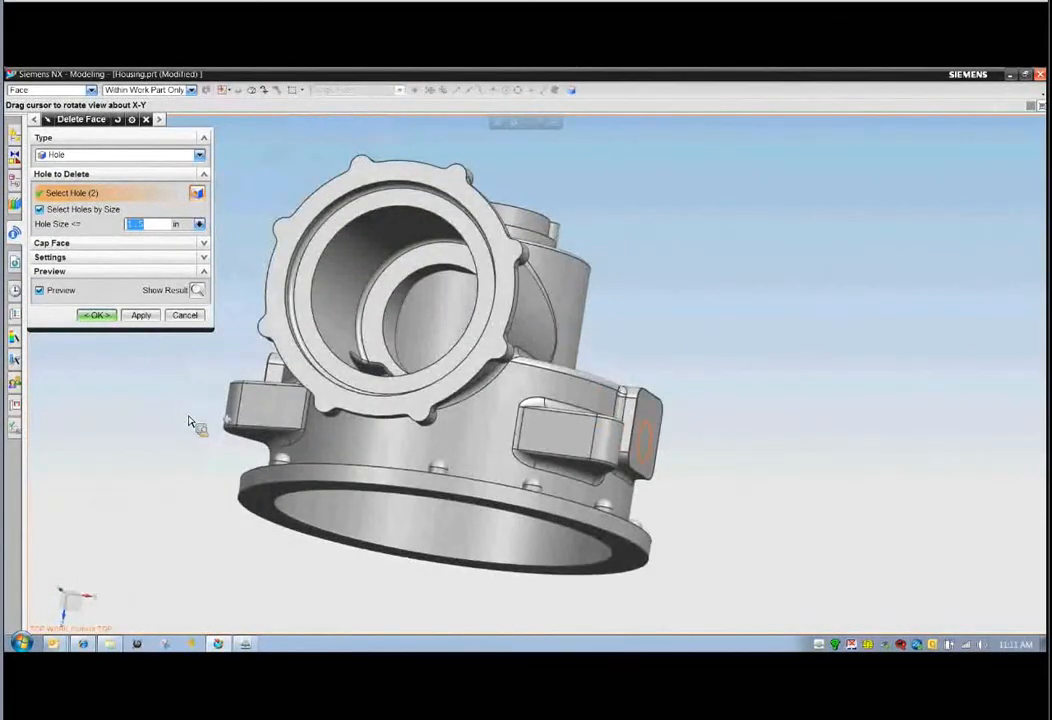
mouse_move(190, 421)
middle_mouse_down()
mouse_move(211, 383)
mouse_move(198, 374)
middle_mouse_up()
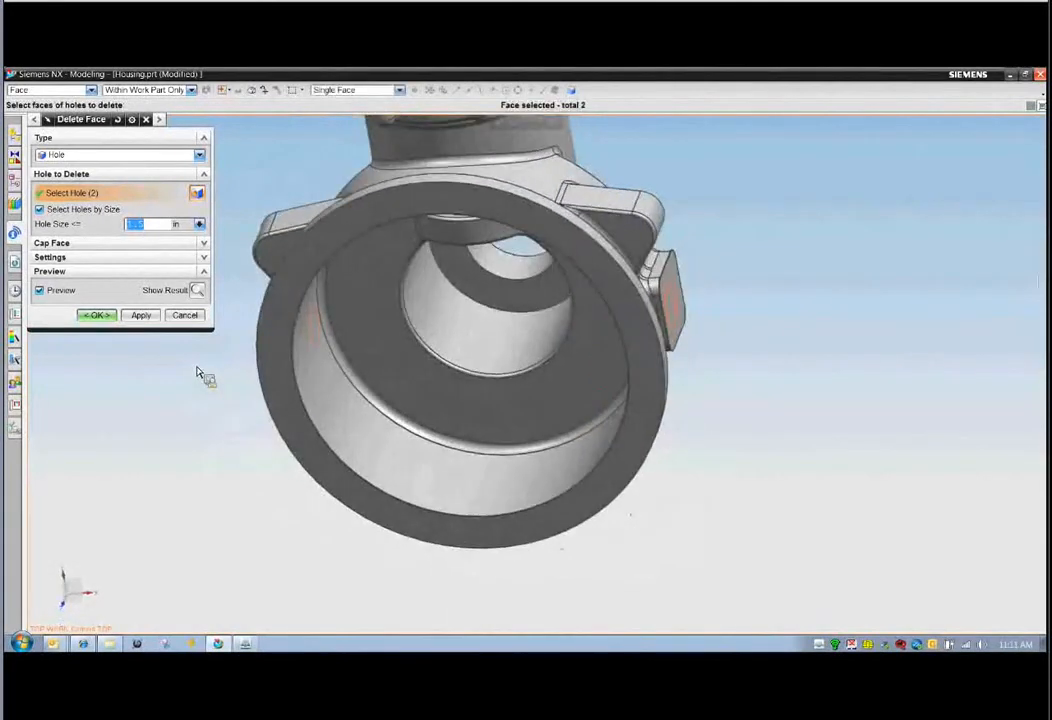
middle_click(178, 446)
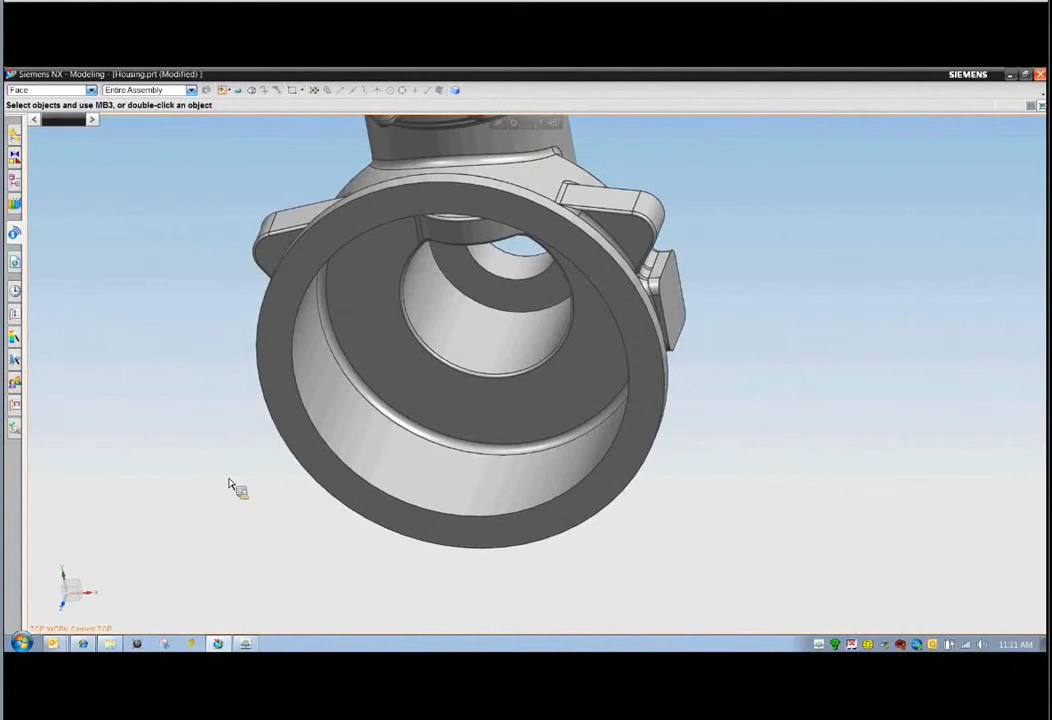
- Move the flat outer face of the square side pad outward by 0.5 in with Move Face
middle_click_drag(229, 485, 305, 532)
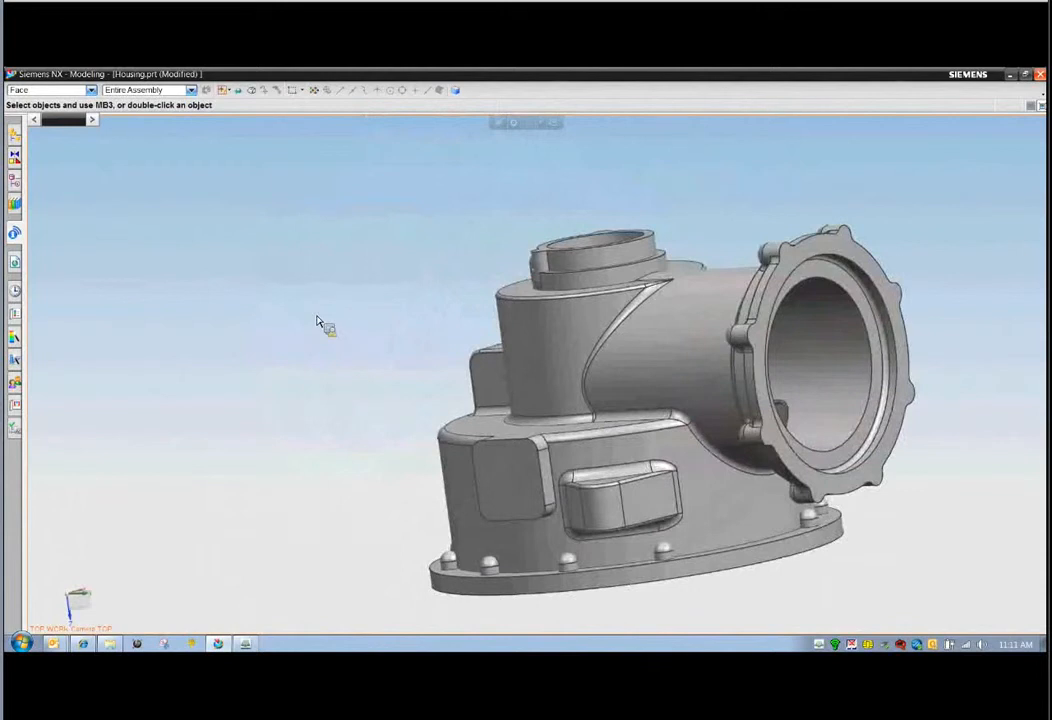
right_click(406, 291)
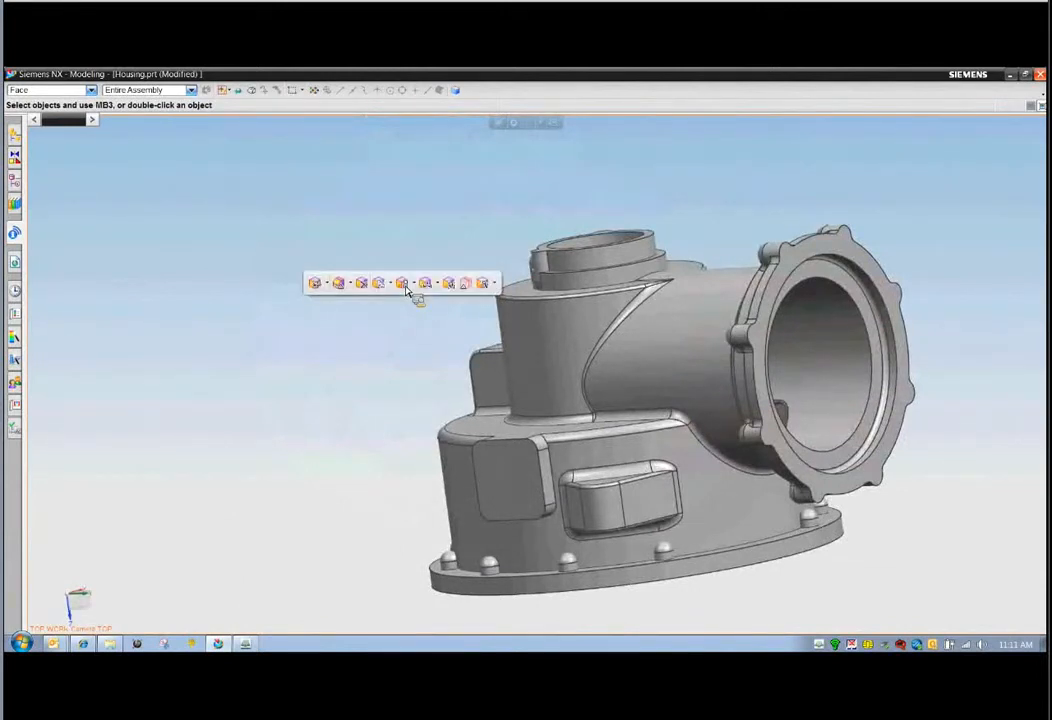
left_click(315, 285)
left_click(322, 297)
middle_click_drag(319, 291, 869, 228)
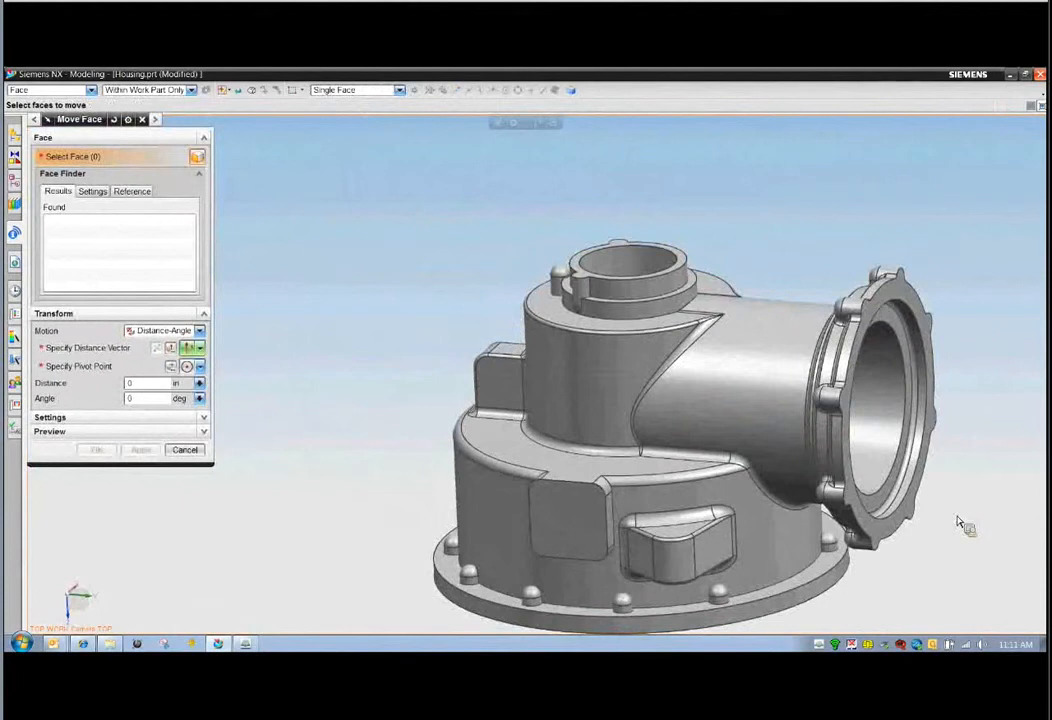
left_click(590, 528)
left_click(681, 524)
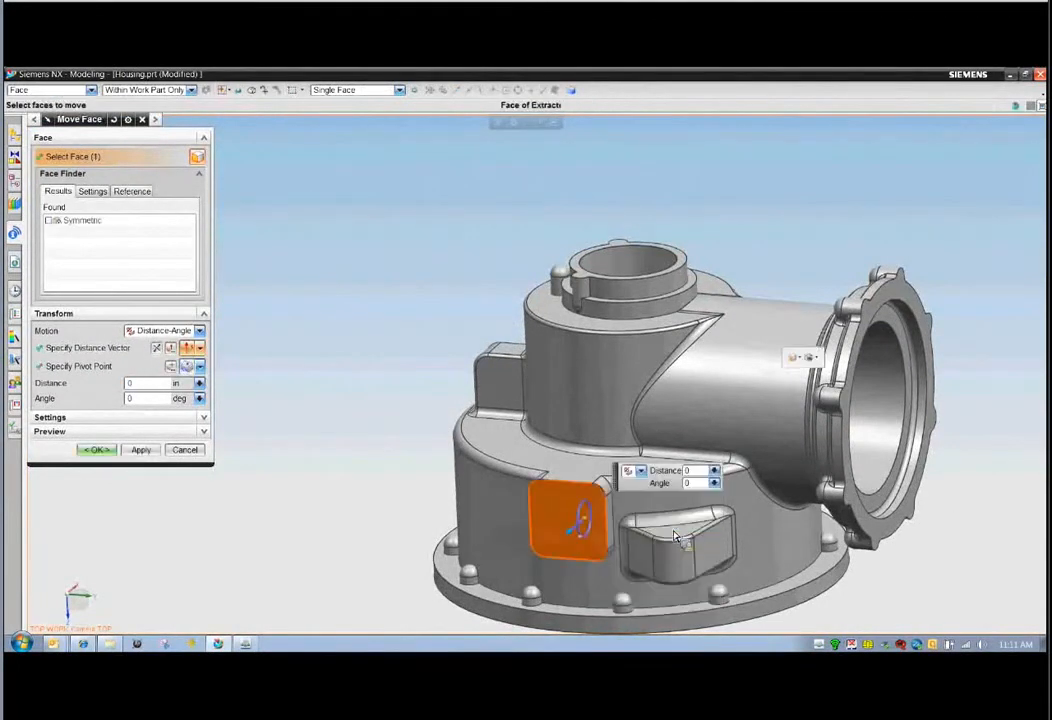
middle_click_drag(896, 182, 838, 174)
middle_click_drag(853, 239, 836, 175, "shift")
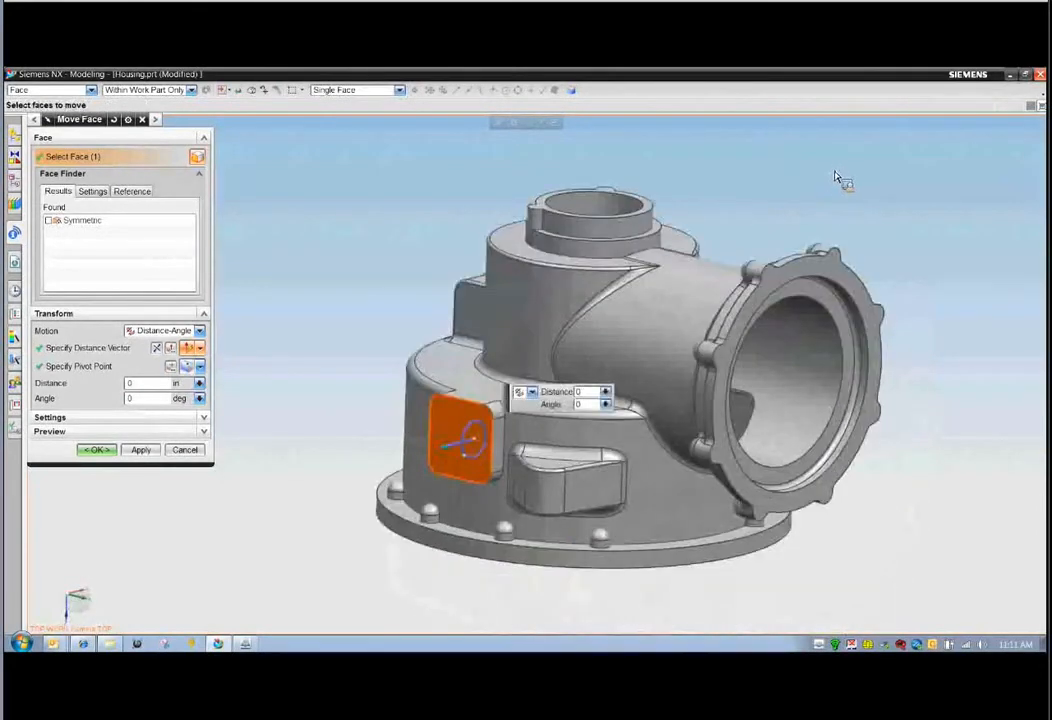
left_click_drag(455, 468, 435, 452)
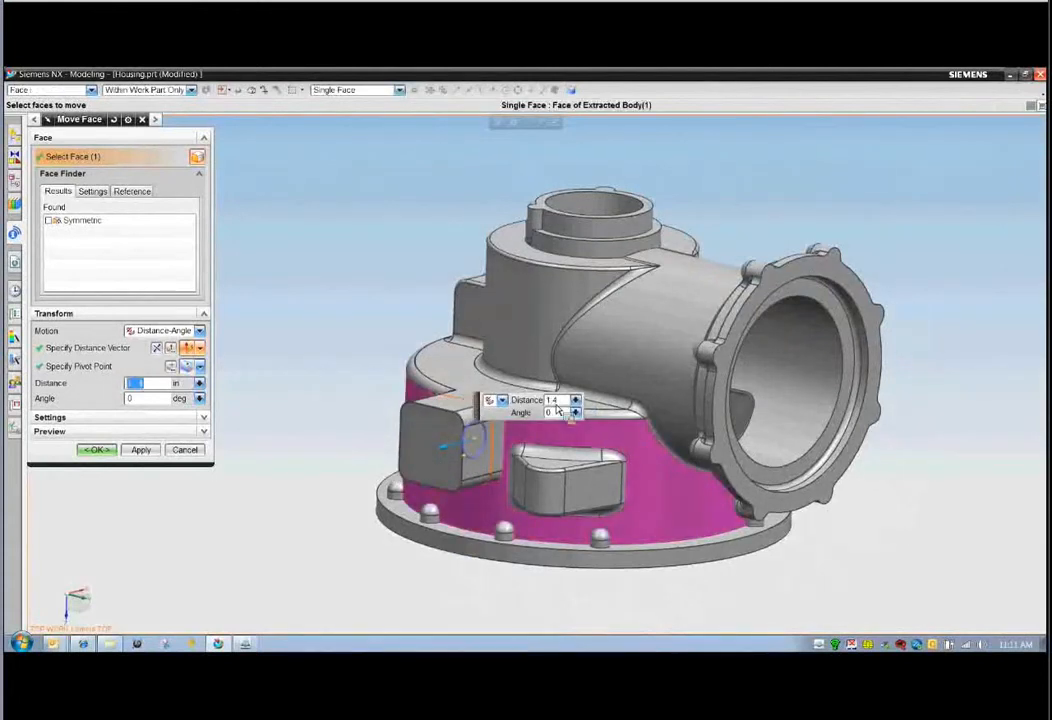
key("BackSpace")
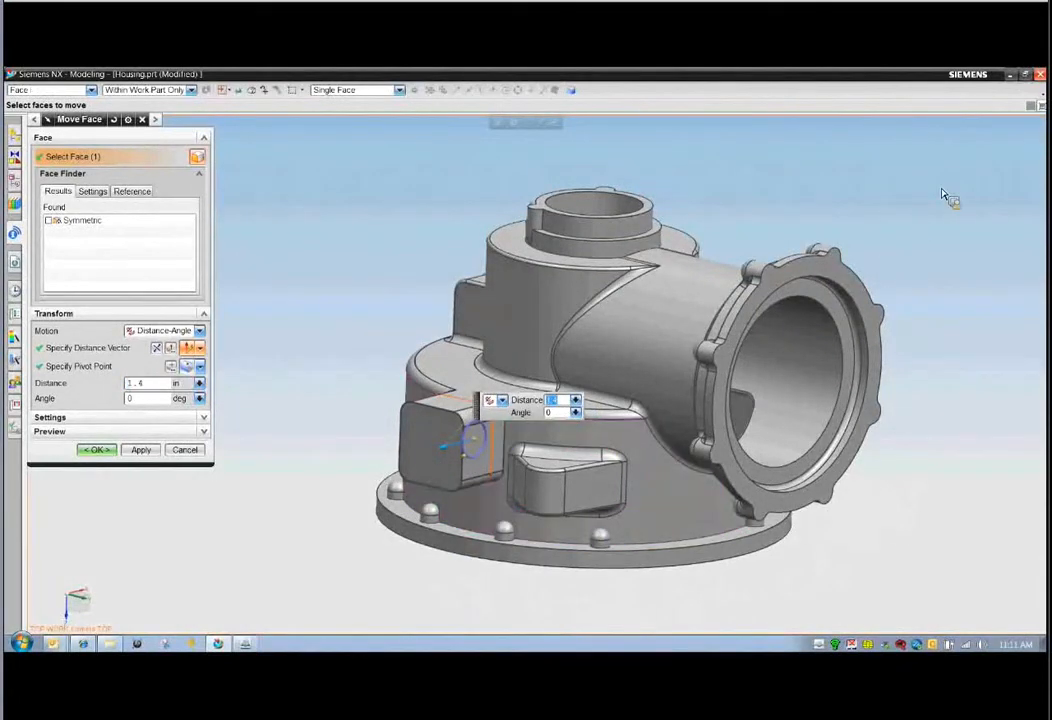
type(".5")
key("Return")
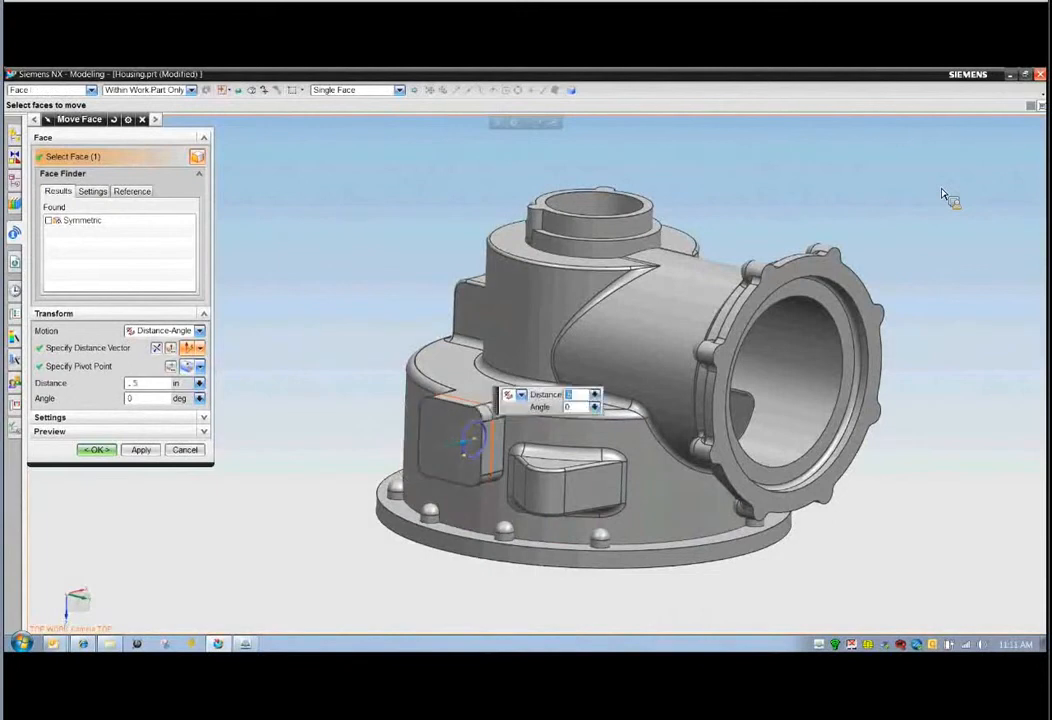
middle_click(872, 190)
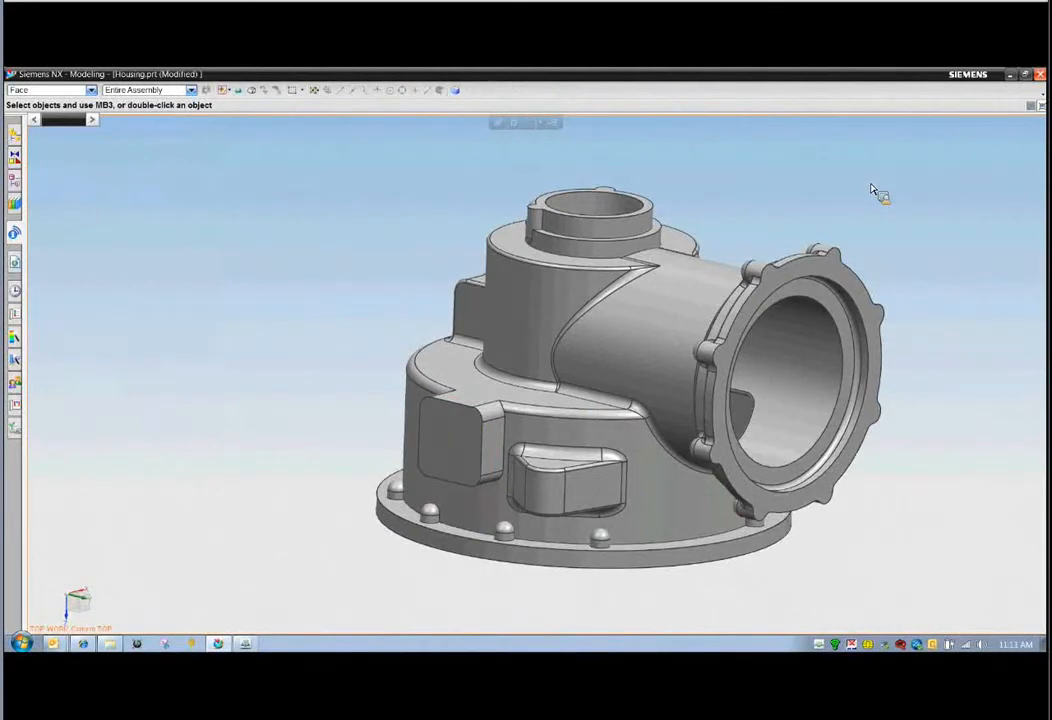
- Choose the angled flat face of the wedge-shaped side boss for Move Face, with its pivot point at the center of the boss's rounded corner arc
right_click(872, 190)
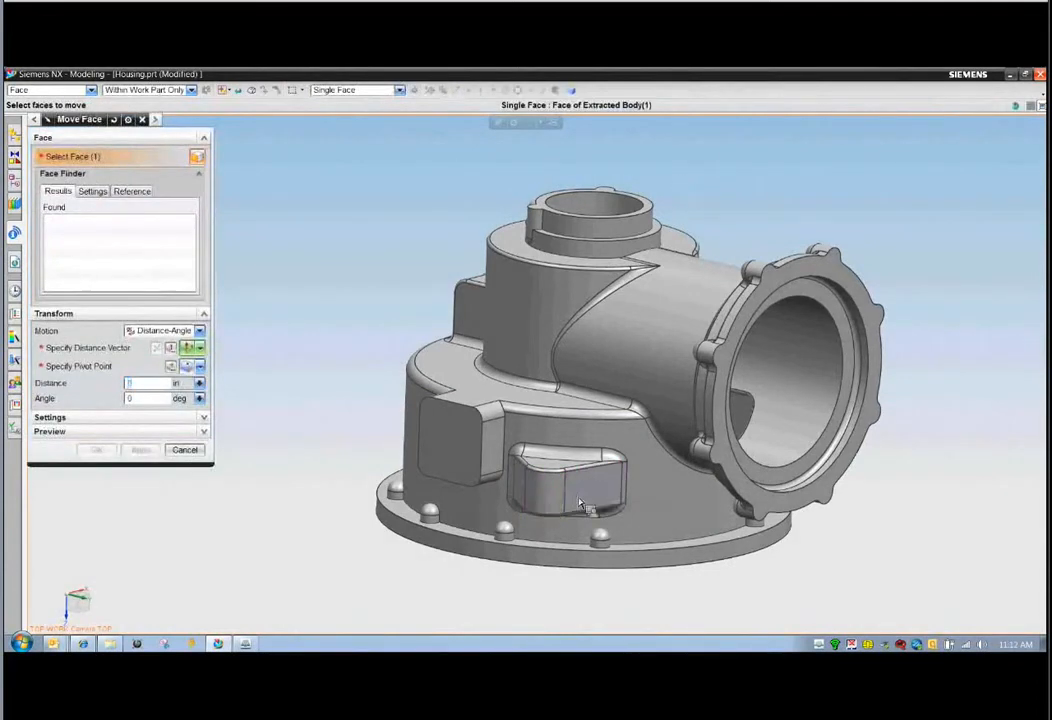
left_click(538, 510)
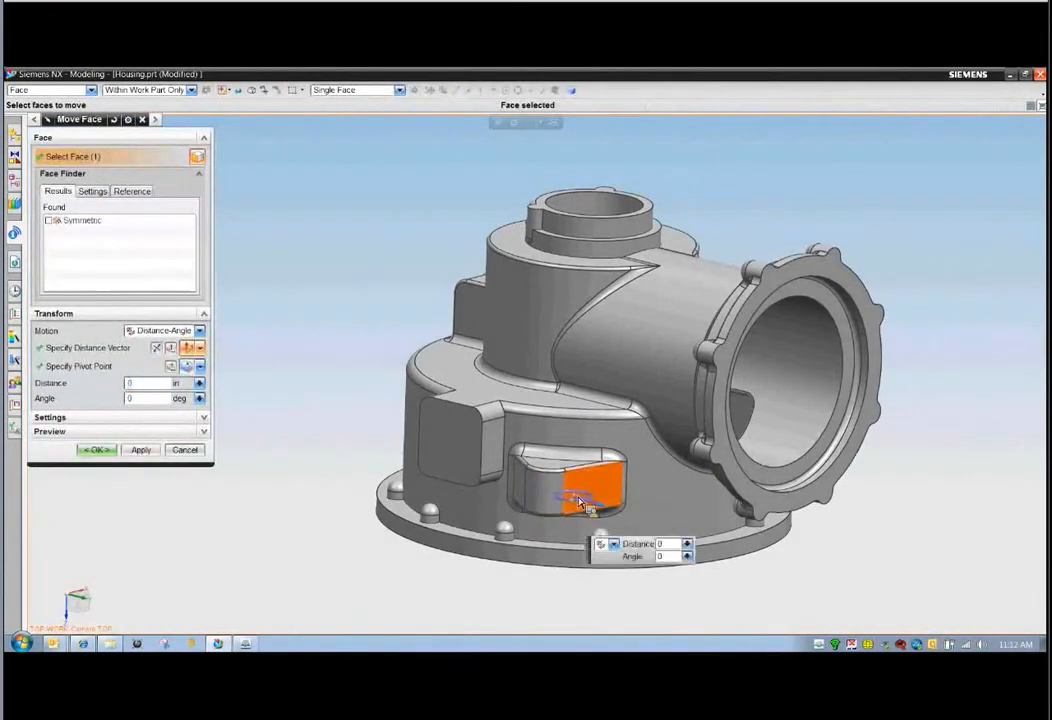
left_click(184, 366)
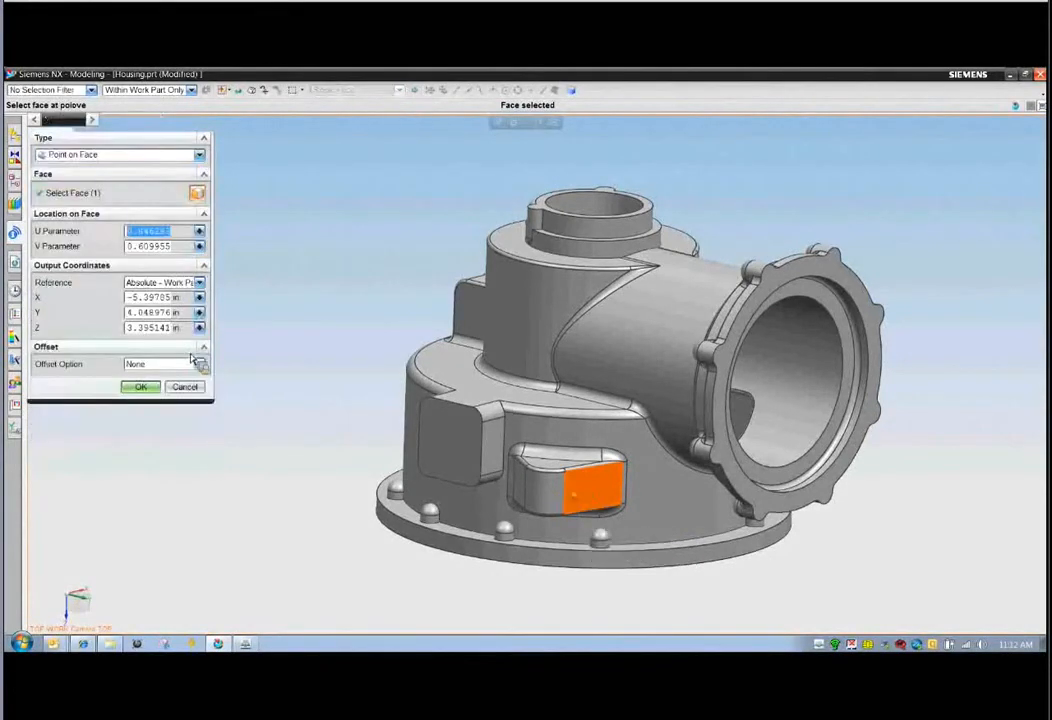
left_click(200, 157)
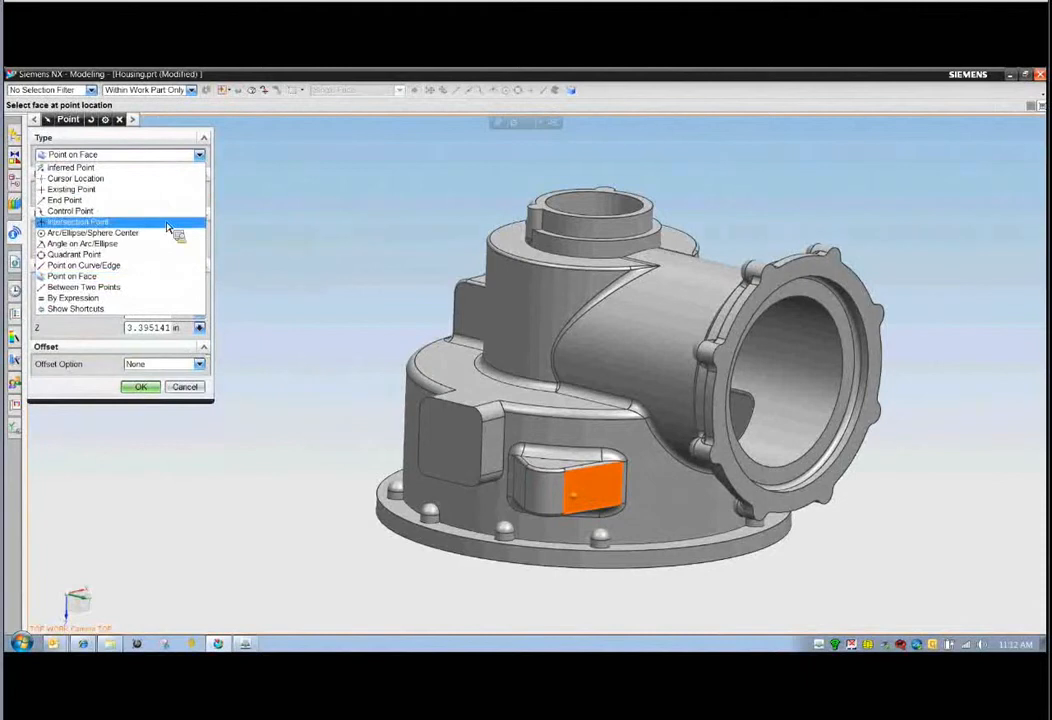
left_click(165, 237)
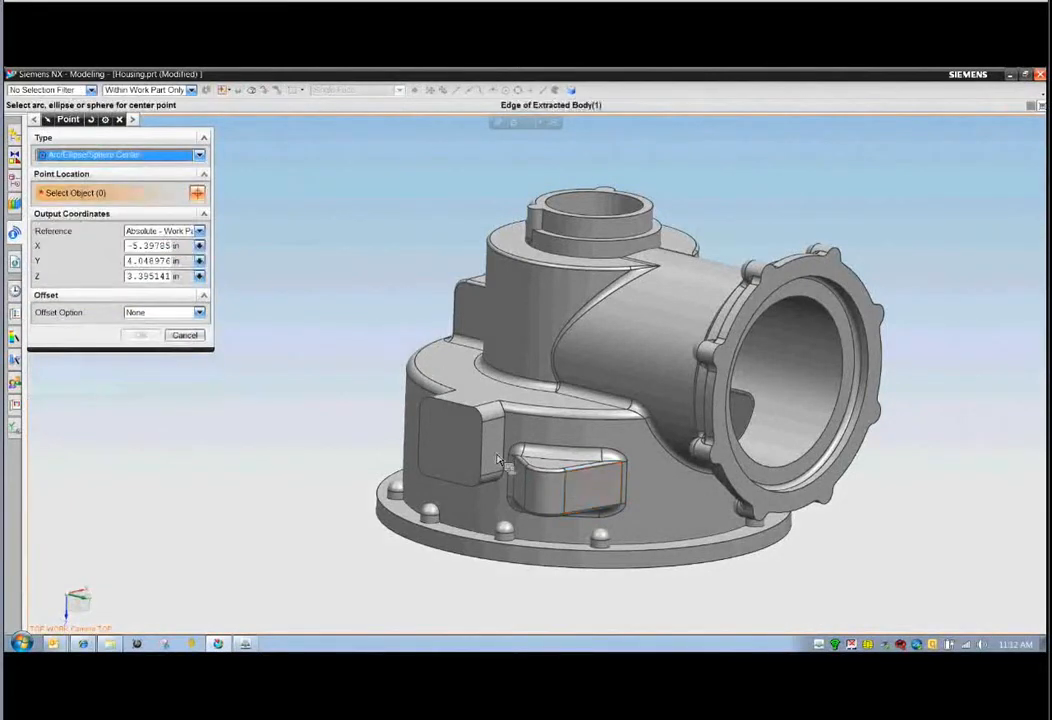
left_click(541, 474)
middle_click(317, 425)
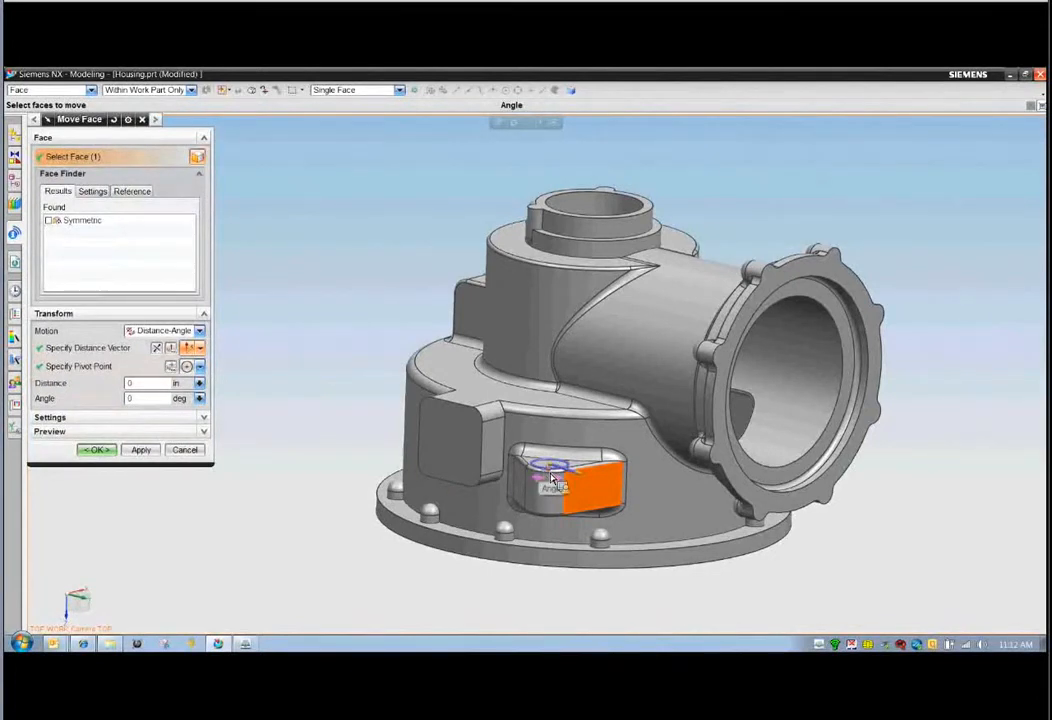
- Rotate the boss's angled flat face by 335 degrees about the pivot point and apply the move
left_click(551, 478)
left_click_drag(551, 478, 562, 480)
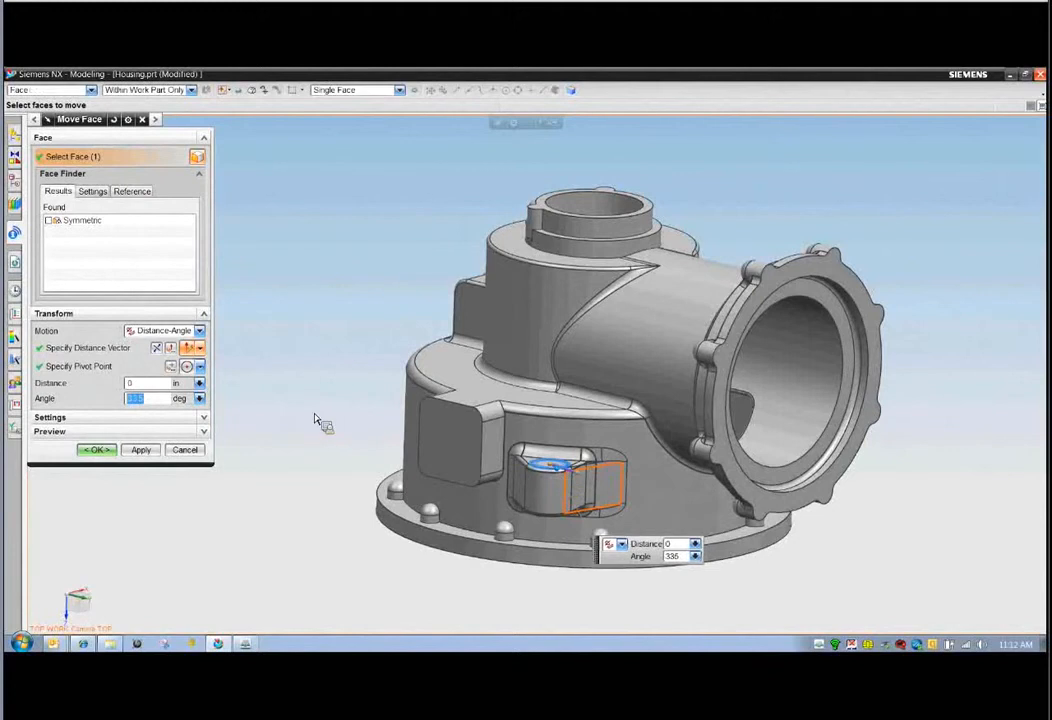
middle_click(312, 308)
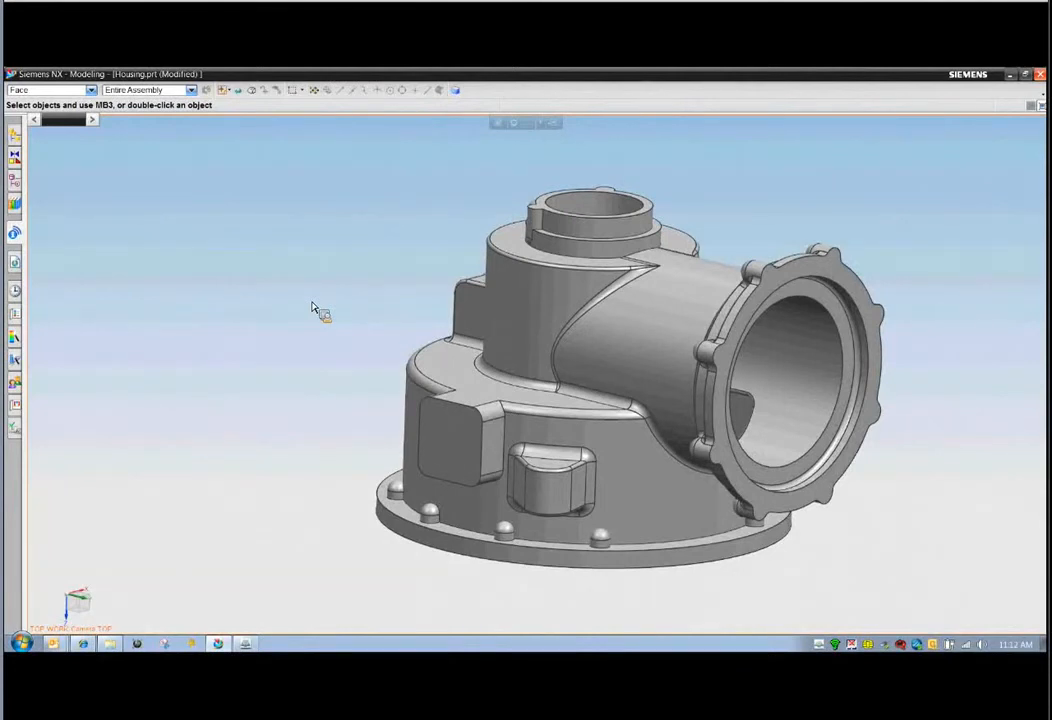
- Delete the wedge-shaped side boss with Delete Face of type Face, using the Boss or Pocket Faces selection rule
right_click(312, 308)
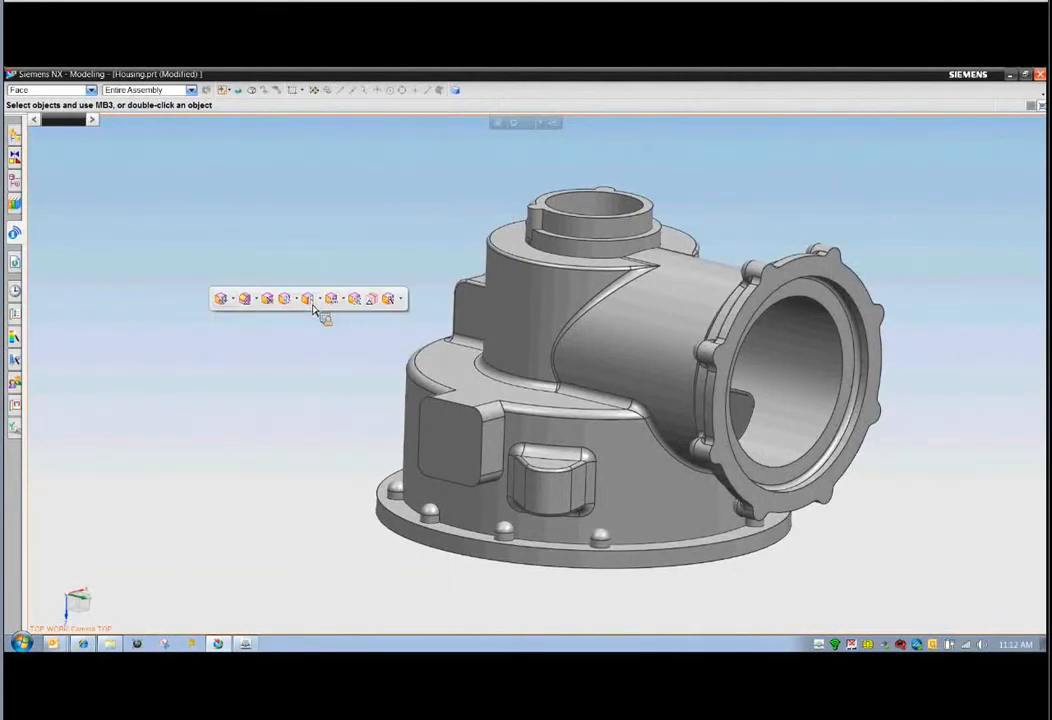
left_click(270, 301)
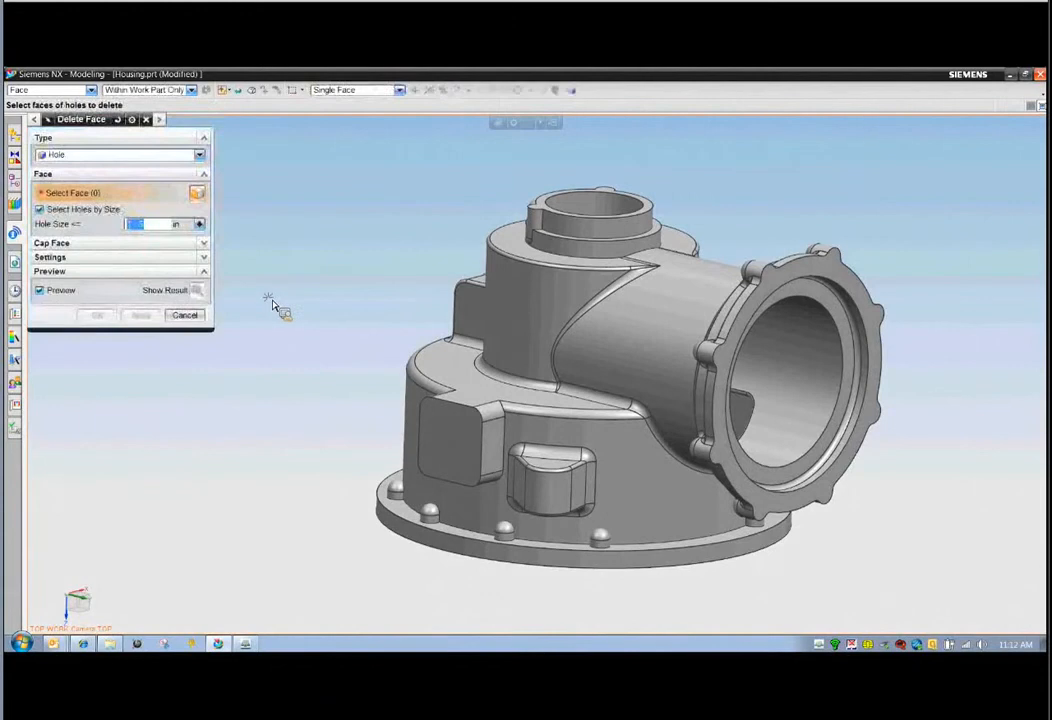
left_click(402, 91)
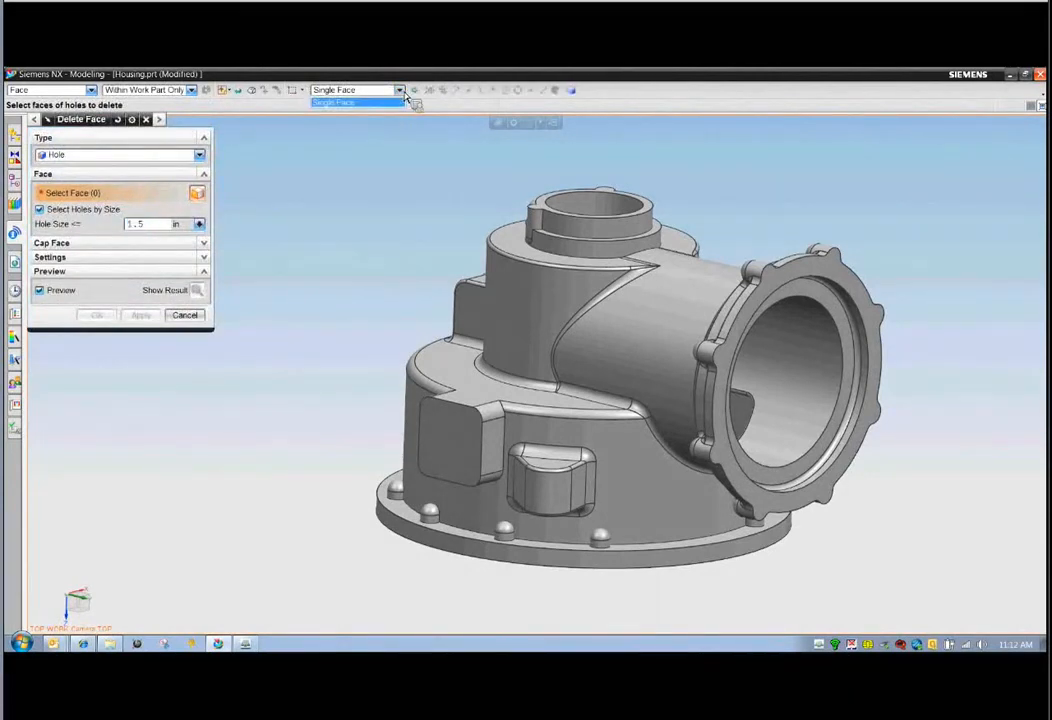
left_click(203, 157)
left_click(198, 166)
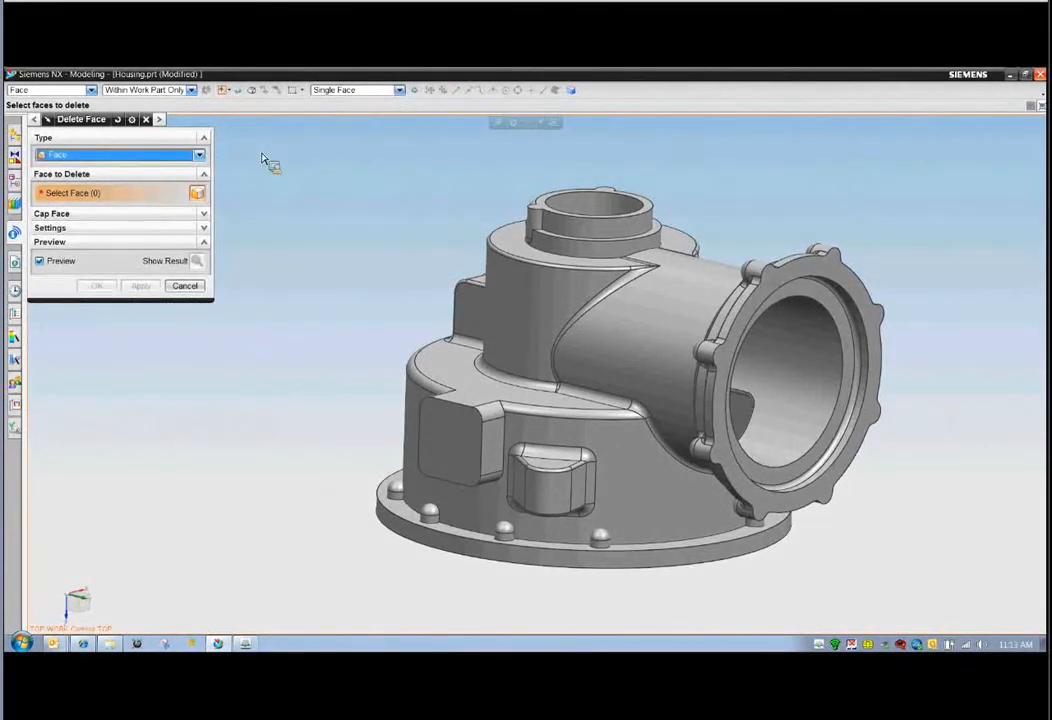
left_click(401, 91)
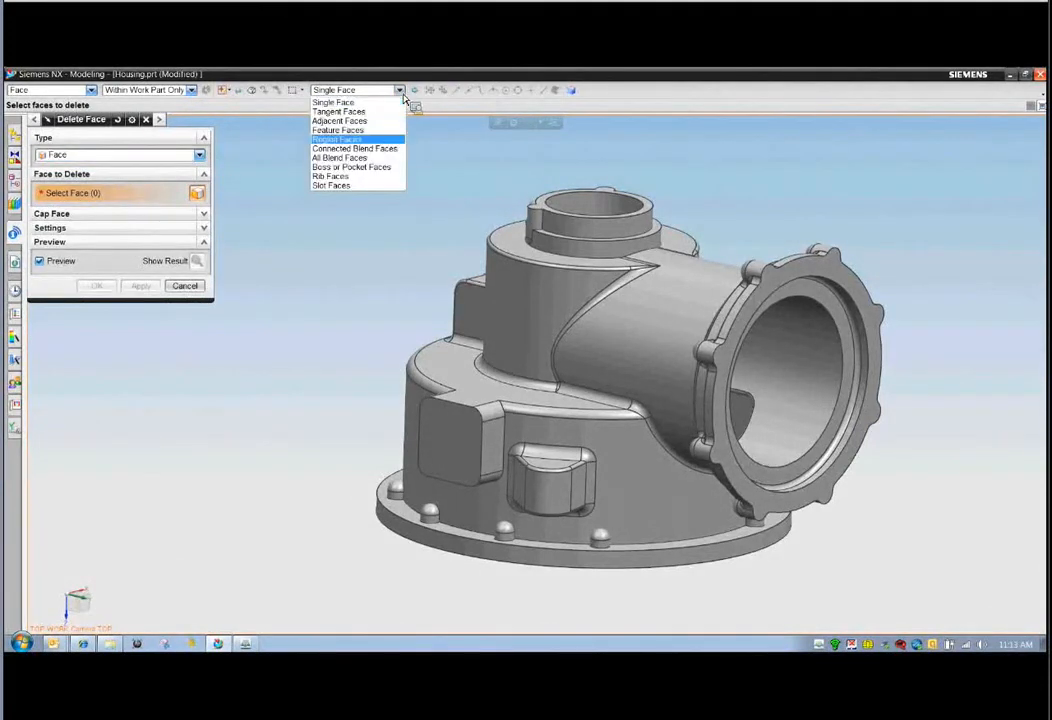
left_click(362, 167)
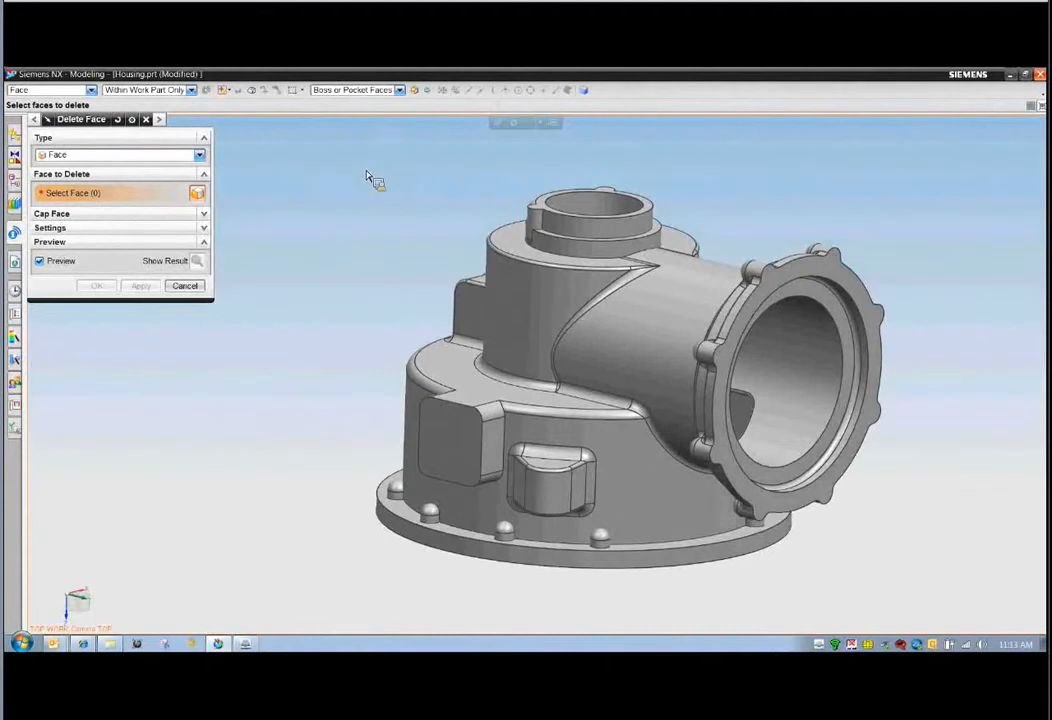
left_click(553, 497)
middle_click(347, 279)
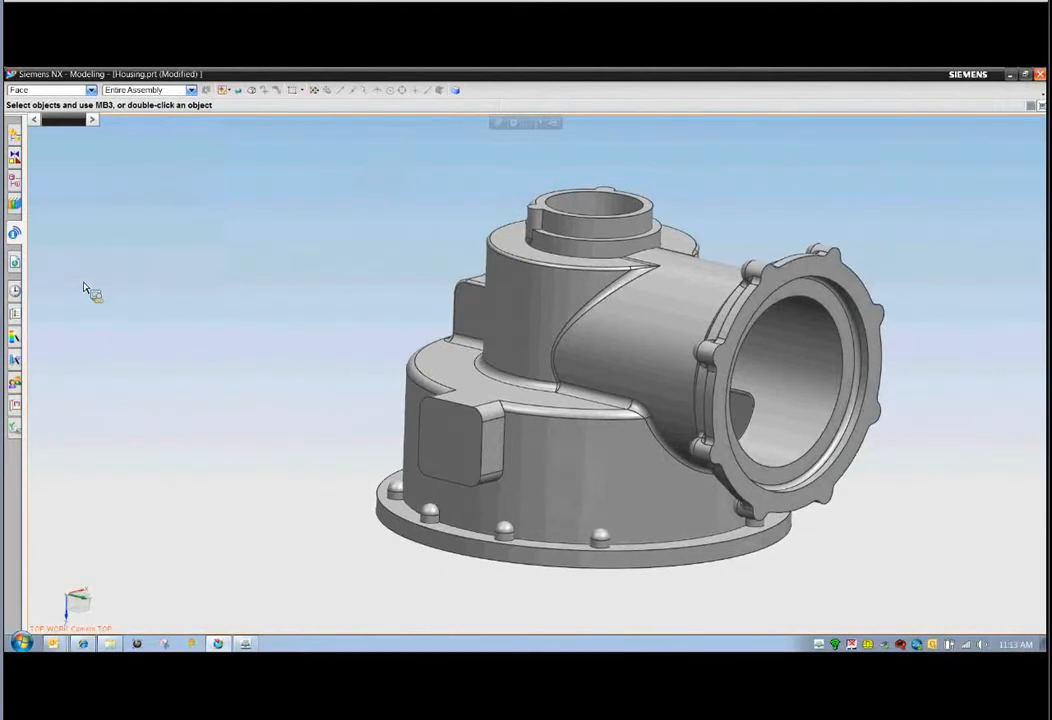
- Suppress the last Delete Face feature in the model history and unsuppress it again
left_click(16, 183)
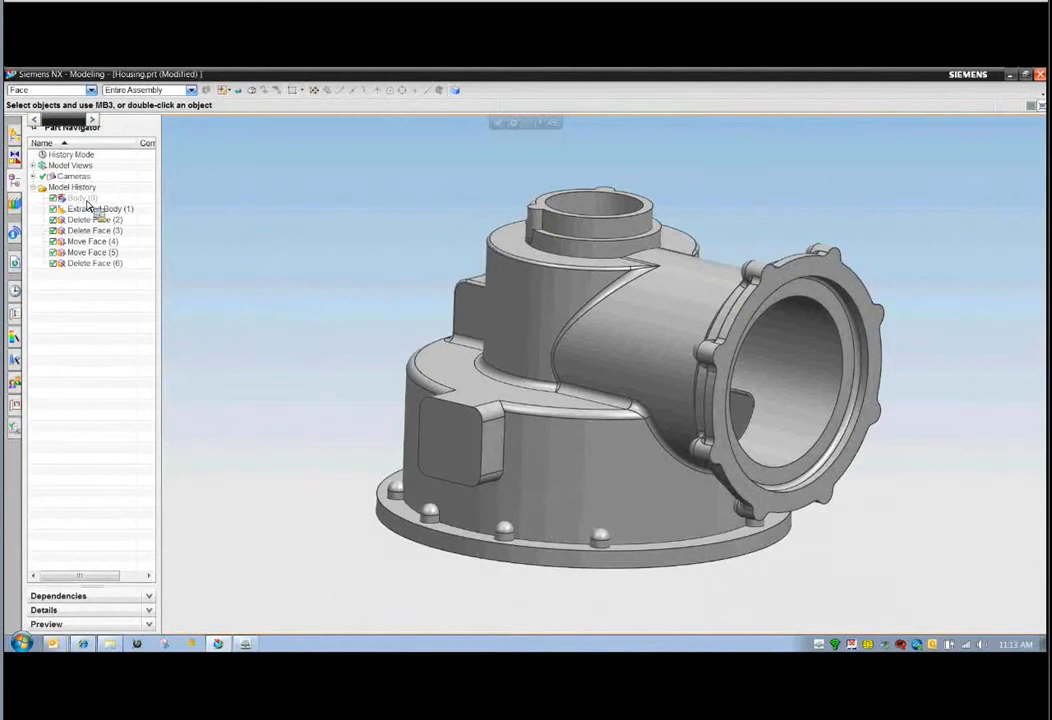
left_click_drag(88, 206, 58, 270)
left_click(55, 265)
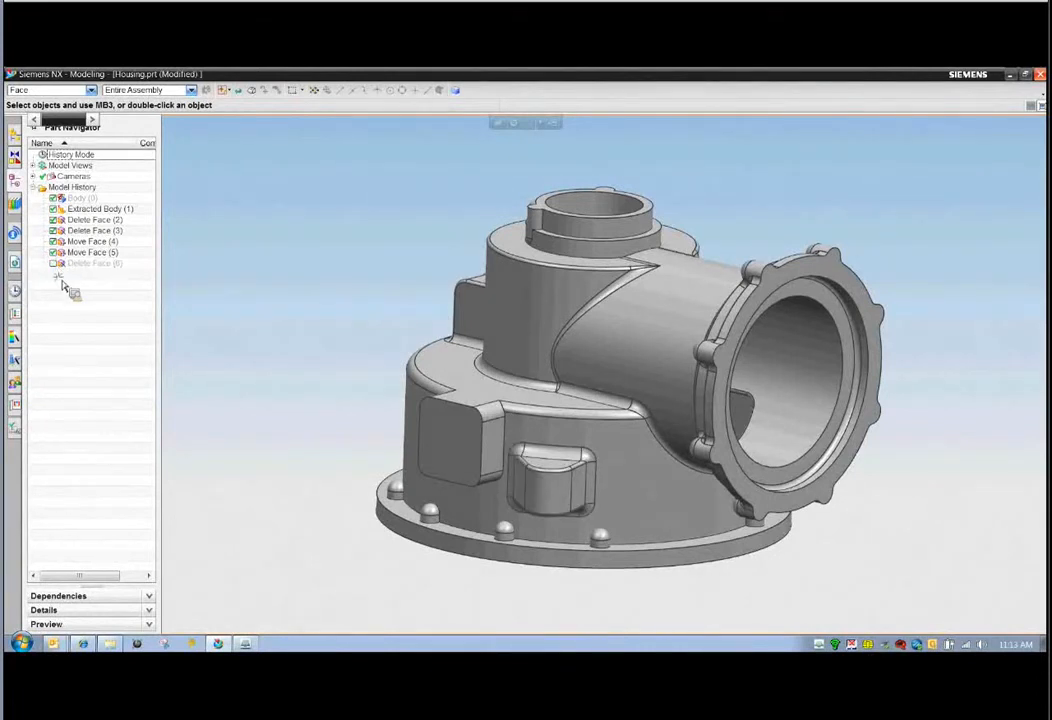
left_click(55, 265)
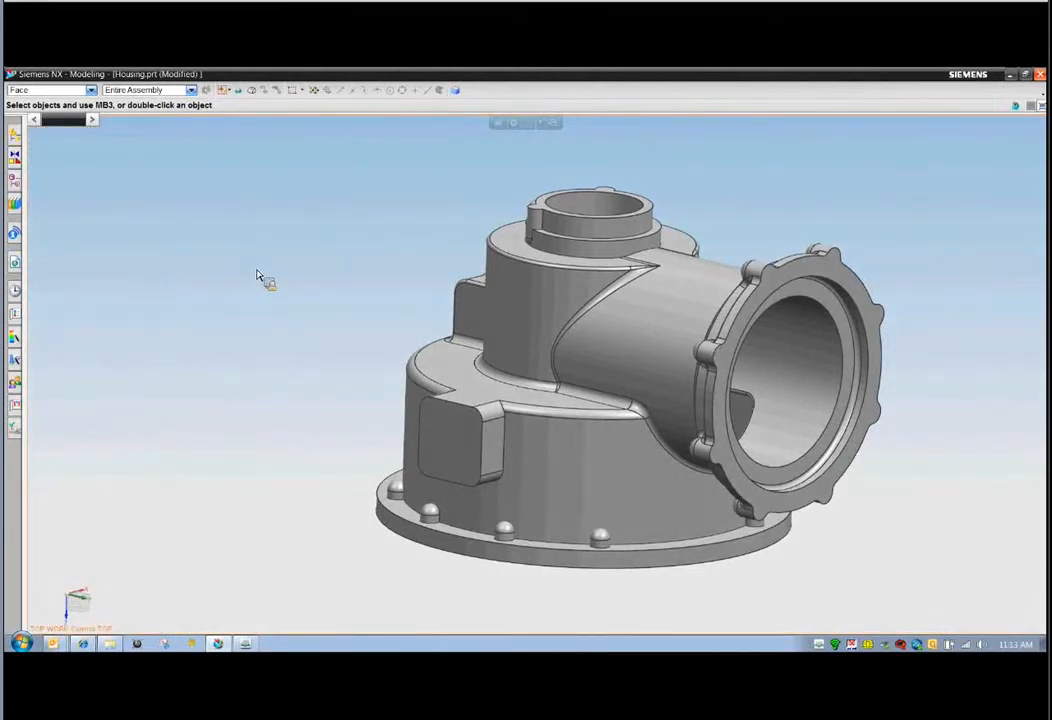
- Undo all the Delete Face and Move Face edits back to the plain extracted body and check the model history
key("ctrl+z")
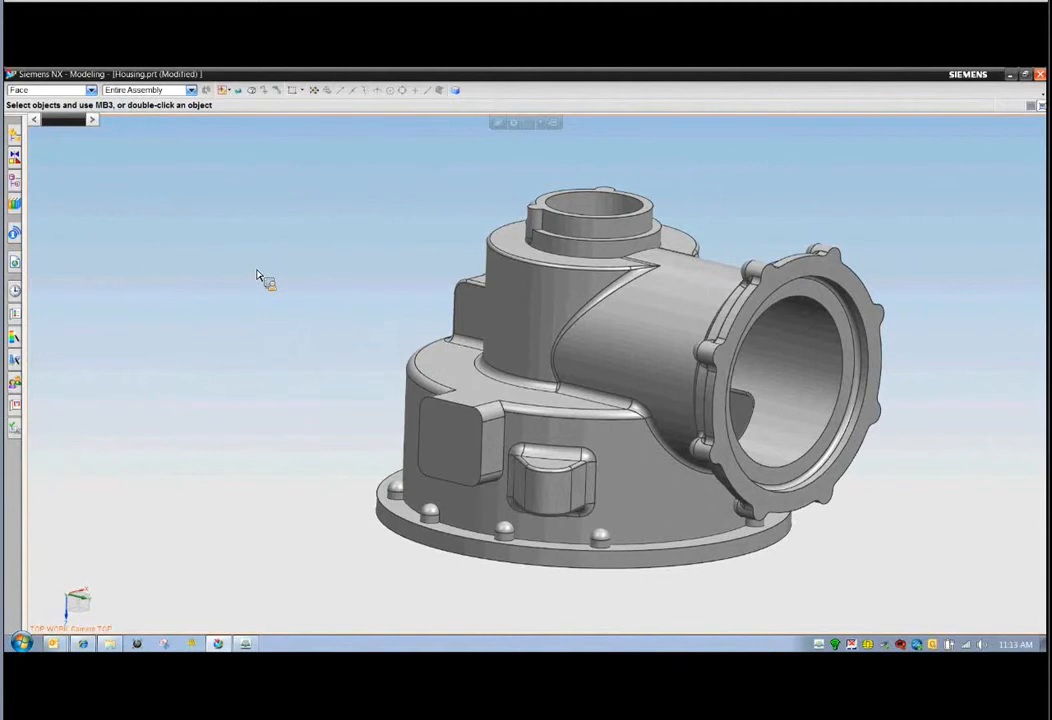
key("ctrl+y")
key("ctrl+z")
key("ctrl+z")
key("ctrl+z")
key("ctrl+z")
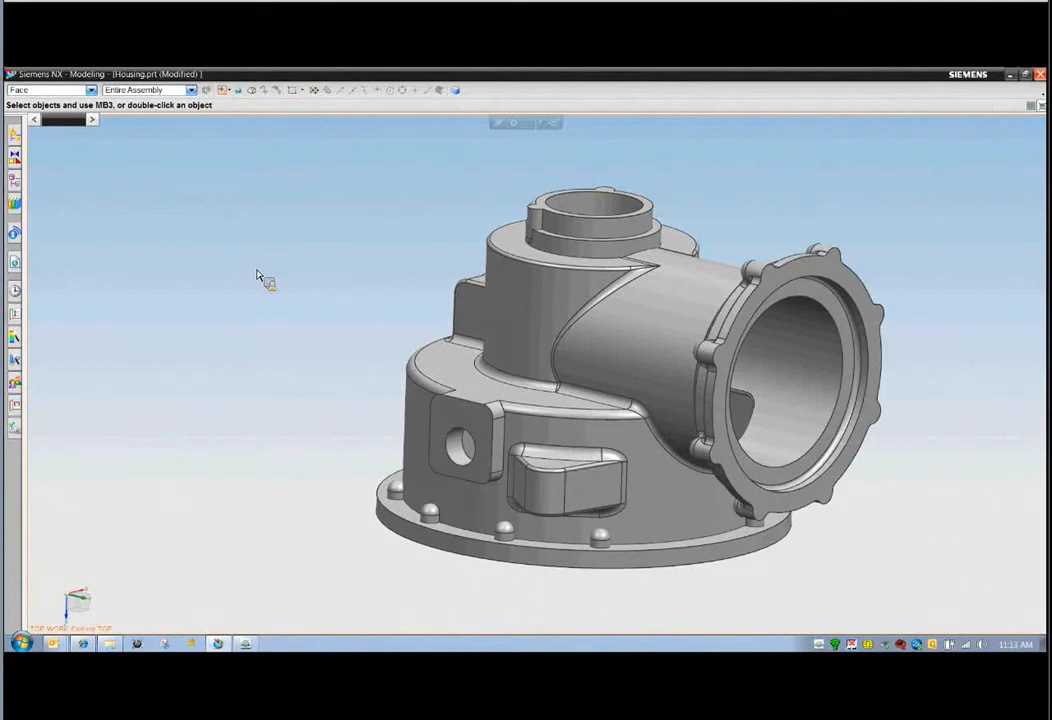
key("ctrl+z")
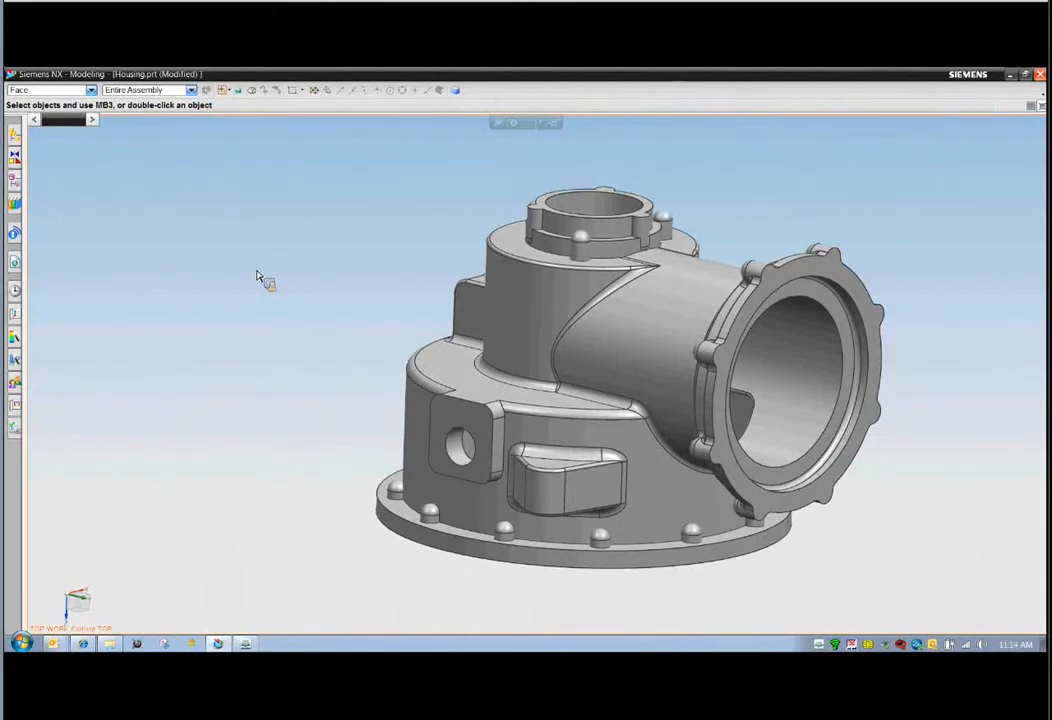
left_click(14, 182)
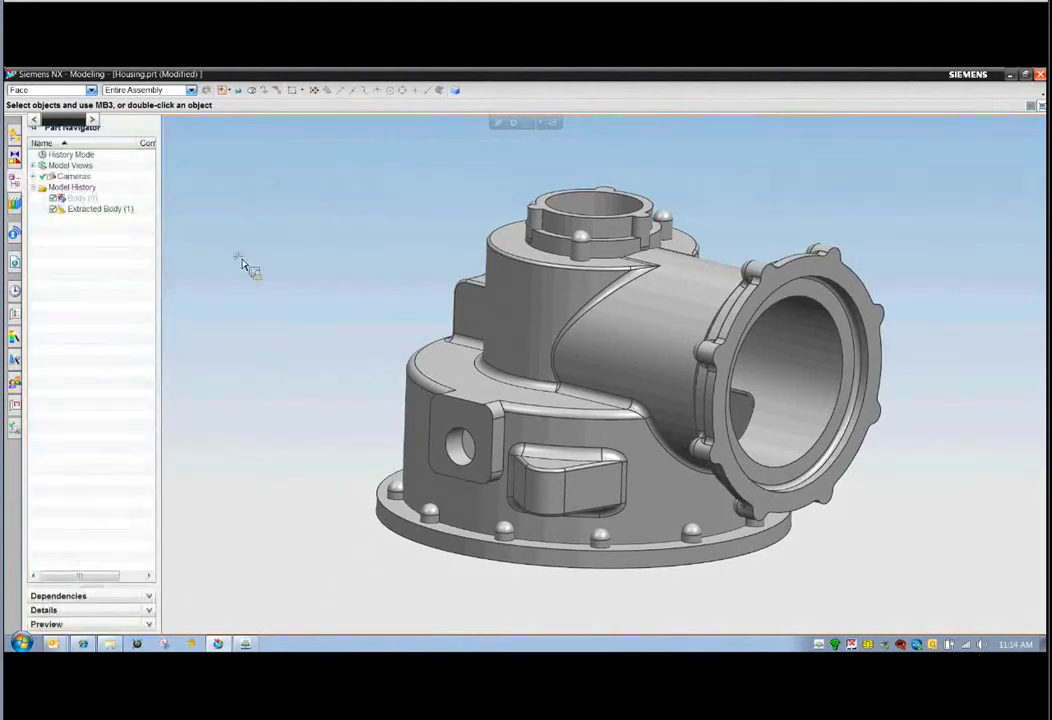
- Start Delete Face with the Region Faces rule and choose the outer cylindrical face of the side tube as seed face
middle_click_drag(302, 282, 292, 278)
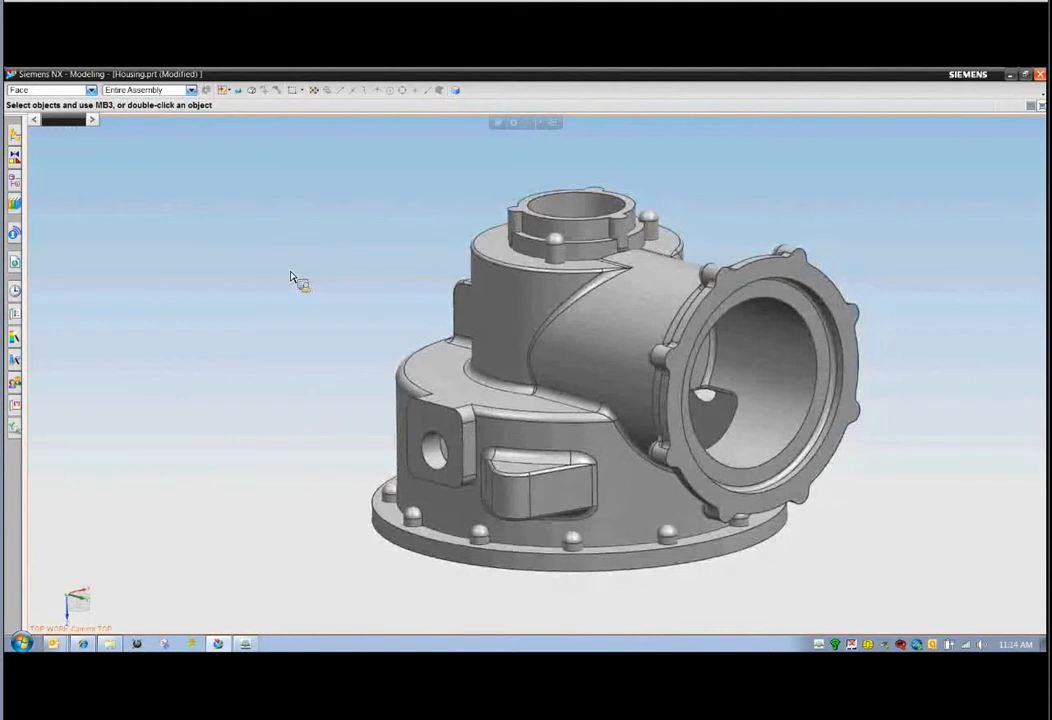
right_click(292, 278)
right_click_drag(250, 271, 294, 214, "ctrl+shift")
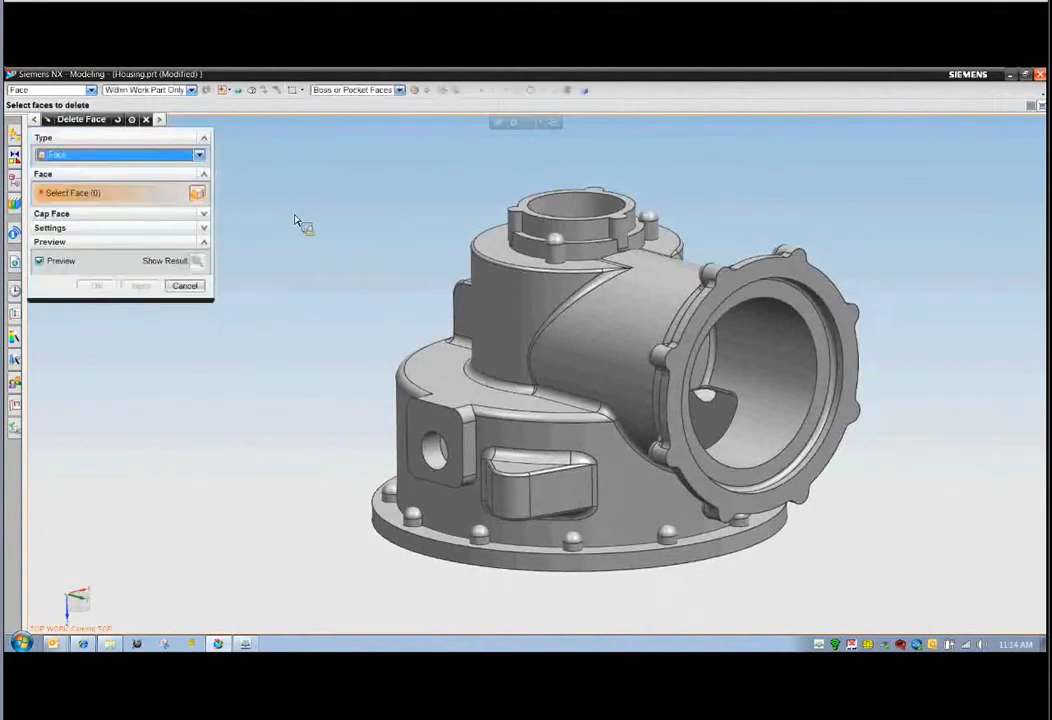
left_click(400, 90)
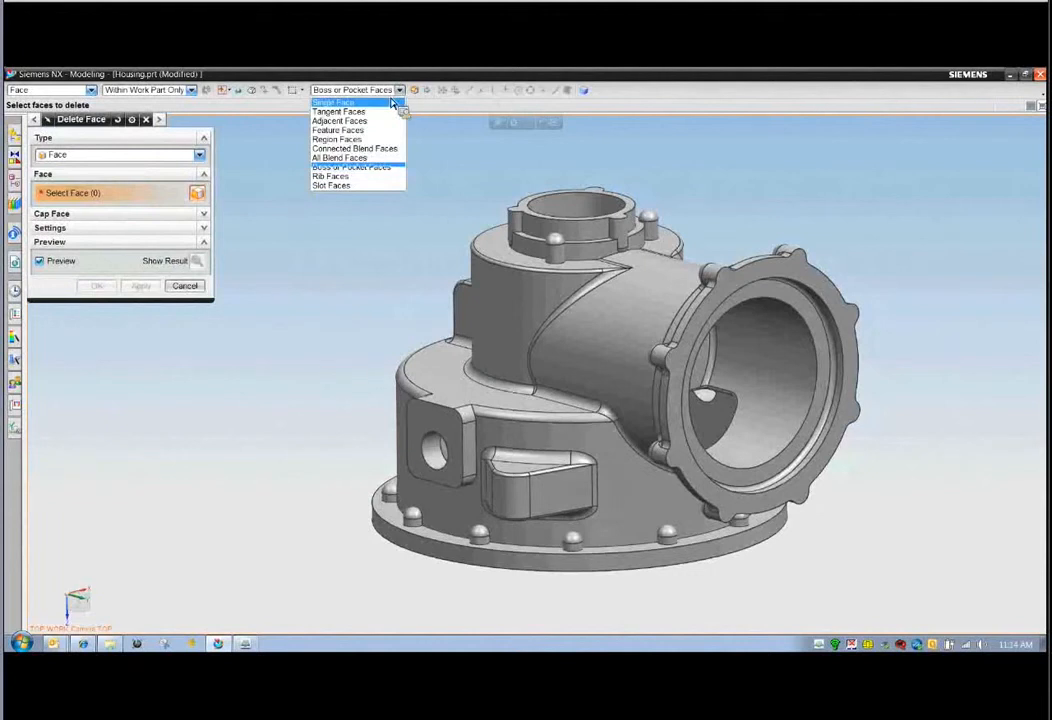
left_click(376, 139)
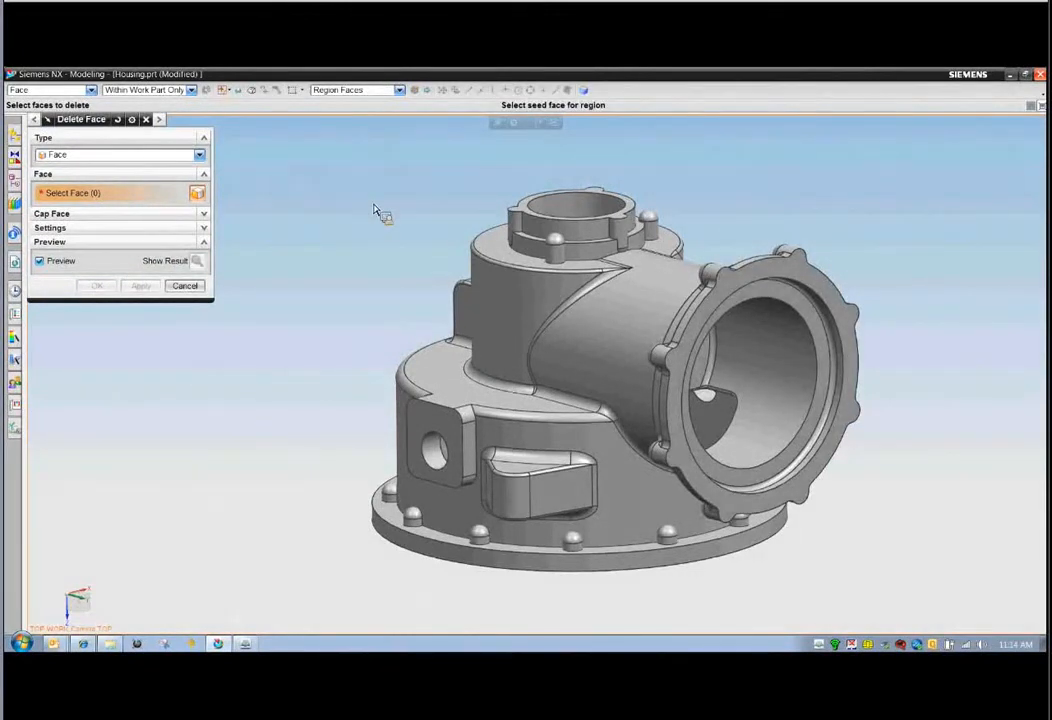
left_click(621, 340)
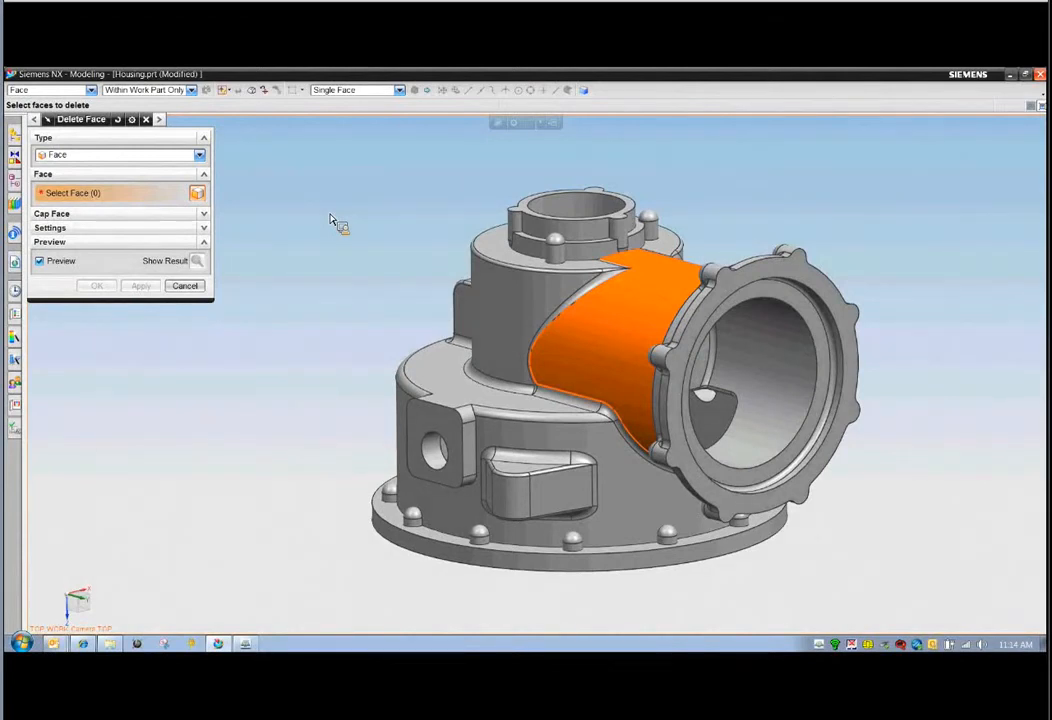
- Choose the top bore, square pad hole, side flange recess and bottom bore faces as region boundaries, and delete the outer region
left_click(570, 207)
left_click(432, 451)
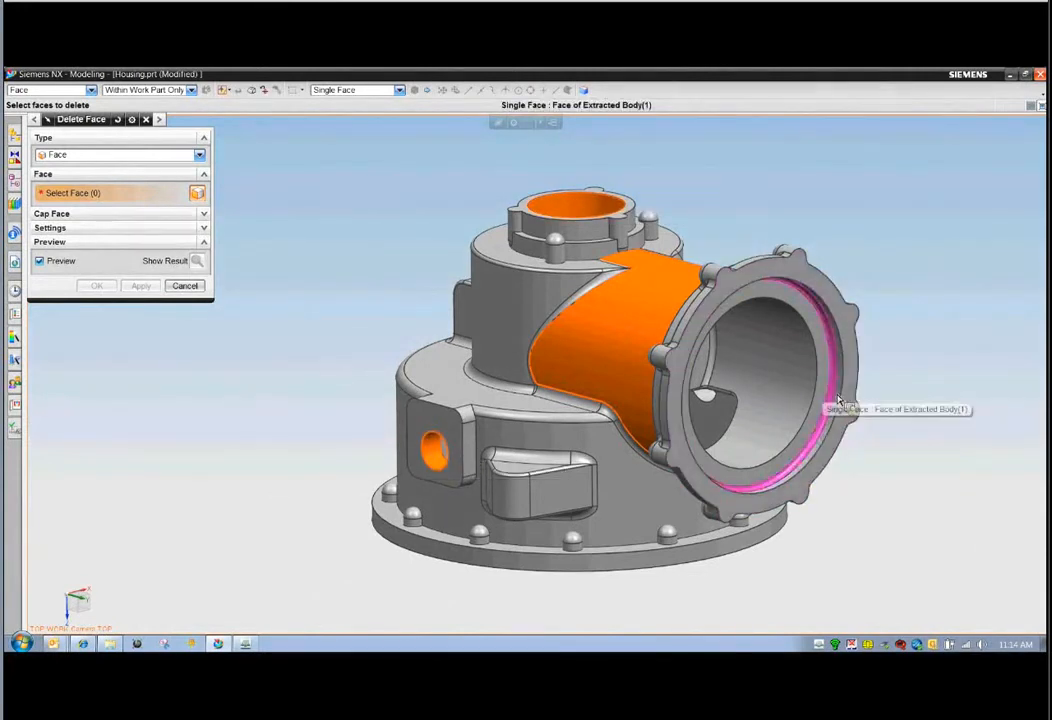
middle_click_drag(923, 404, 890, 400)
middle_click_drag(665, 400, 791, 439)
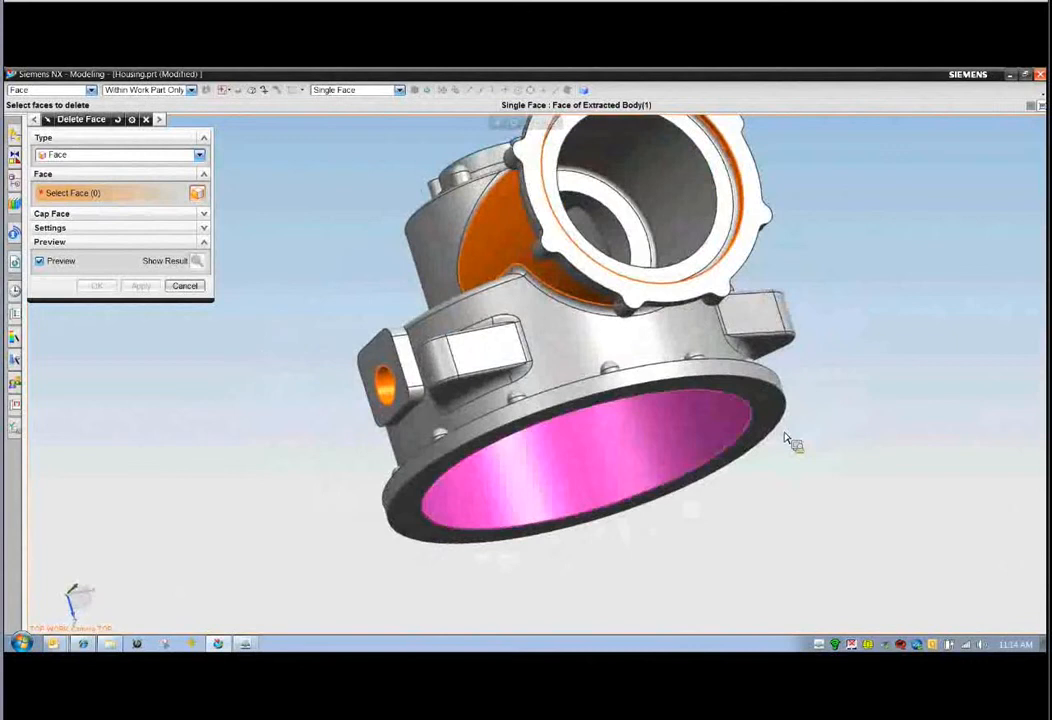
mouse_move(911, 352)
middle_mouse_down()
mouse_move(956, 357)
mouse_move(924, 349)
middle_mouse_up()
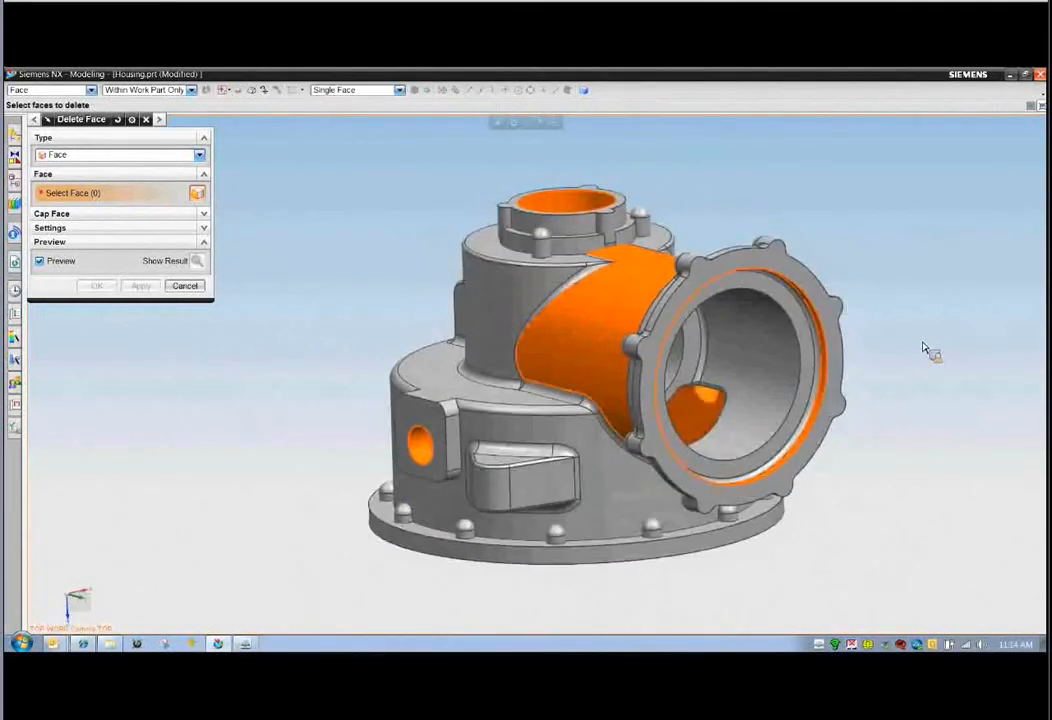
key("ctrl+a")
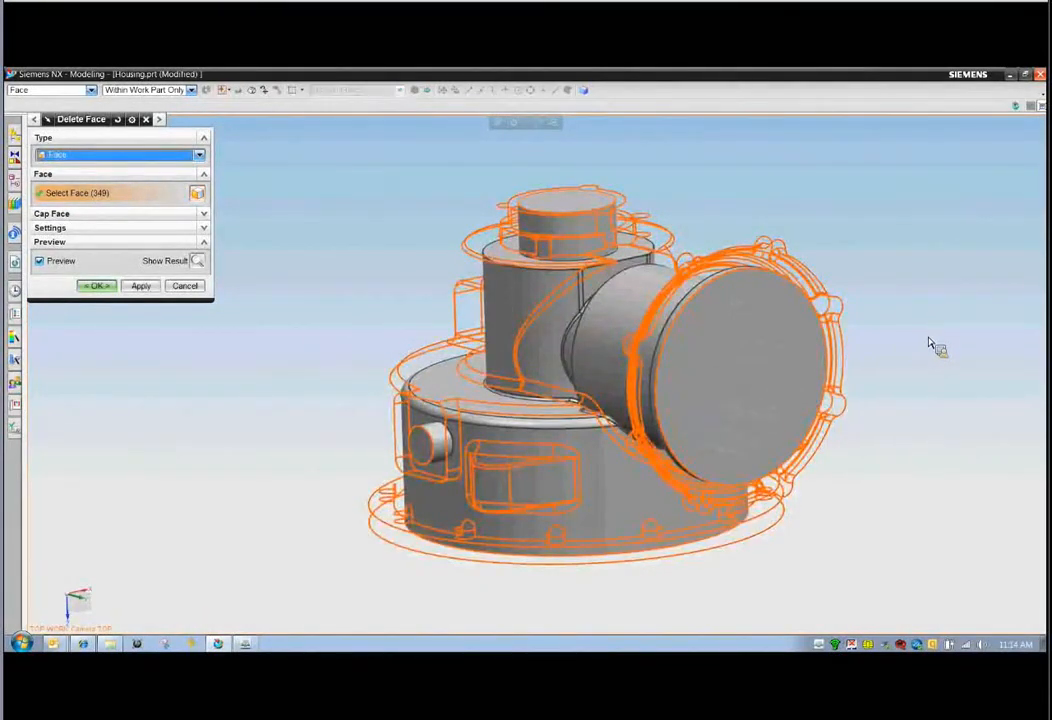
middle_click(930, 345)
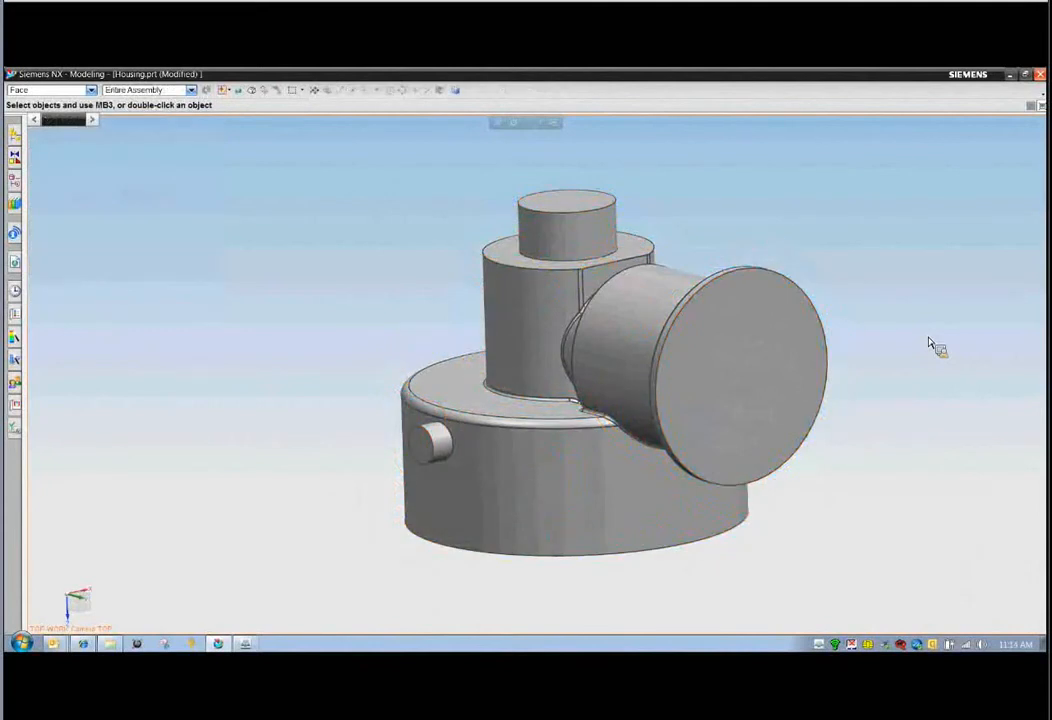
- Change the display color of the remaining internal volume body to Emerald green
middle_click_drag(930, 345, 340, 306)
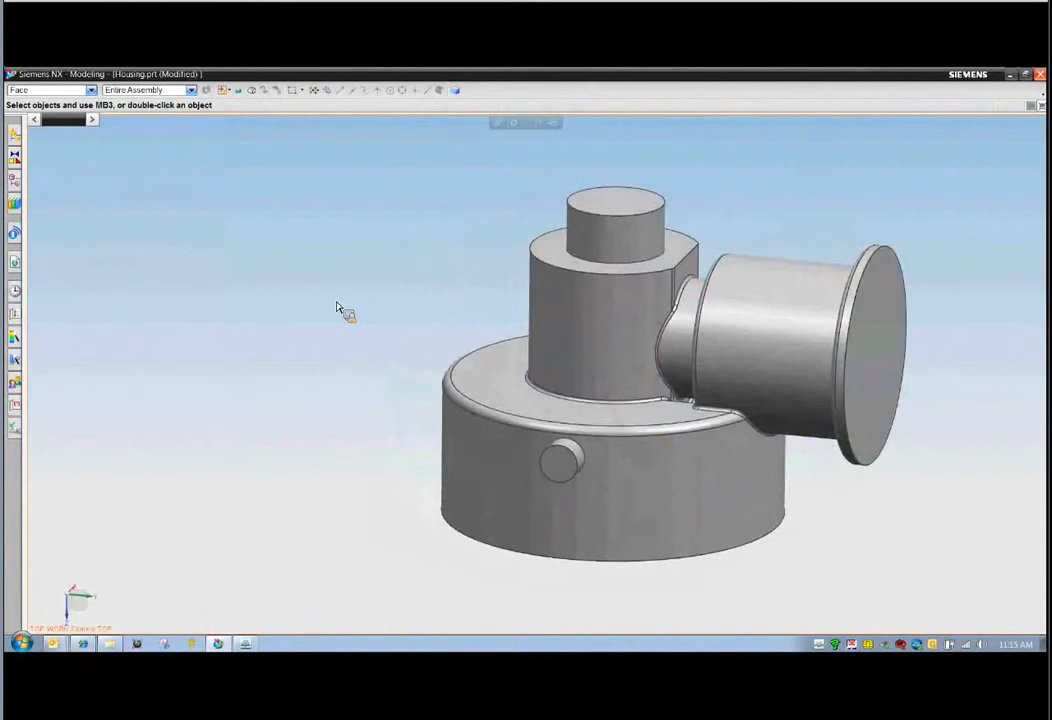
key("ctrl+j")
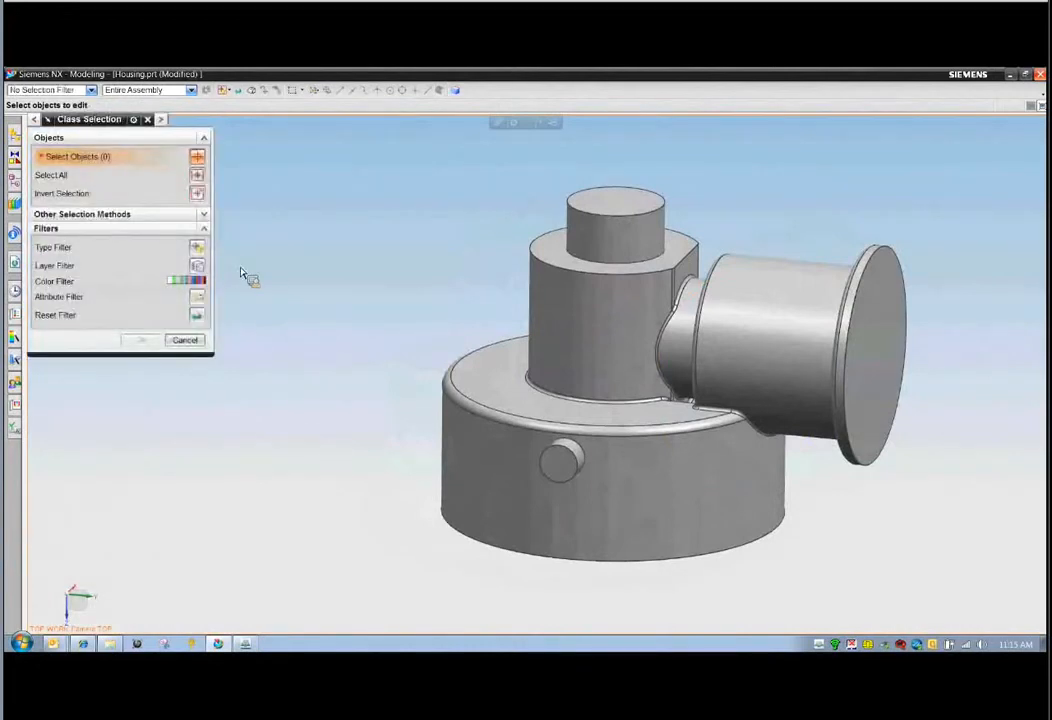
left_click(599, 295)
middle_click(599, 295)
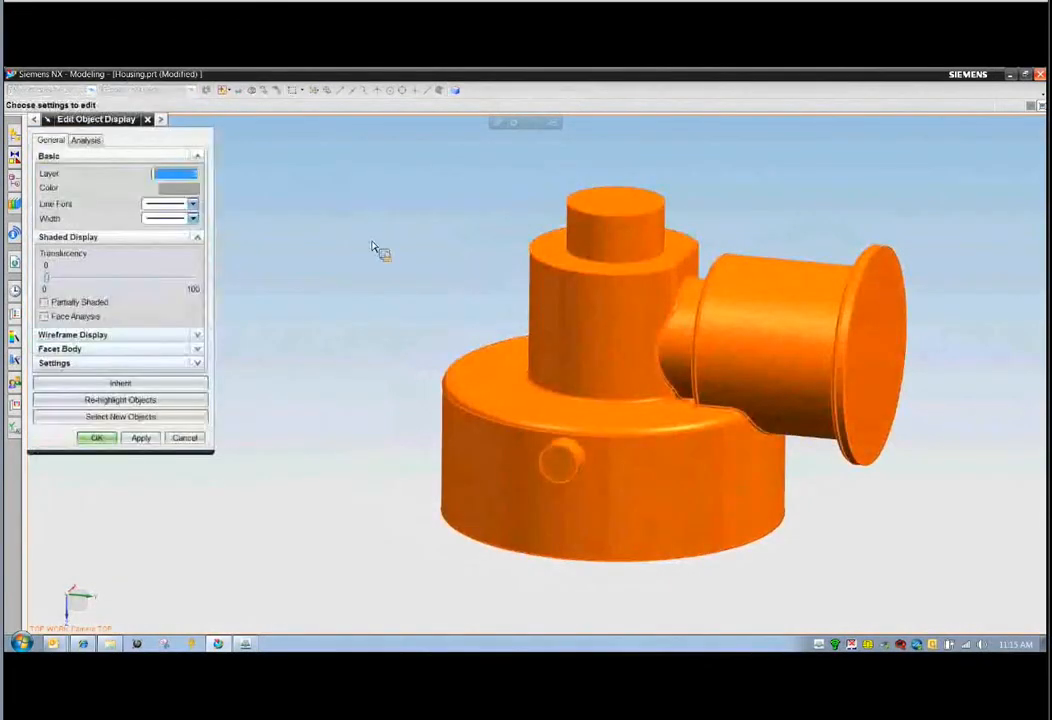
left_click(185, 187)
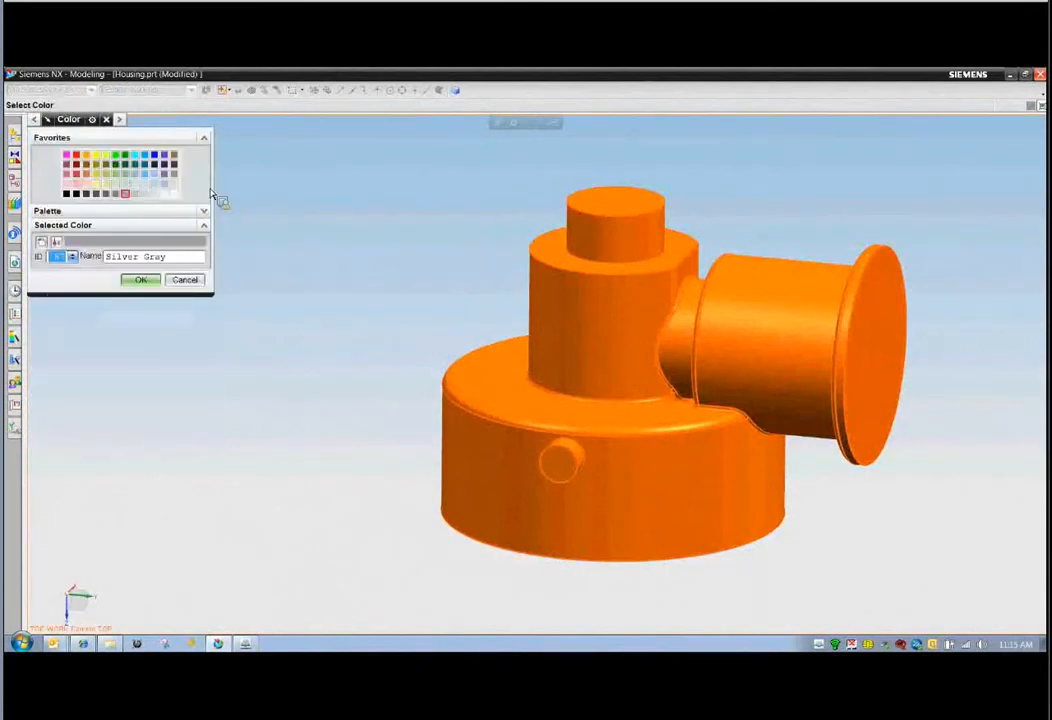
left_click(115, 156)
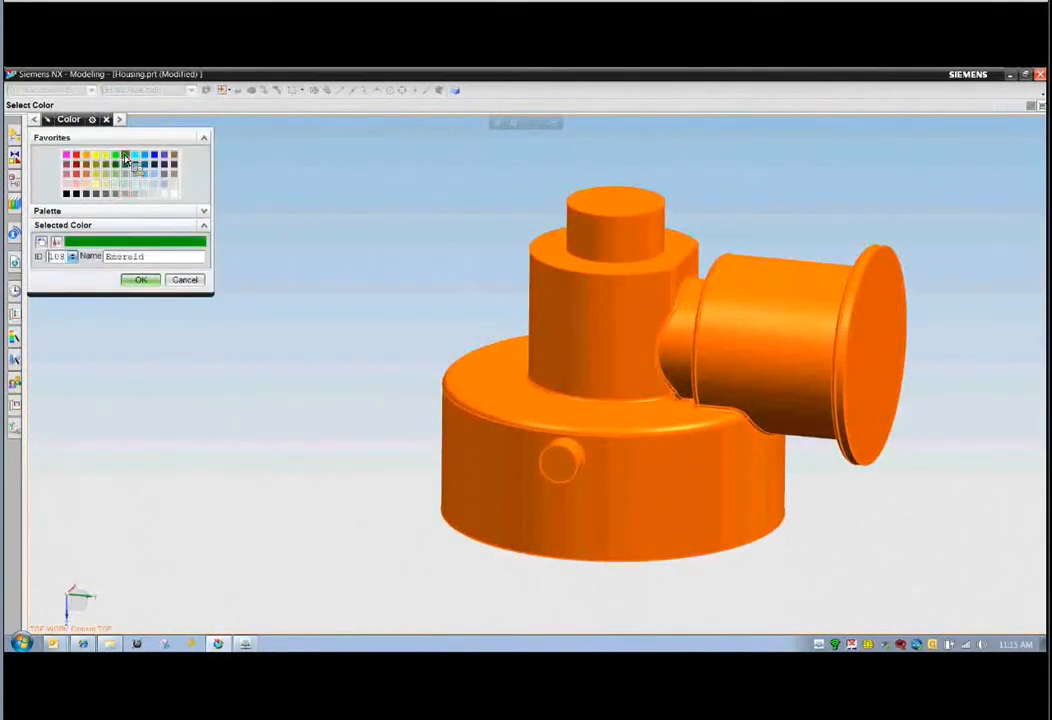
middle_click(247, 277)
middle_click(363, 264)
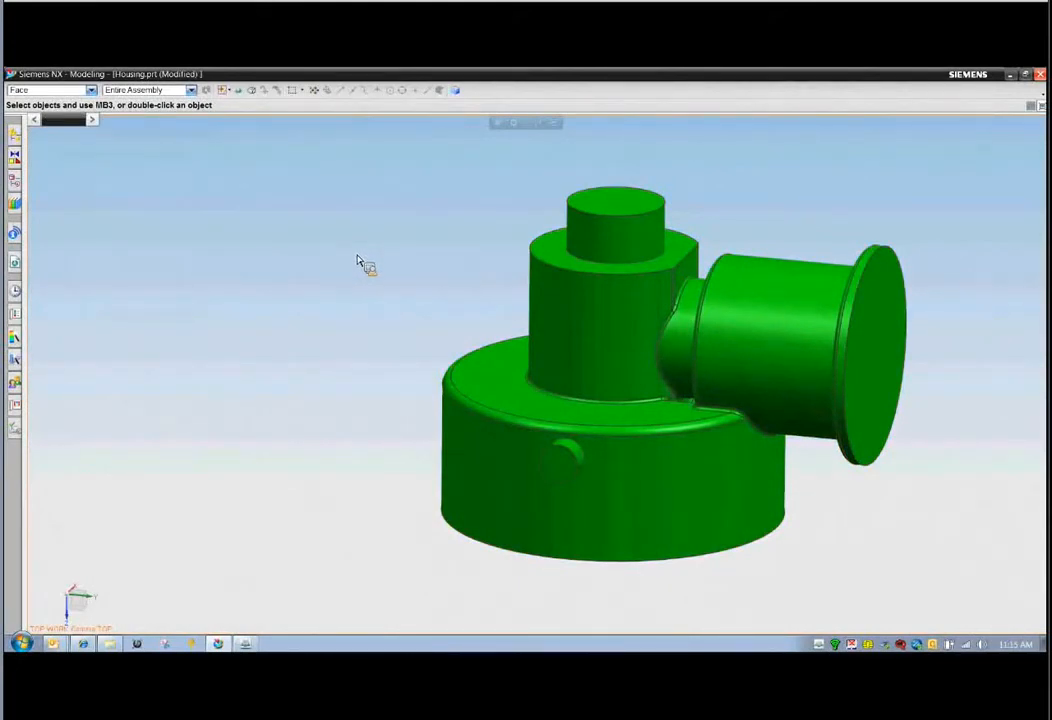
- Turn on layer 1 in the layer settings to show the original housing together with the green internal volume
mouse_move(394, 272)
middle_mouse_down()
mouse_move(390, 289)
mouse_move(382, 284)
middle_mouse_up()
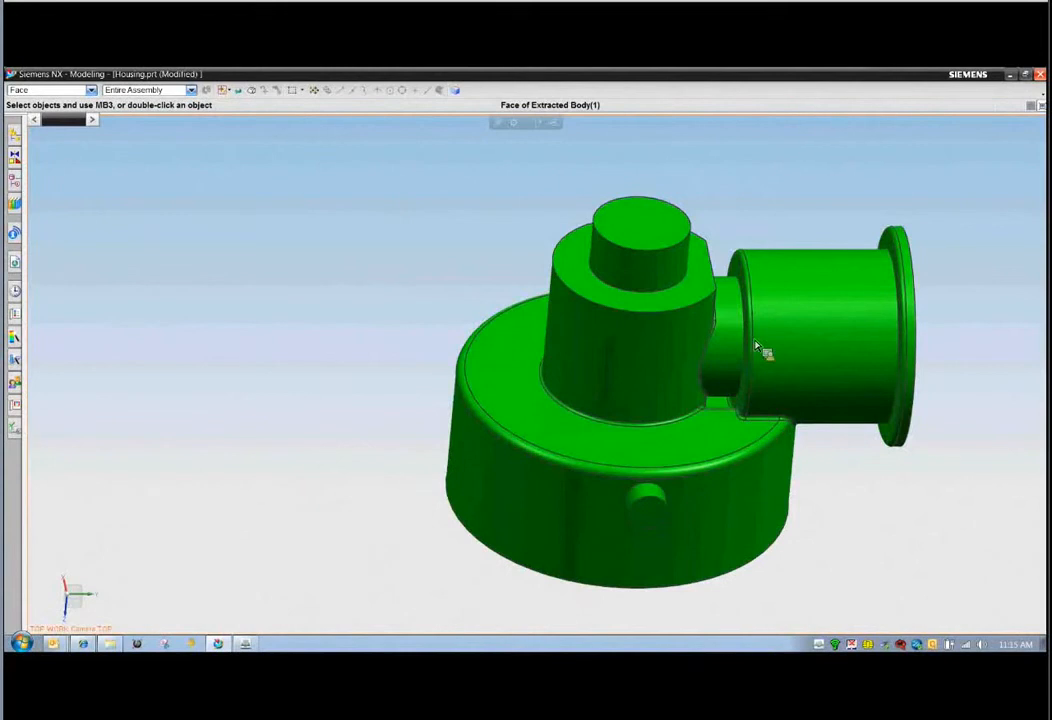
middle_click_drag(418, 300, 347, 272)
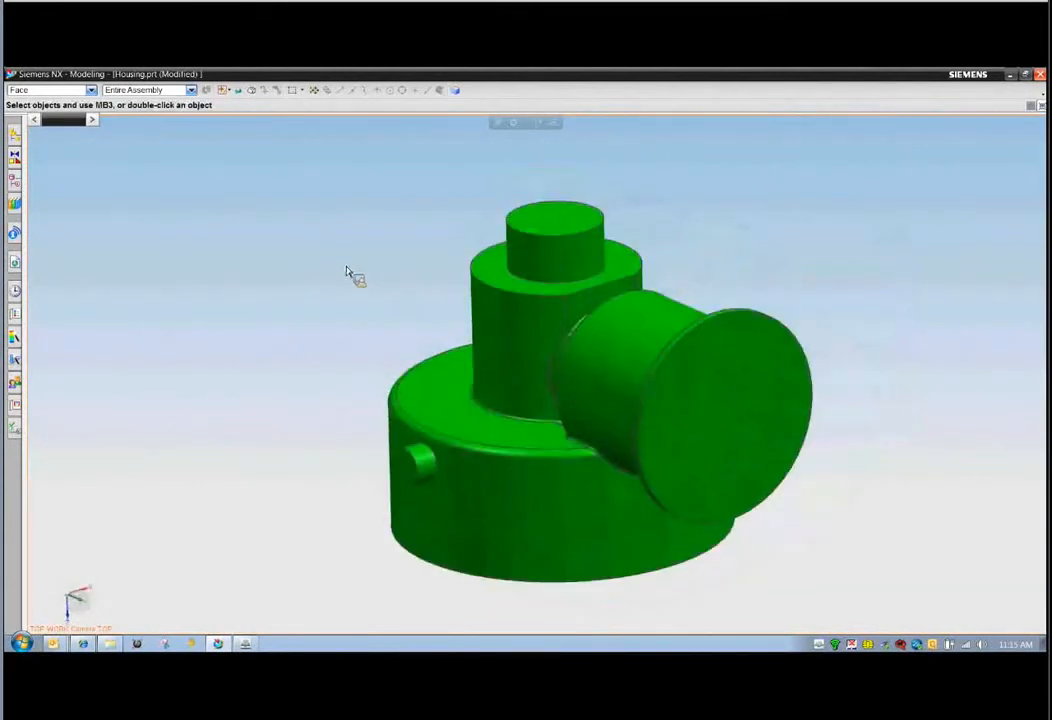
key("ctrl+l")
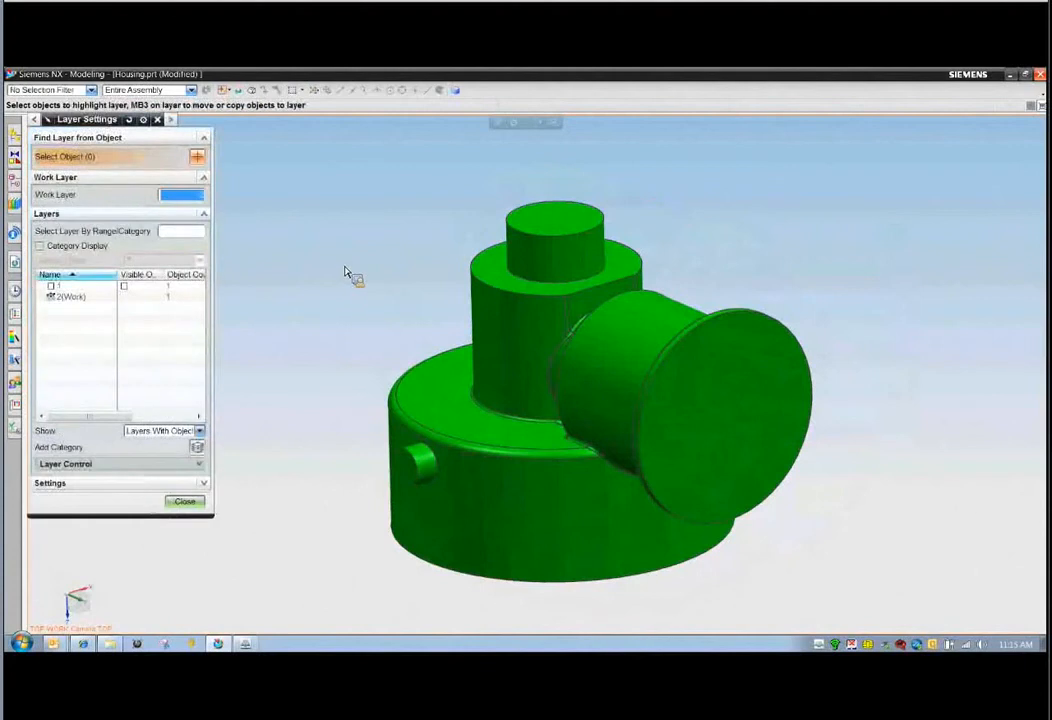
left_click(51, 287)
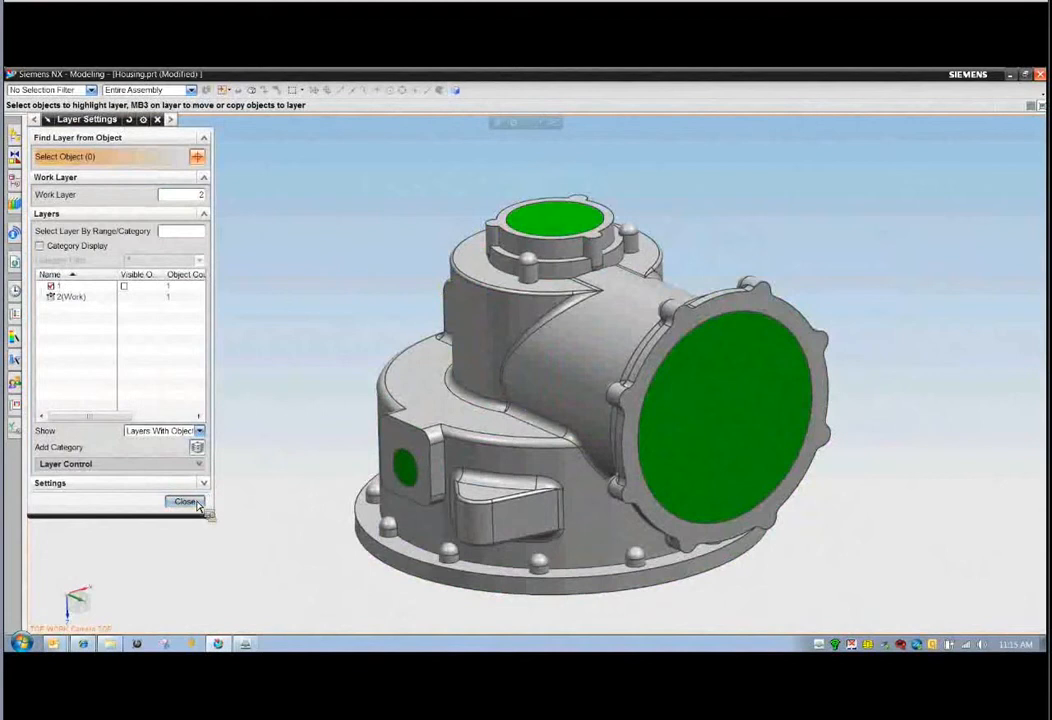
middle_click(294, 343)
middle_click_drag(294, 343, 317, 323)
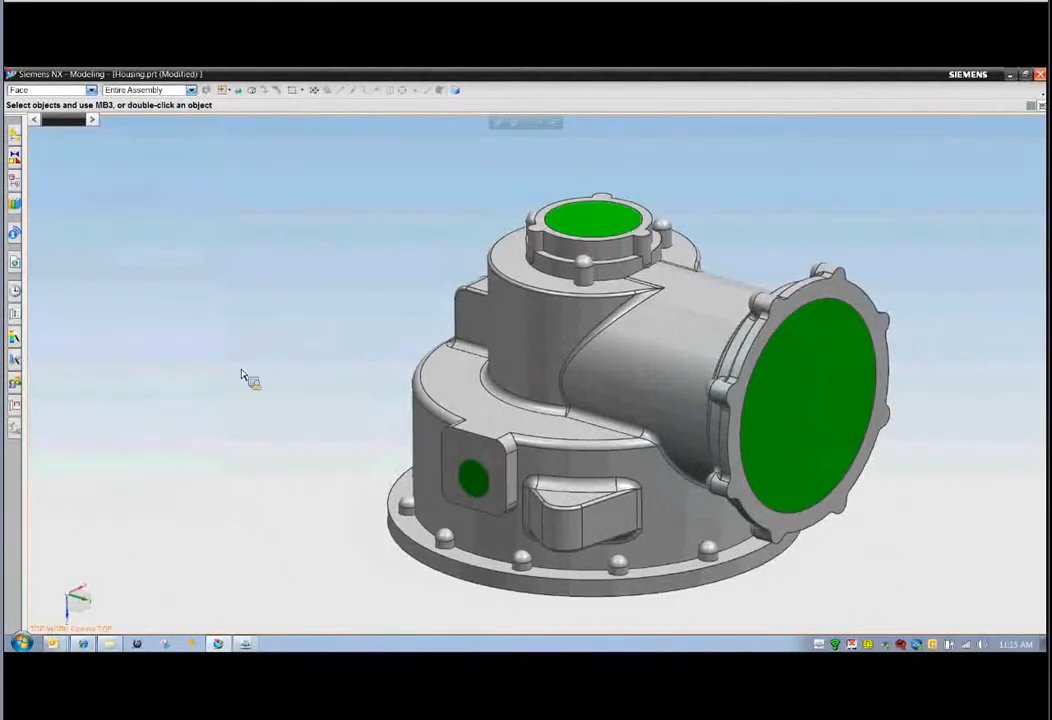
- Make layer 3 the work layer and turn off layer 2 to hide the green internal volume
key("alt+l")
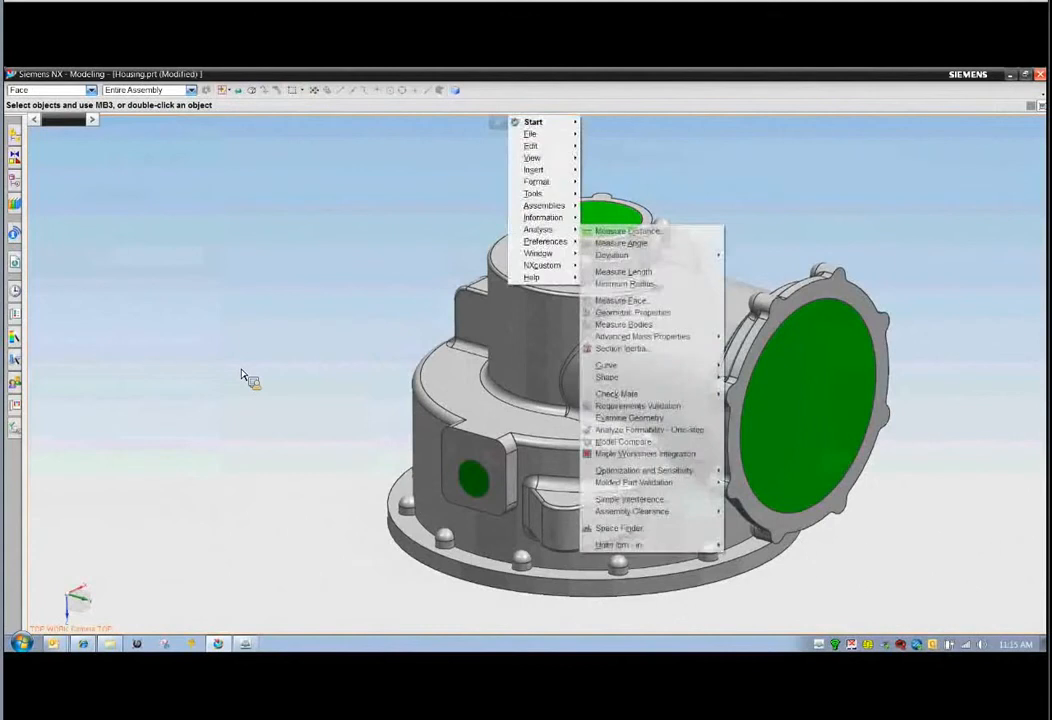
left_click(241, 375)
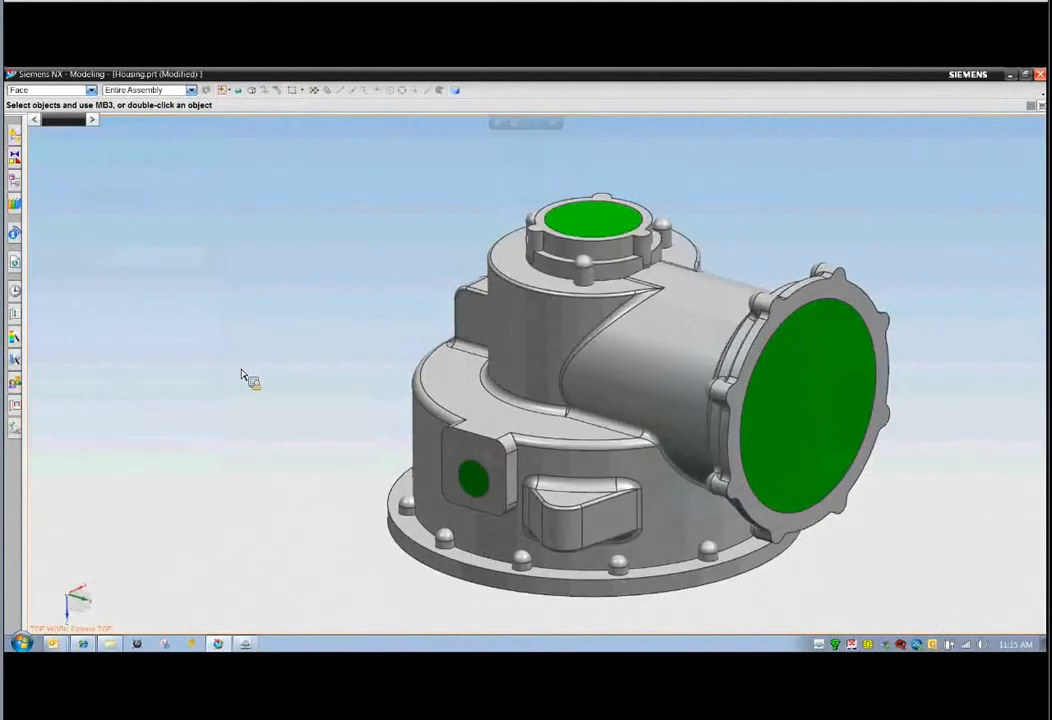
key("ctrl+l")
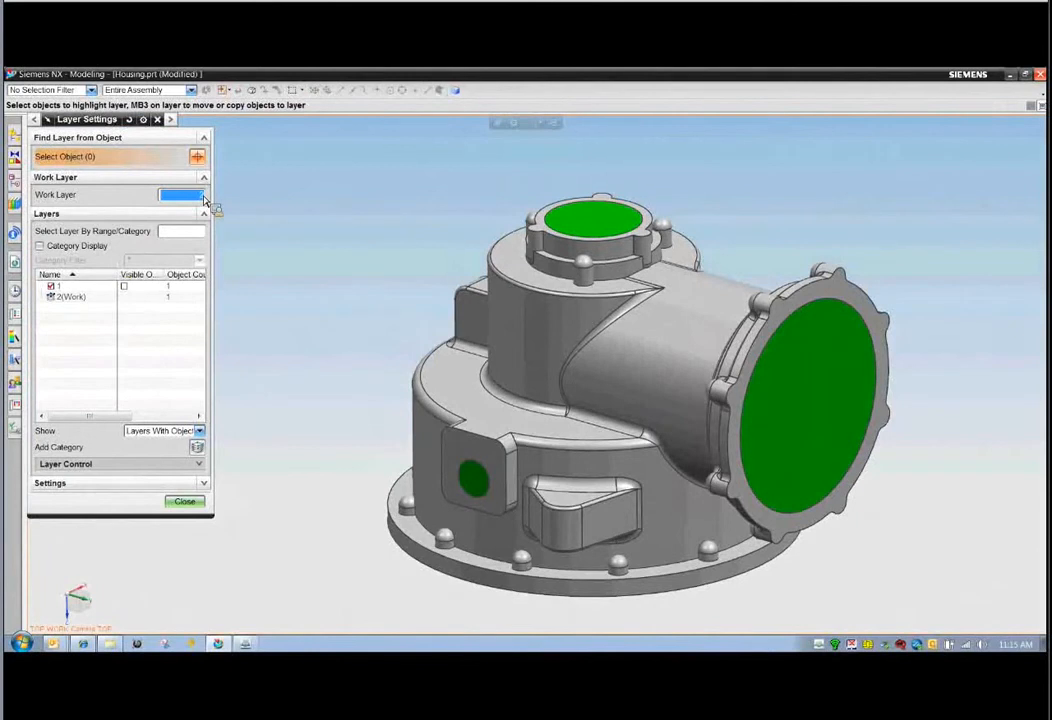
type("3")
key("Return")
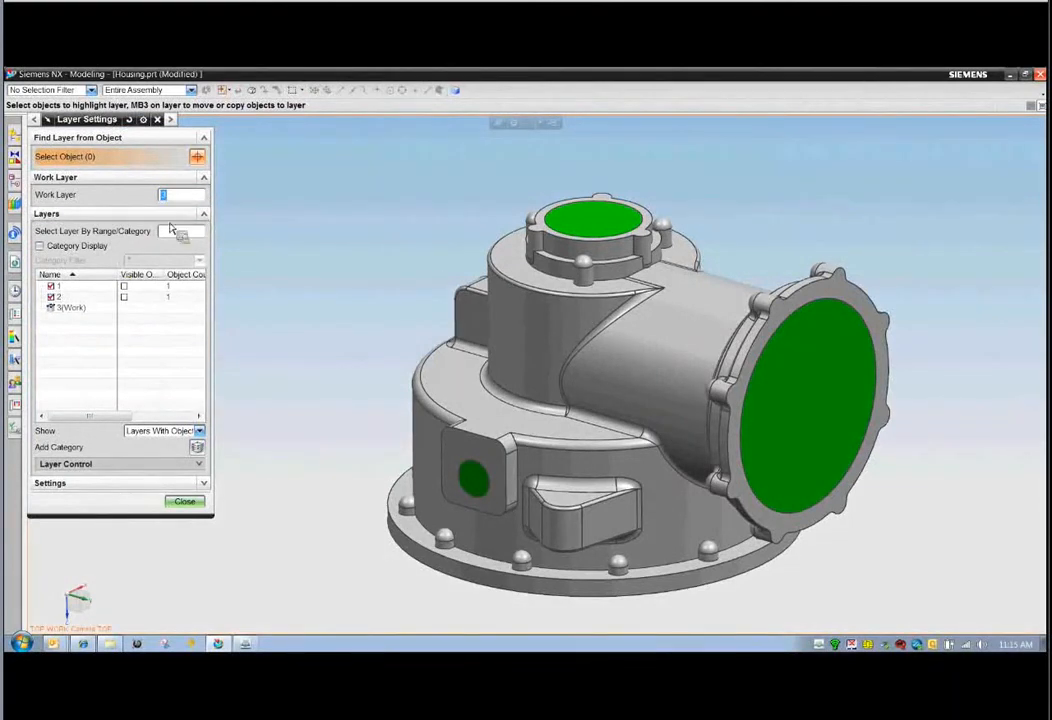
left_click(51, 297)
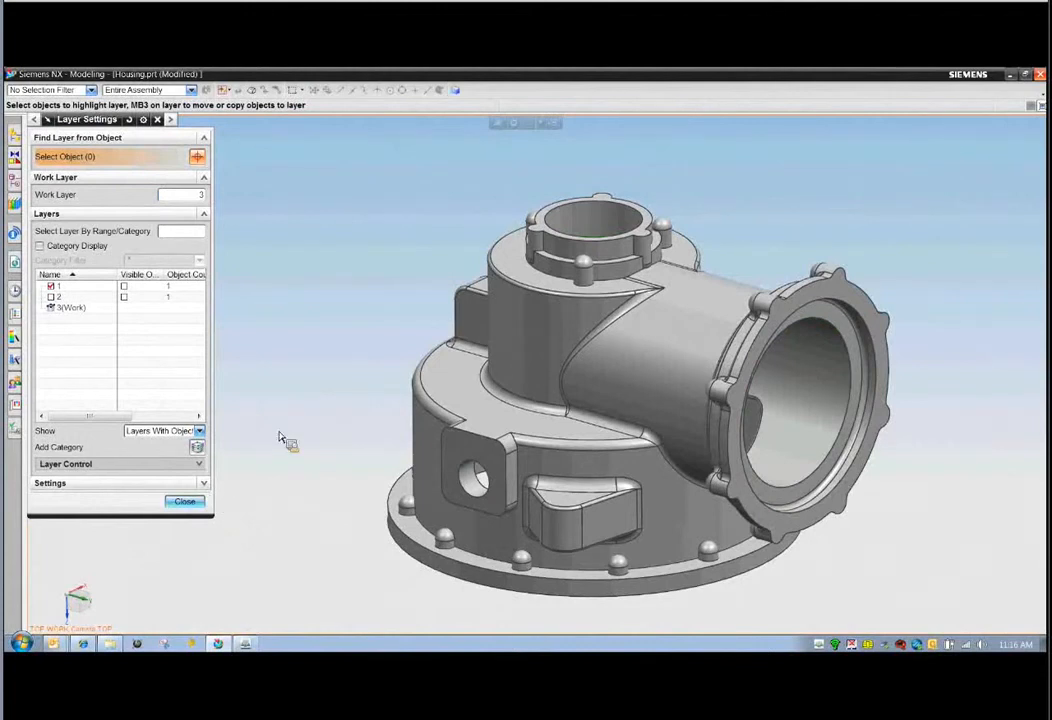
left_click(185, 501)
- Resize the blend at the inner end of the side tube's bore to a 0.4 in radius
right_click(296, 360)
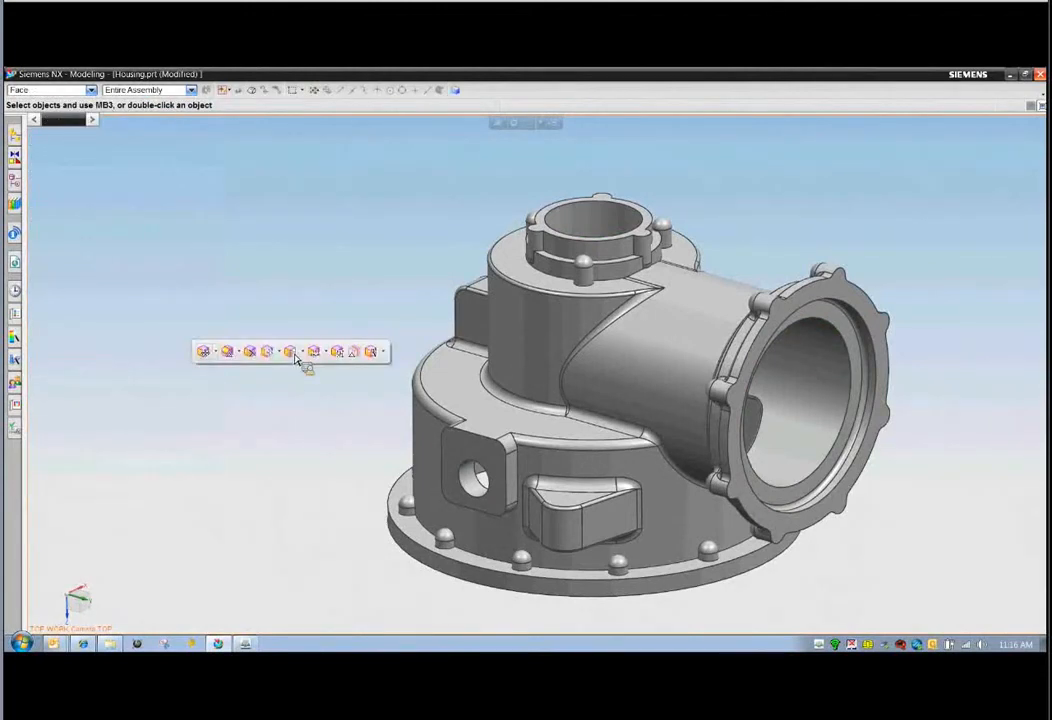
left_click(230, 358)
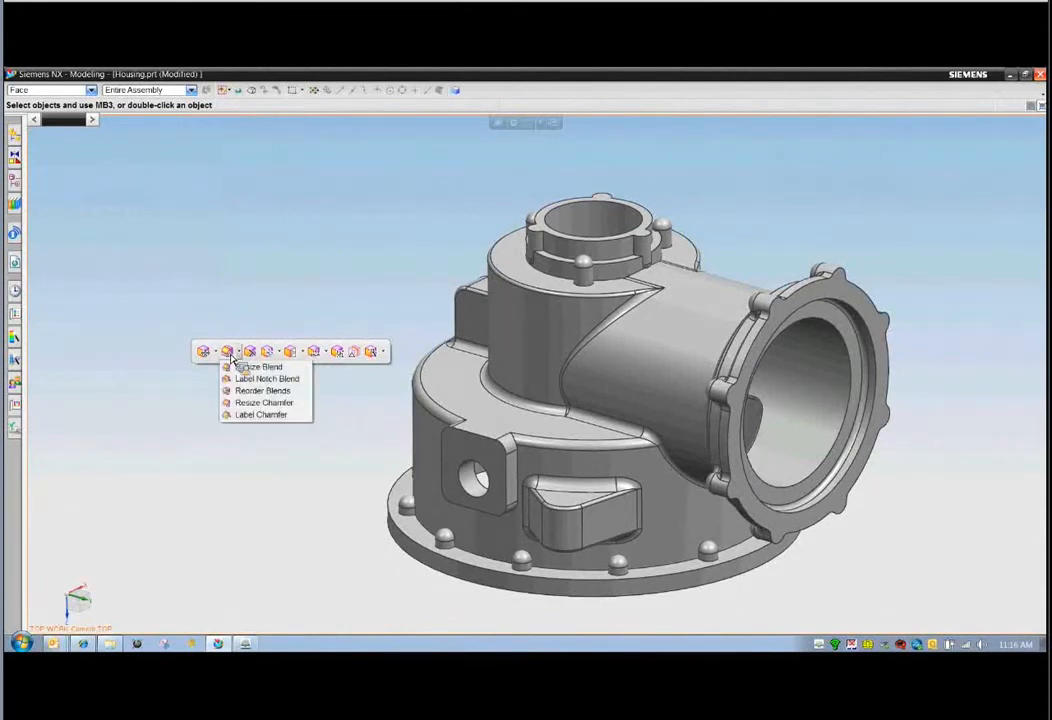
left_click(238, 367)
middle_click_drag(232, 357, 600, 360)
left_click(678, 342)
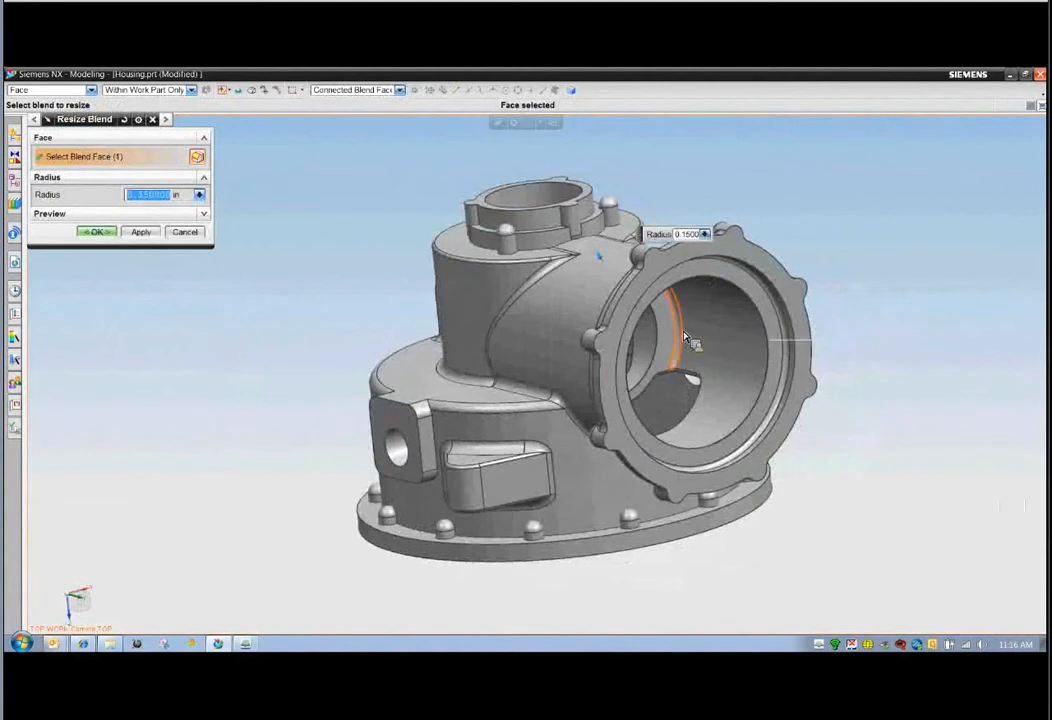
double_click(687, 234)
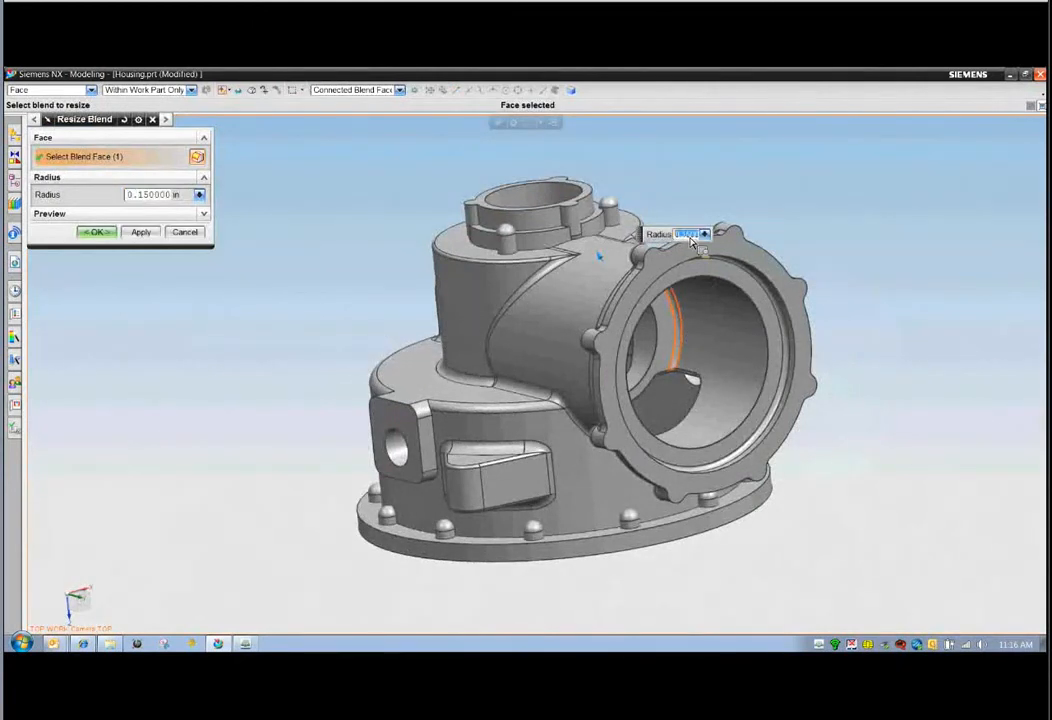
type(".4")
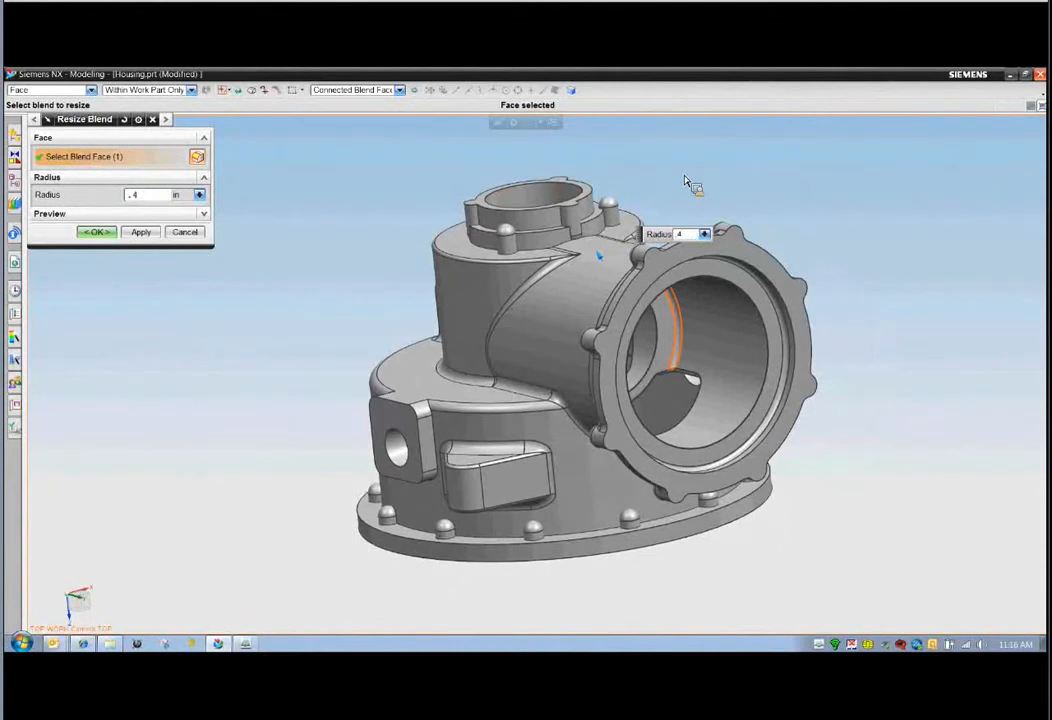
key("Return")
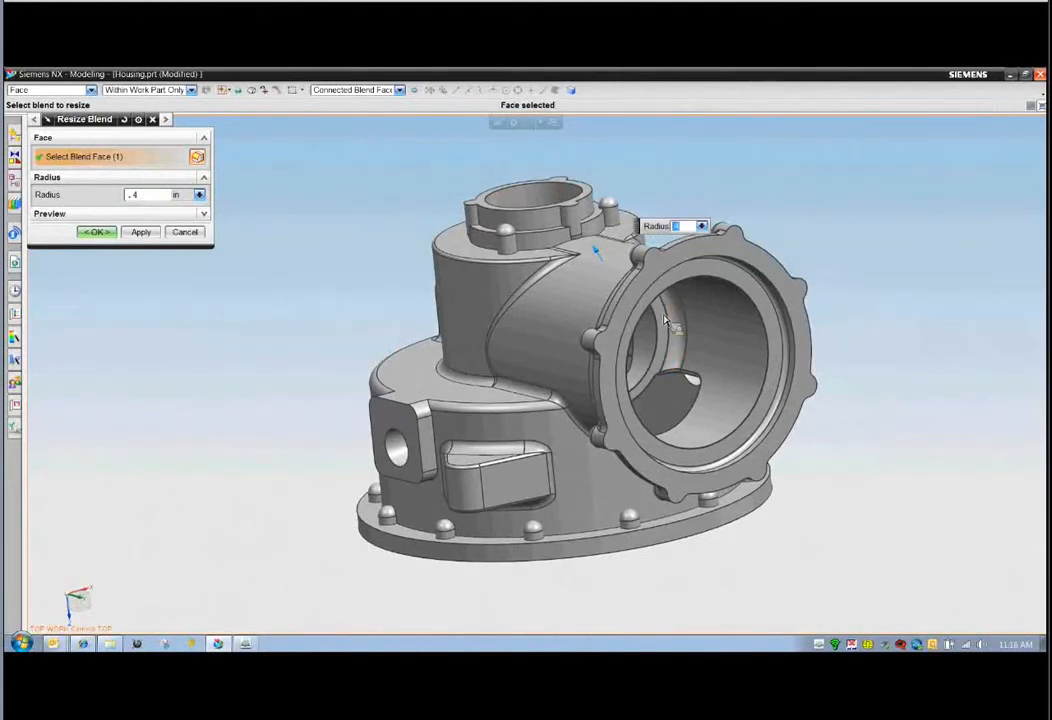
middle_click(305, 257)
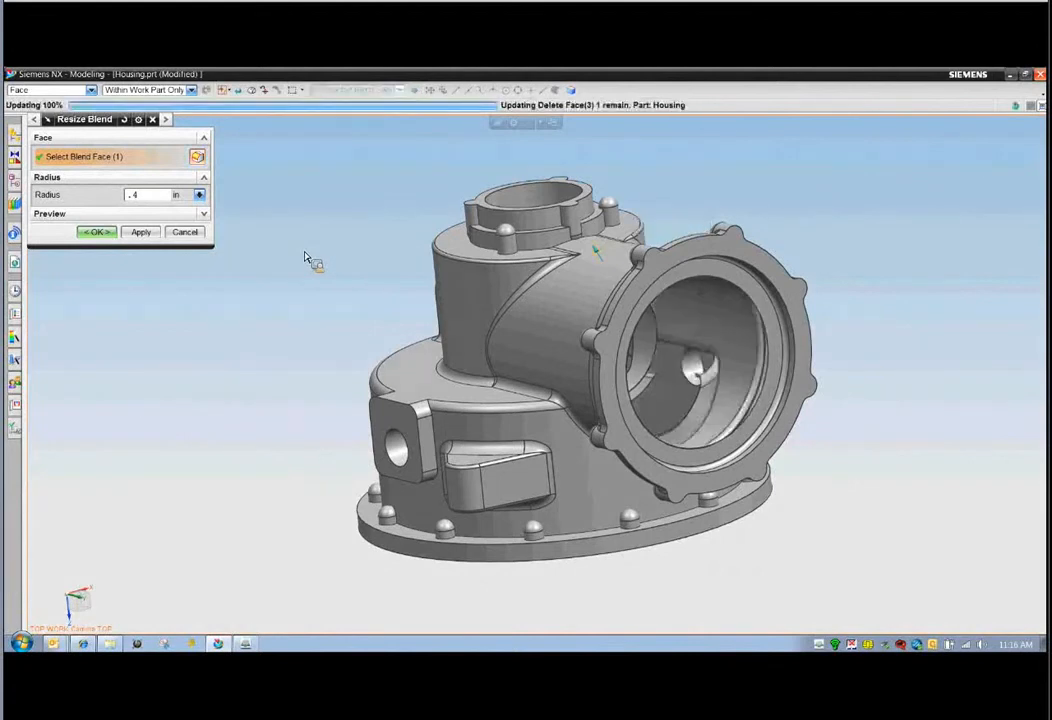
- Move all faces of the side tube's end flange 2 in outward along the tube with Move Face
right_click(305, 257)
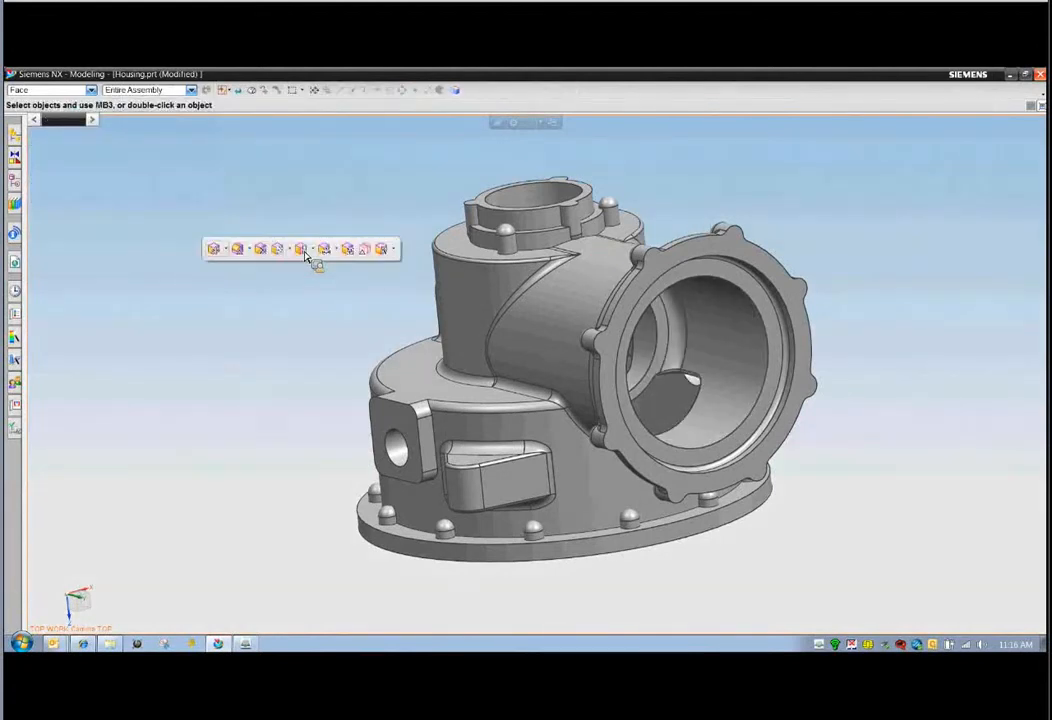
left_click(233, 255)
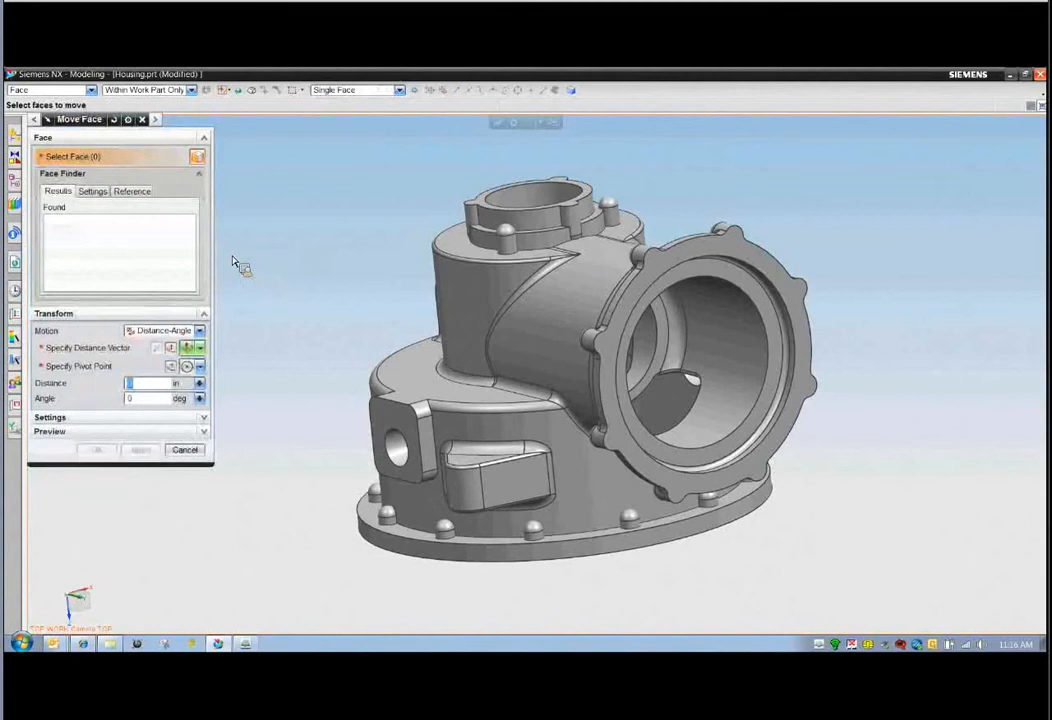
left_click(777, 268)
middle_click_drag(782, 216, 758, 176)
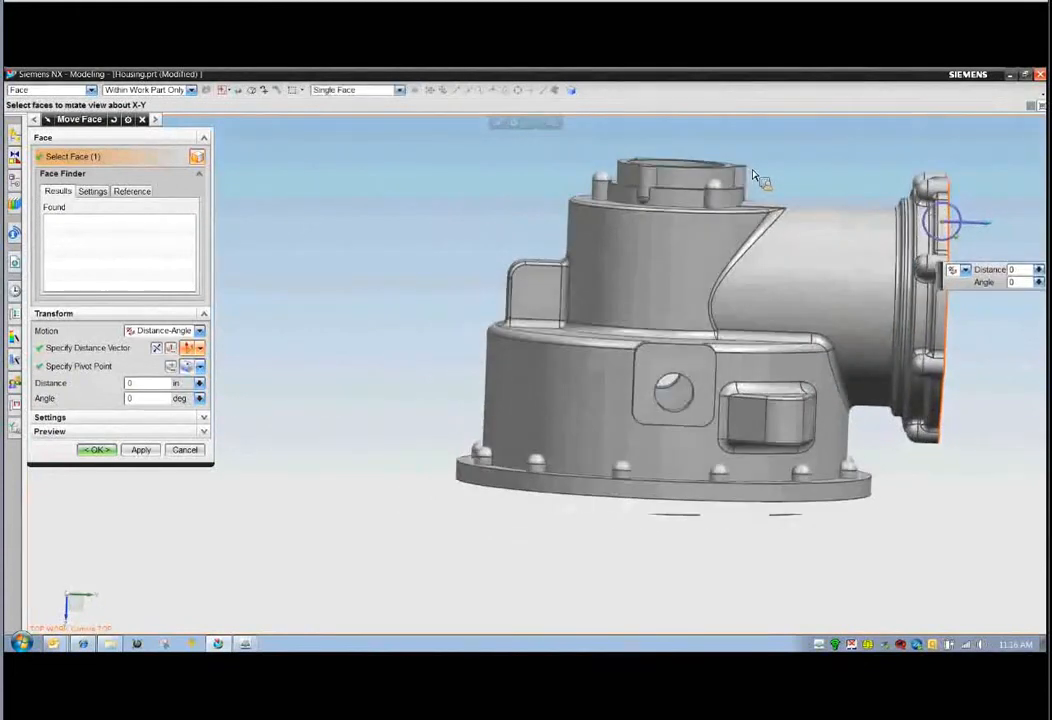
left_click_drag(893, 170, 966, 452)
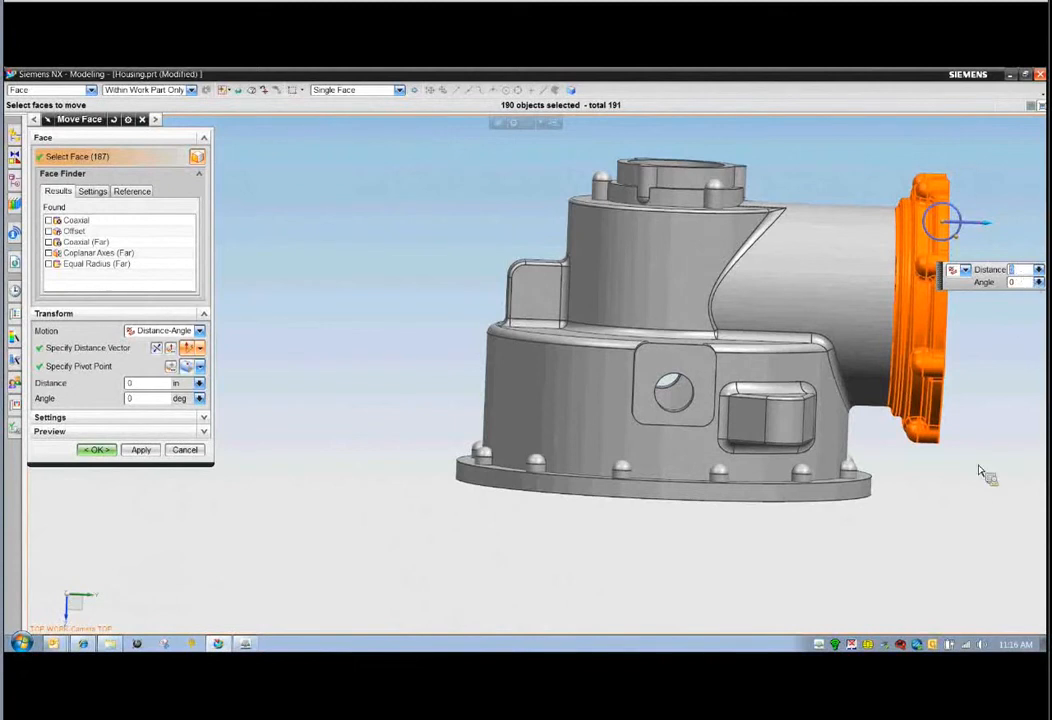
type("2")
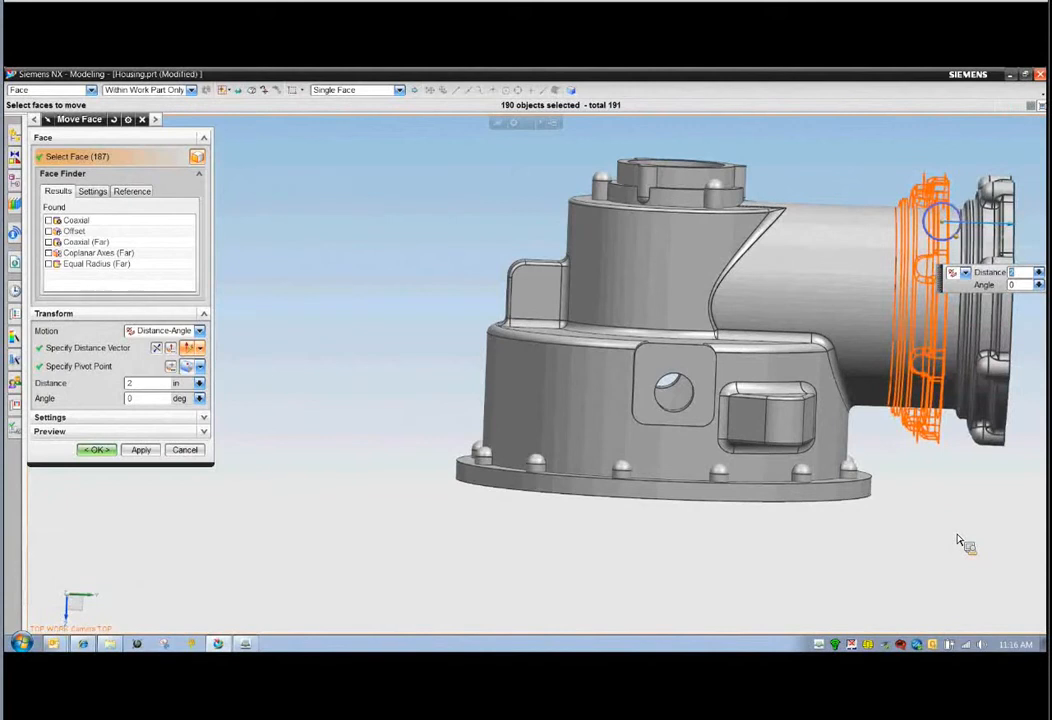
middle_click(957, 540)
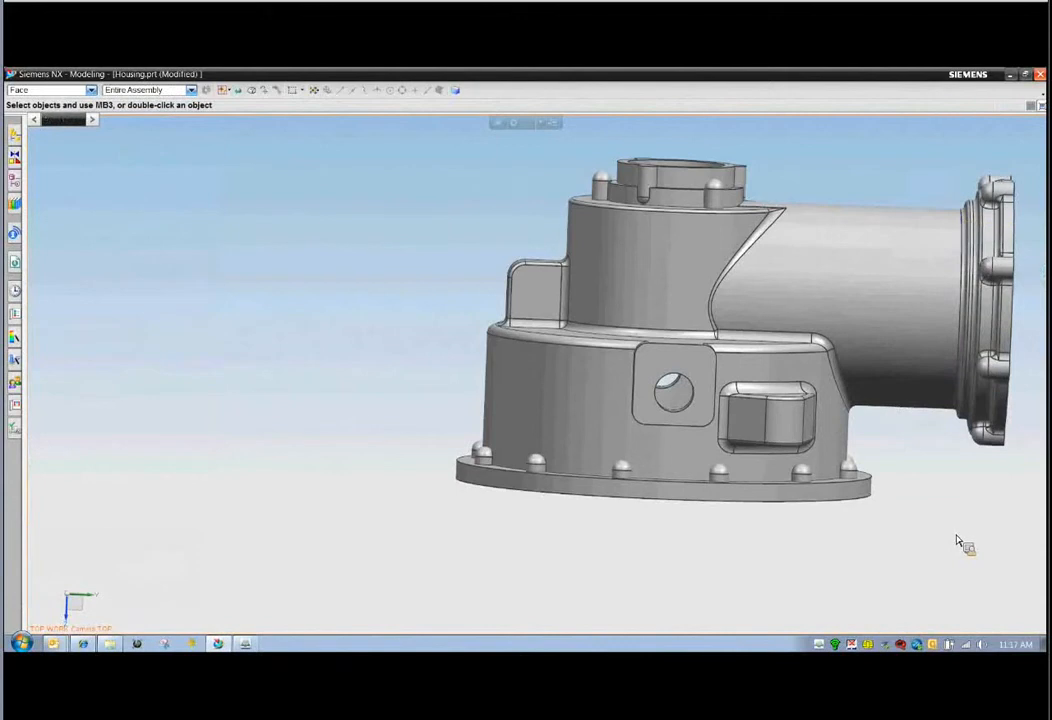
- Turn on layer 2 to show the internal volume in the edited housing, and turn off layer 1 to isolate it
middle_click_drag(852, 580, 825, 588)
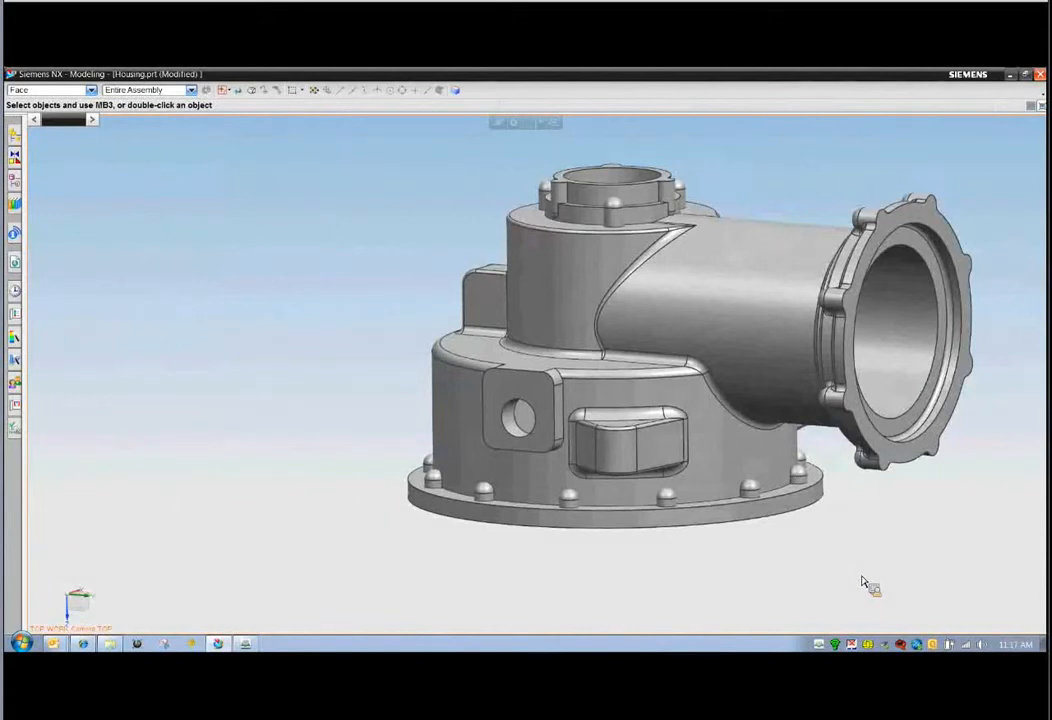
key("ctrl+l")
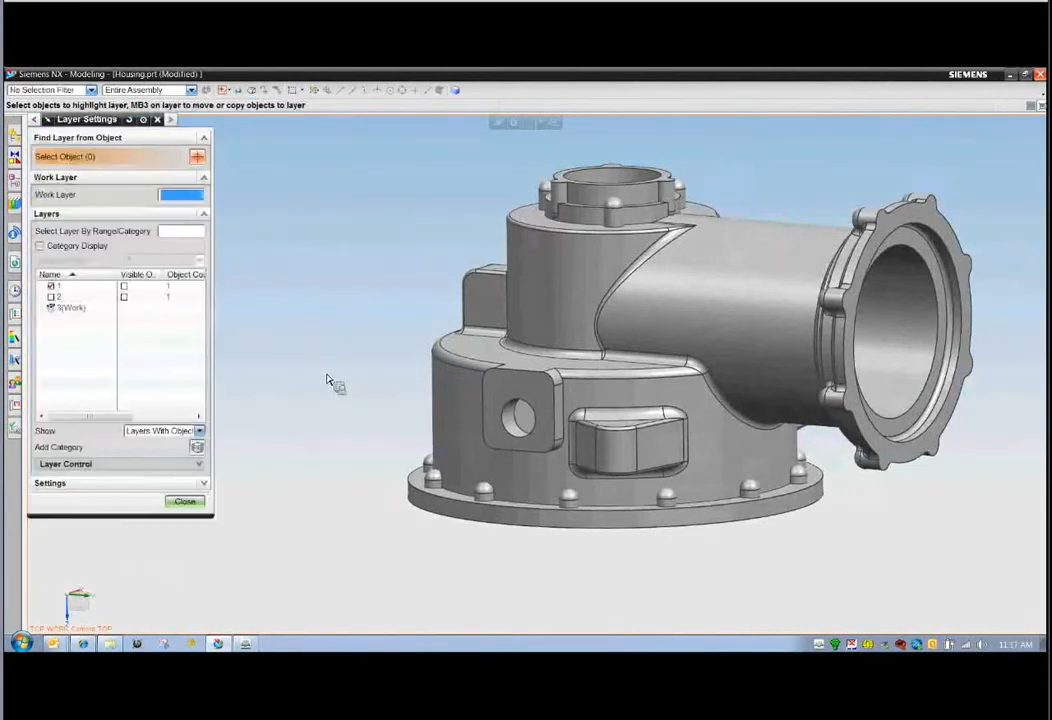
left_click(192, 503)
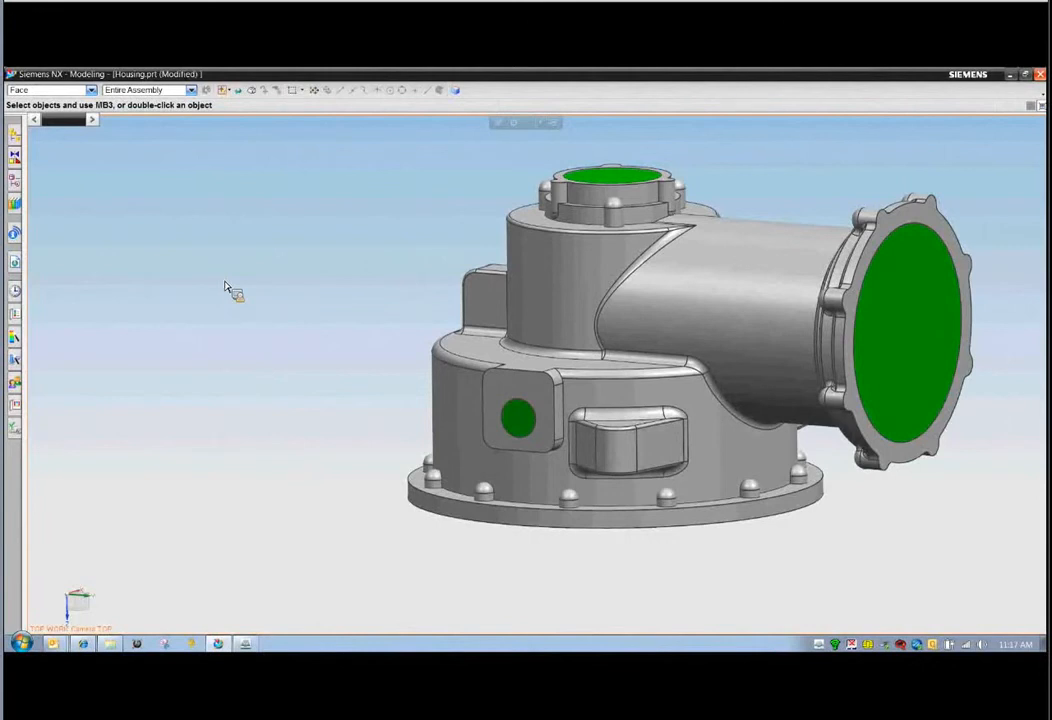
key("ctrl+l")
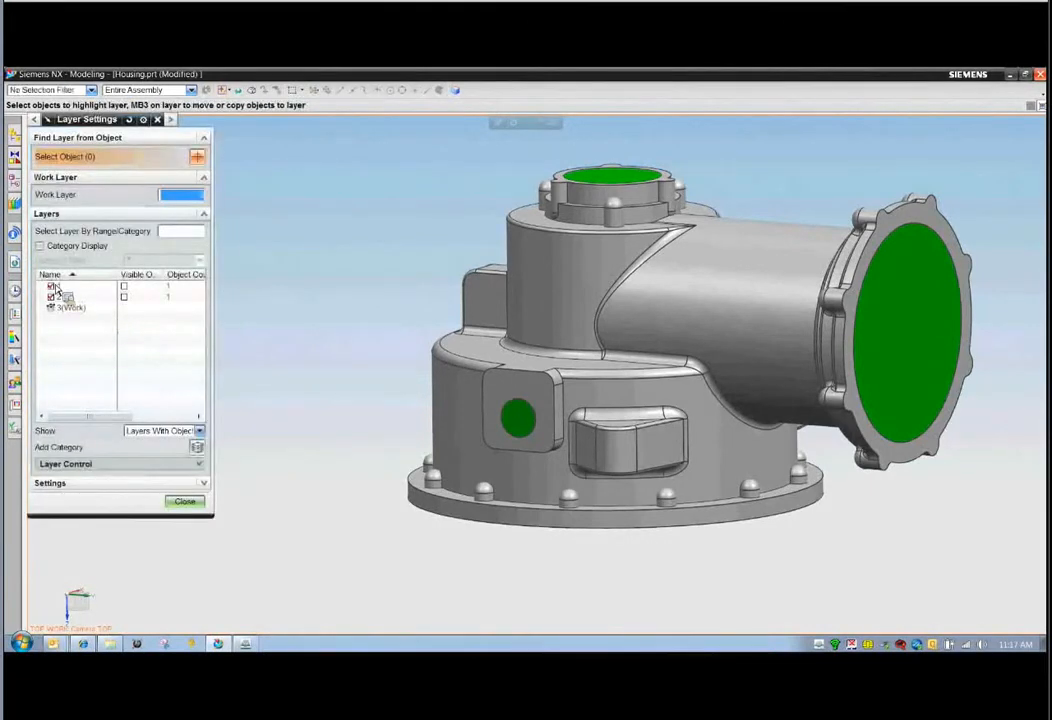
left_click(52, 287)
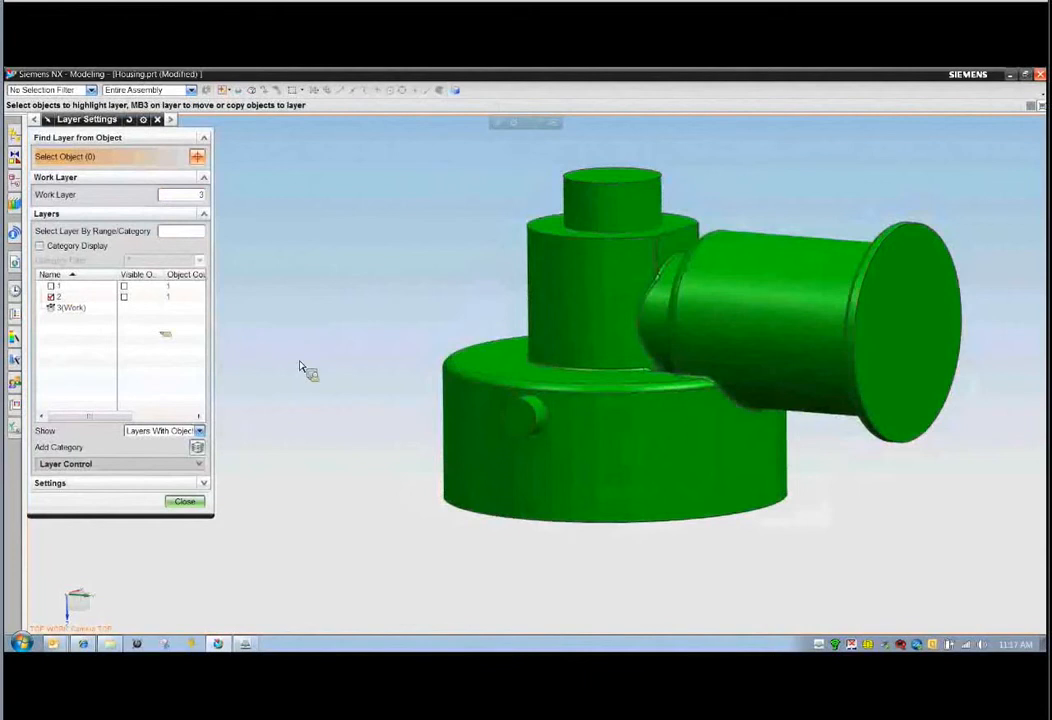
left_click(194, 503)
- Resize the blend around the base of the internal volume's central cylinder to a 0.1 in radius
middle_click_drag(197, 510, 423, 338)
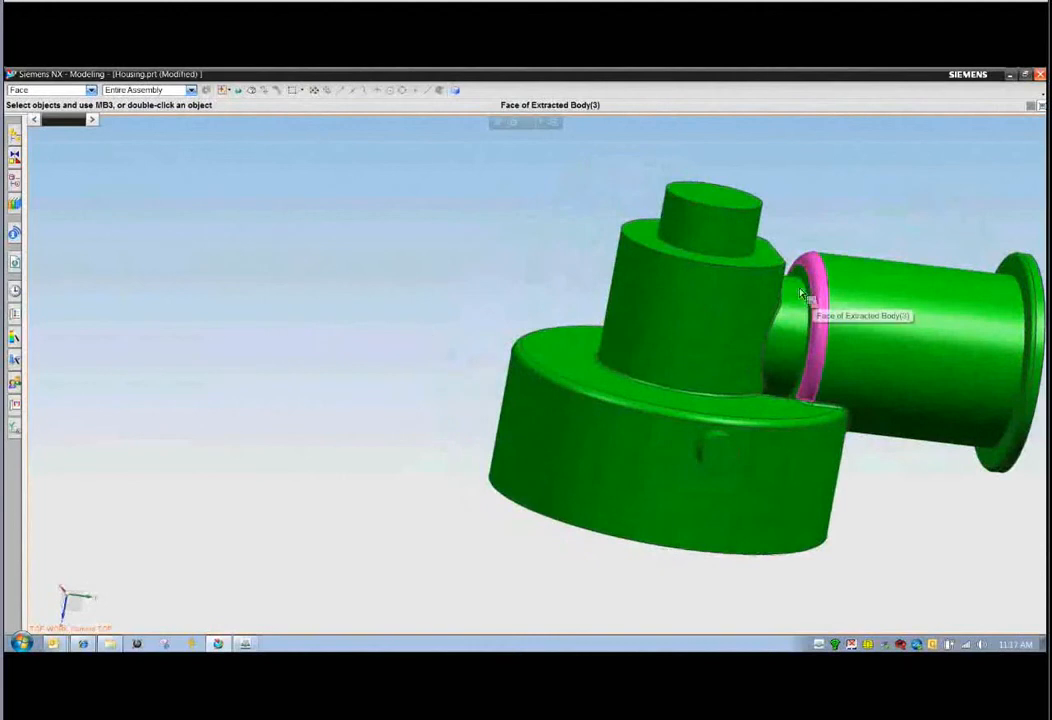
middle_click_drag(479, 296, 412, 294)
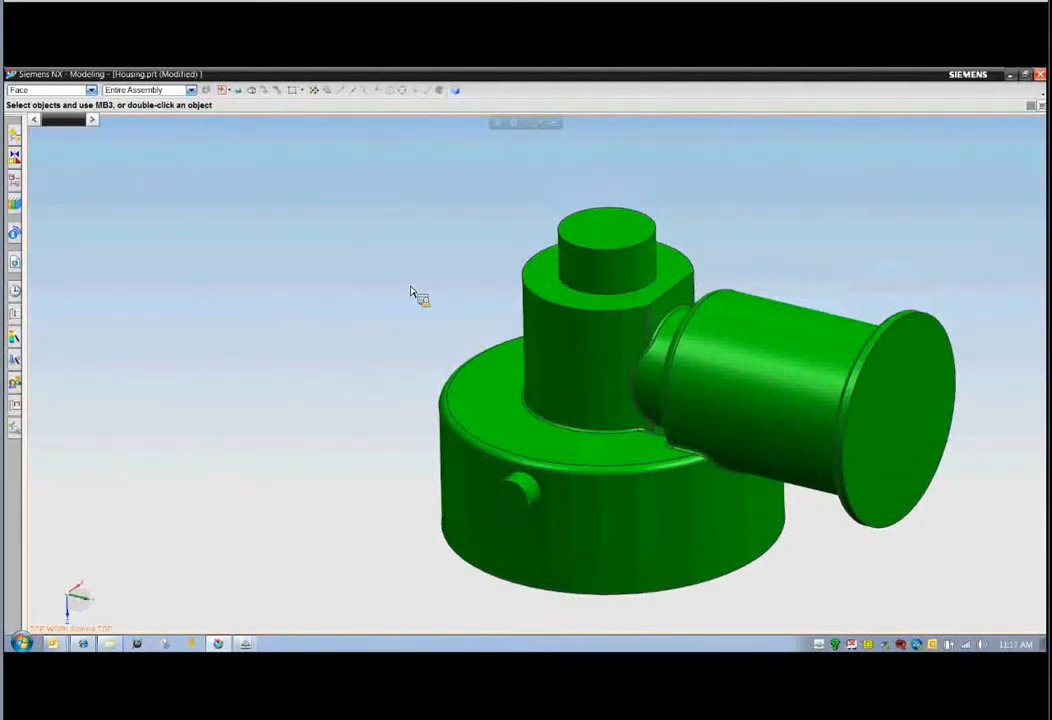
right_click(410, 291)
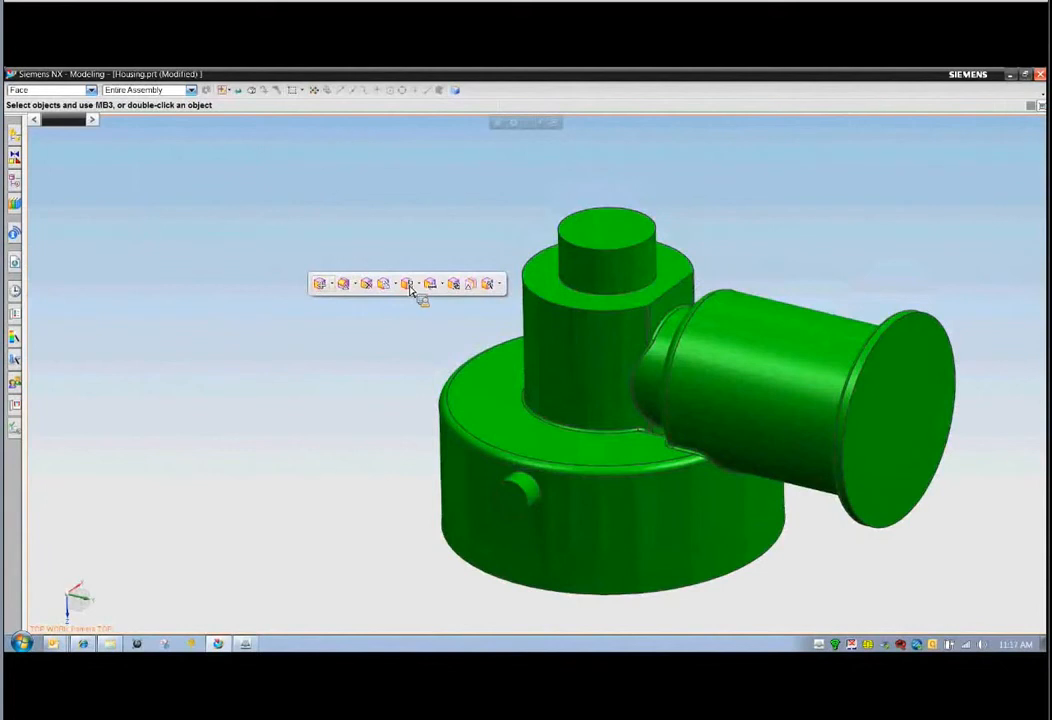
left_click(408, 287)
left_click(595, 439)
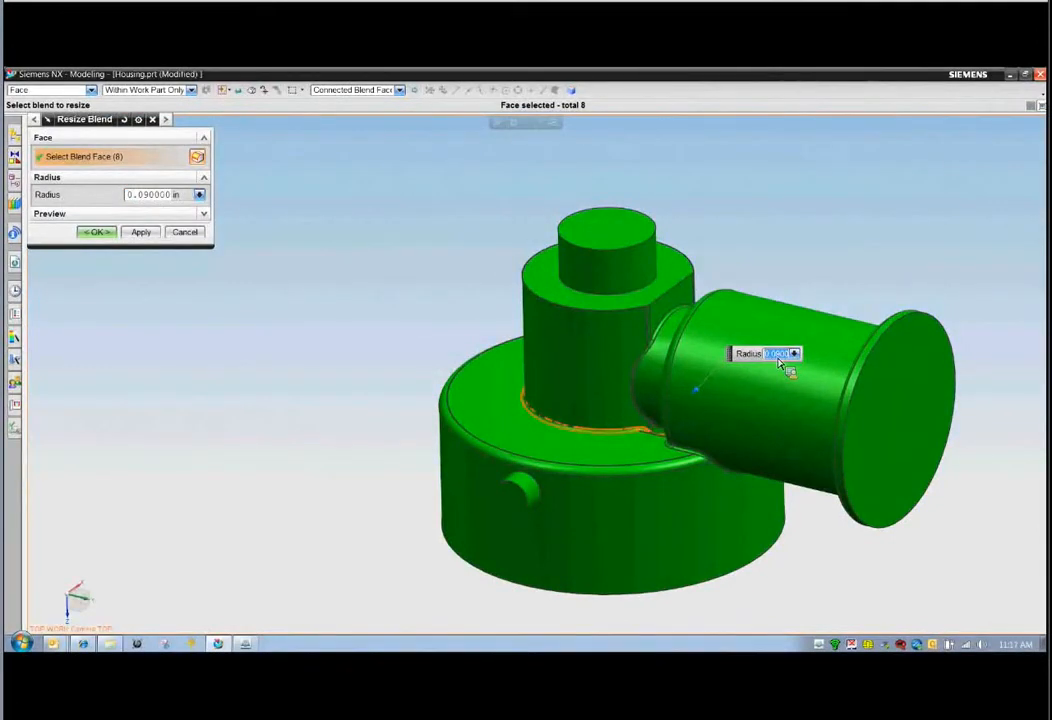
type(".1")
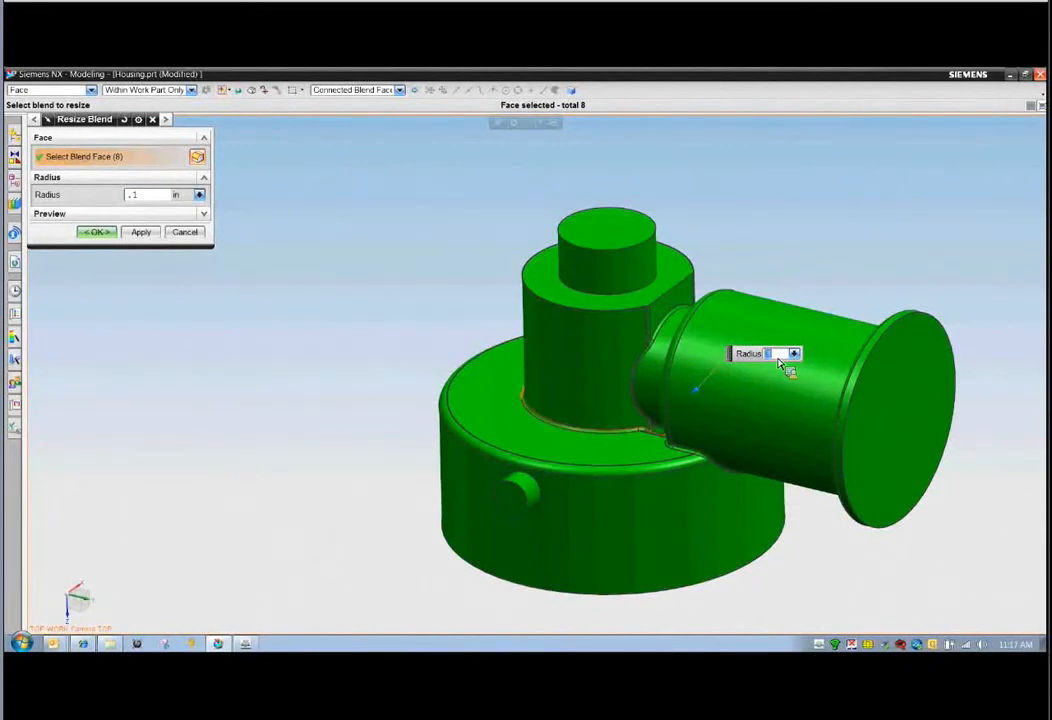
middle_click(810, 235)
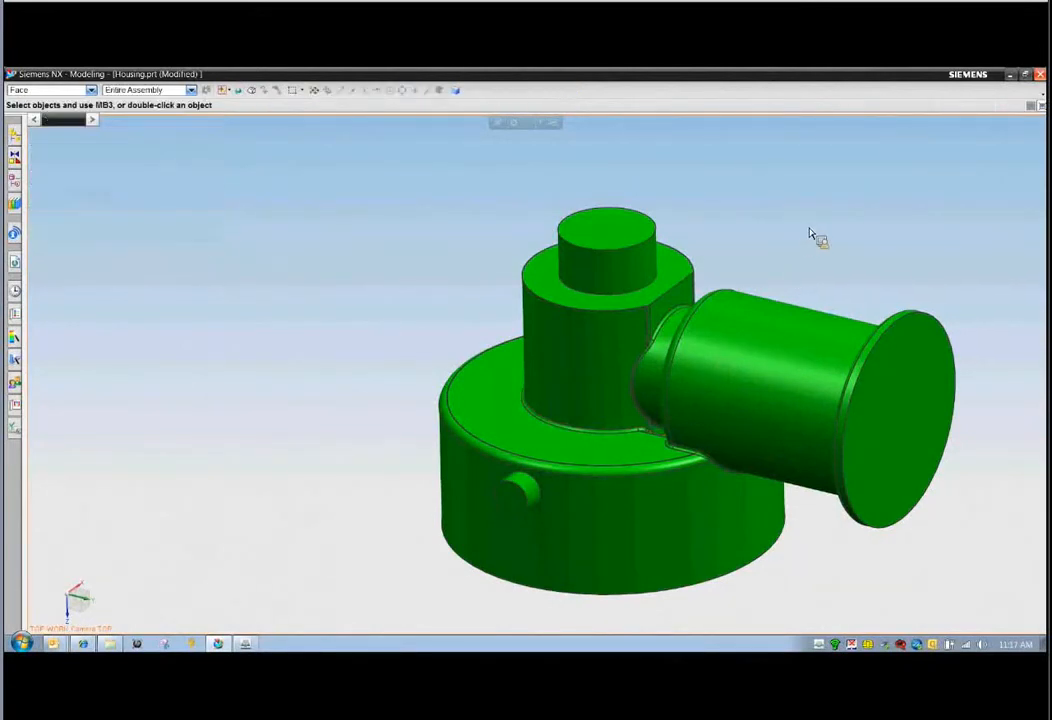
middle_click_drag(792, 234, 803, 225)
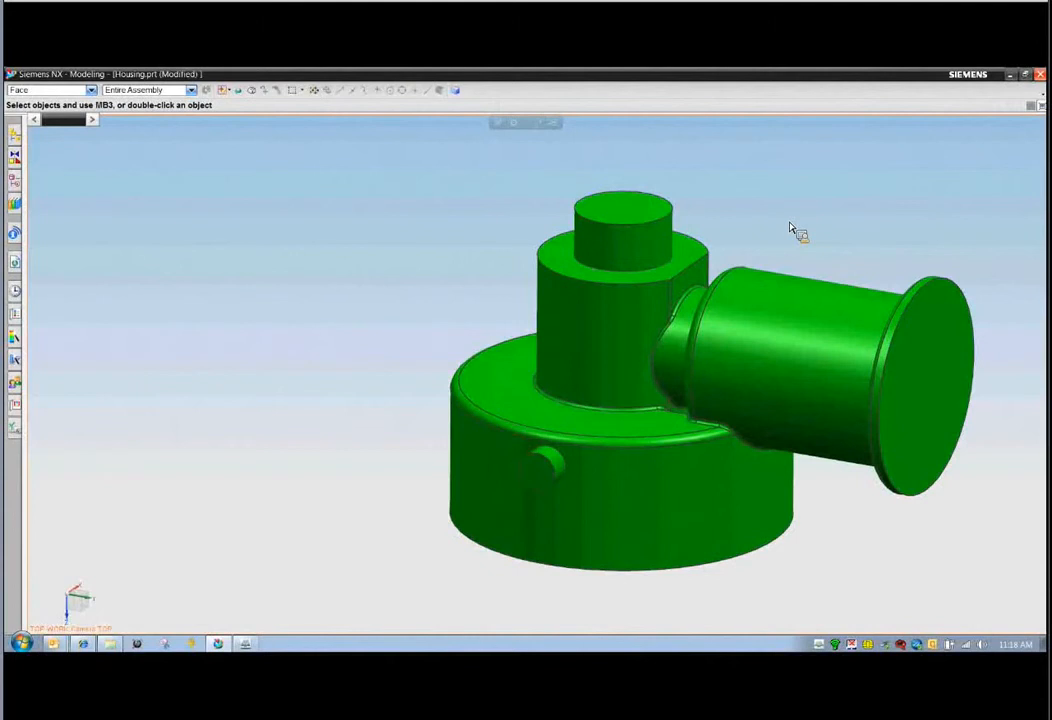
- Switch to the open part abs_casting.prt and view the casting from its front side with the five holes
left_click(498, 122)
mouse_move(560, 258)
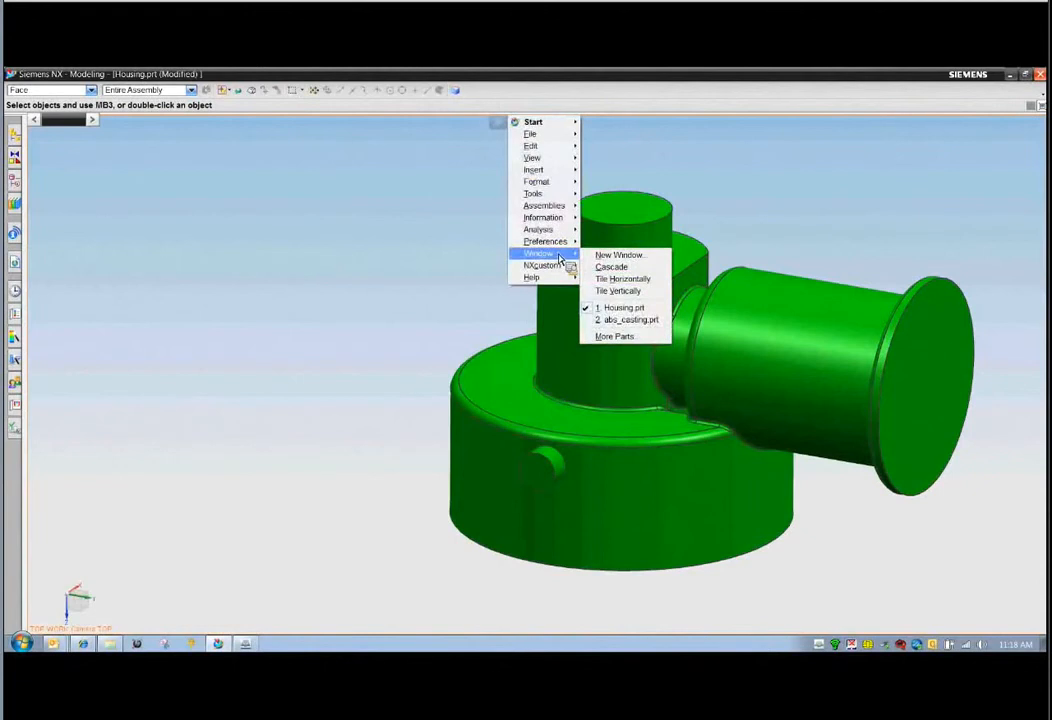
left_click(627, 319)
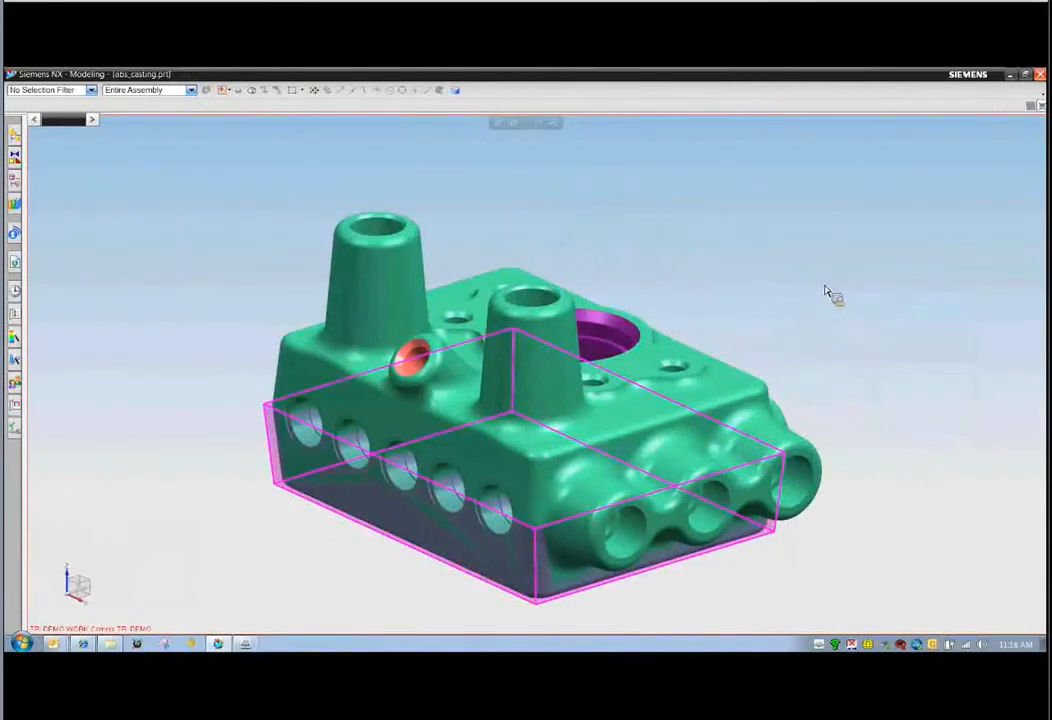
mouse_move(789, 288)
left_mouse_down()
mouse_move(751, 277)
mouse_move(773, 278)
left_mouse_up()
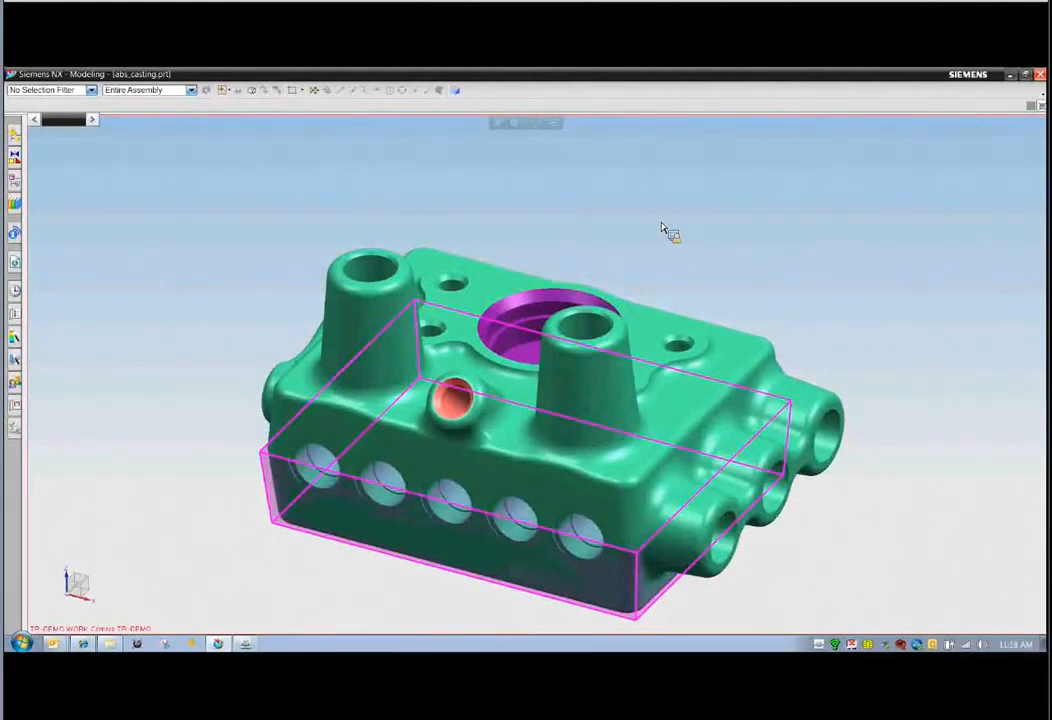
- Make layer 2 the work layer in abs_casting.prt
key("ctrl+l")
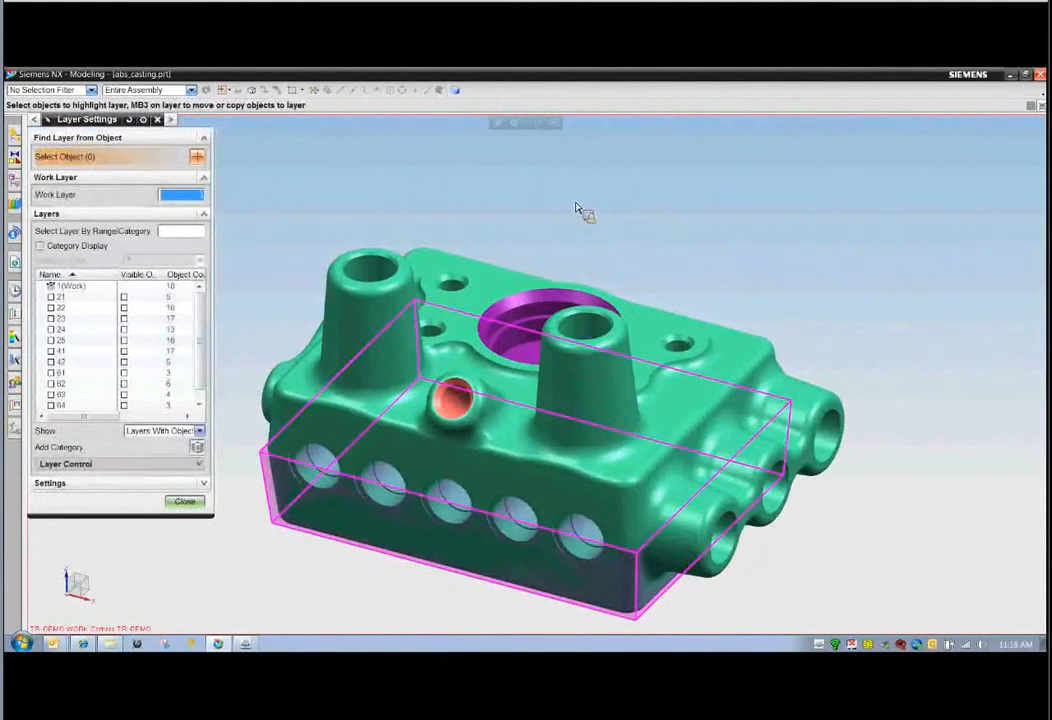
type("2")
key("Return")
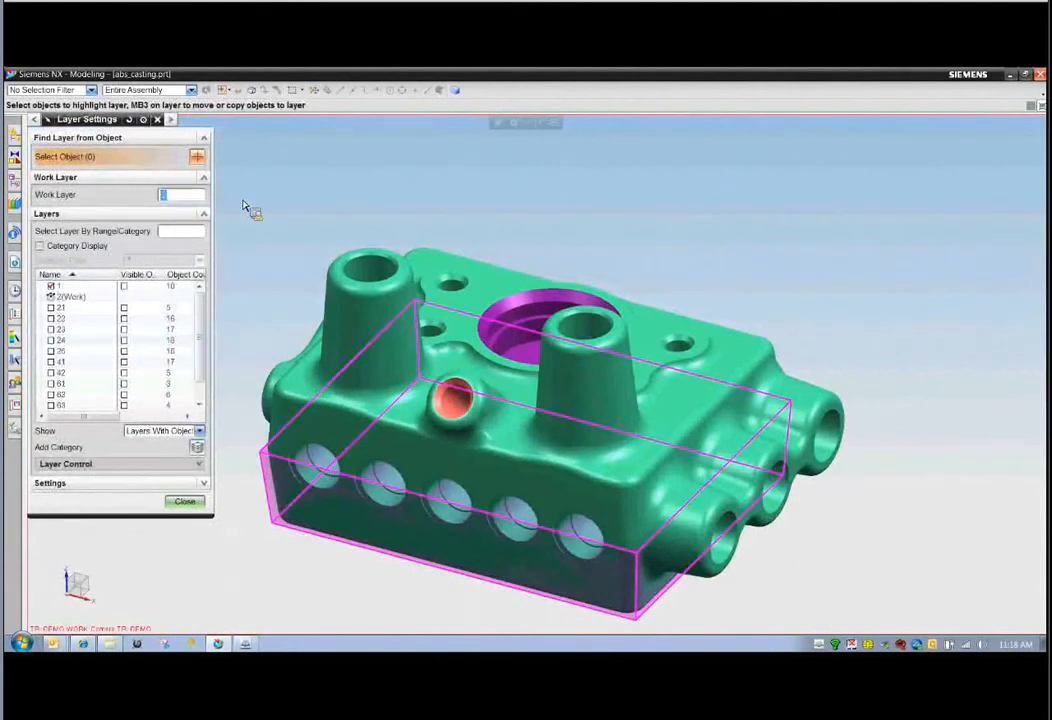
- Extract a copy of the casting's solid body onto work layer 2
middle_click(491, 167)
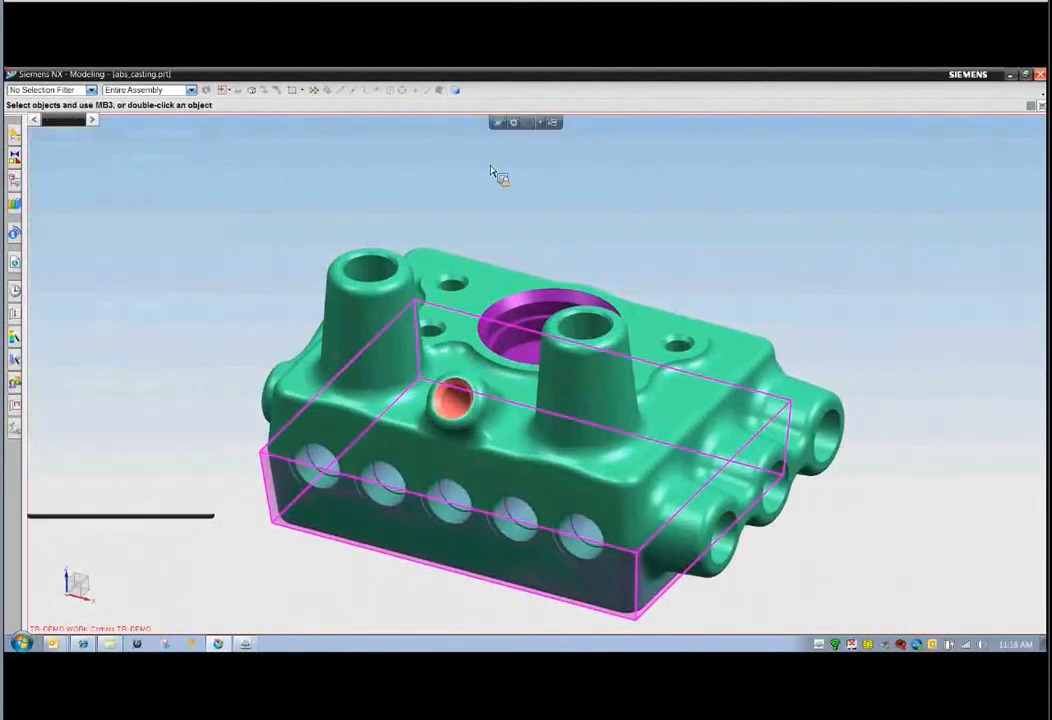
right_click(836, 224)
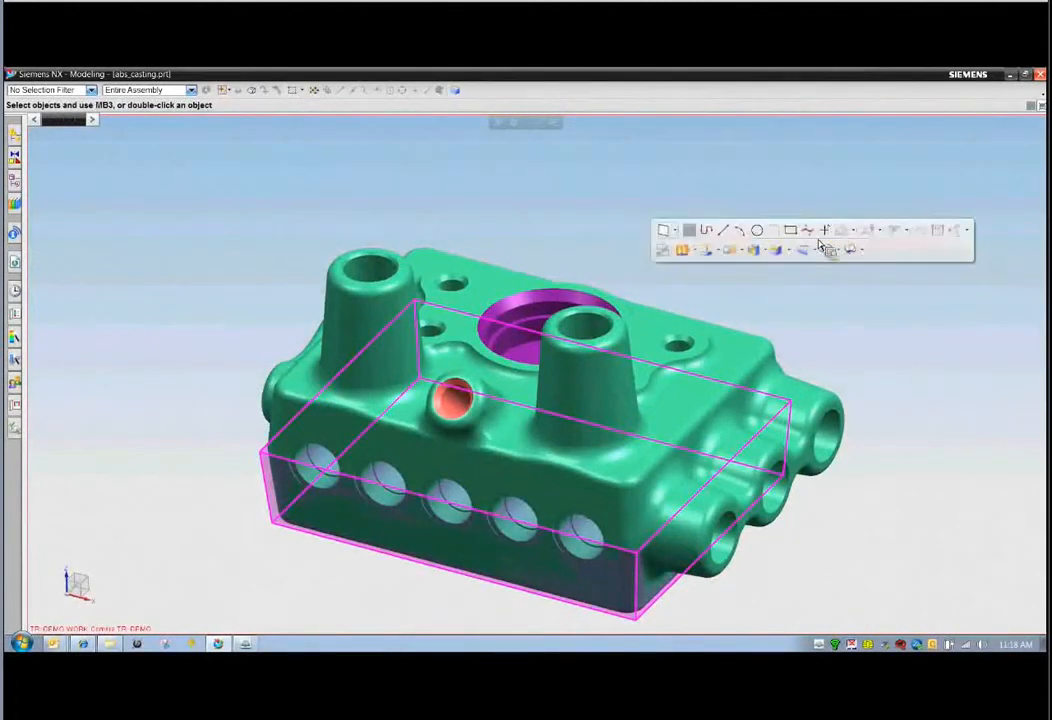
left_click(707, 250)
left_click(711, 264)
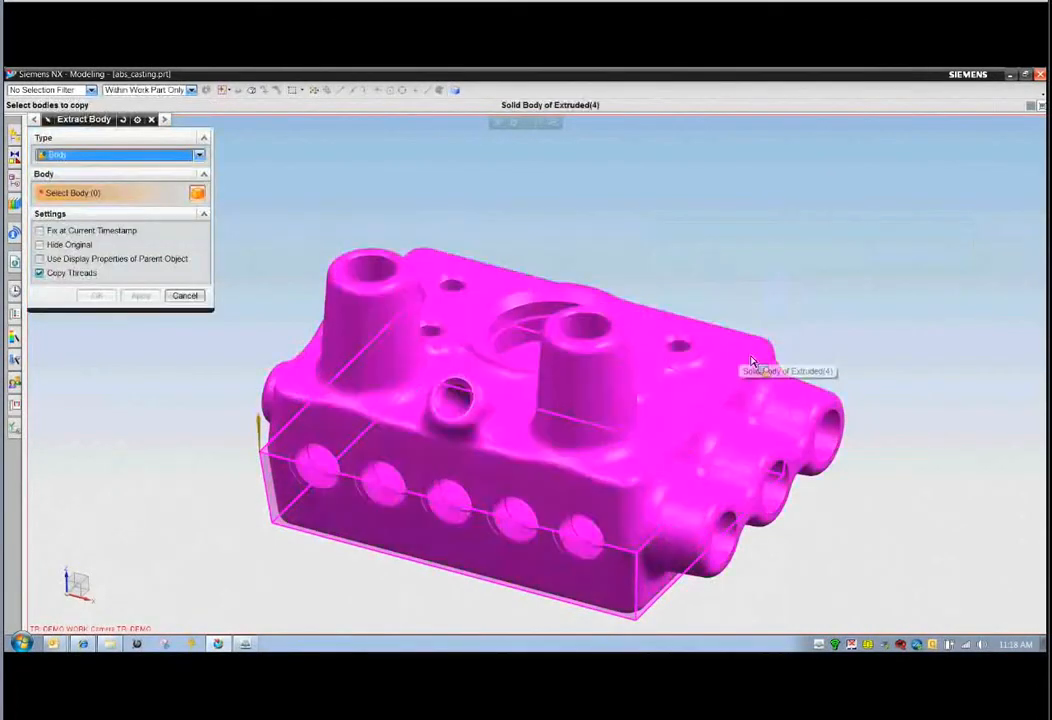
left_click(754, 364)
middle_click(756, 247)
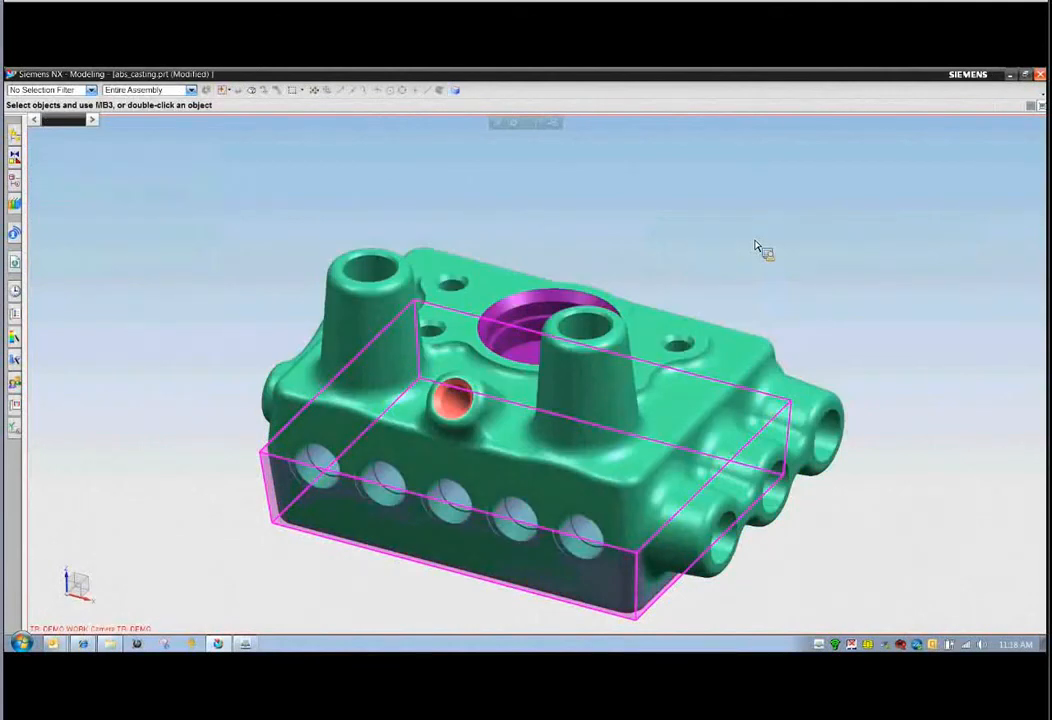
- Turn off layer 1 so only the extracted body on layer 2 is displayed
key("ctrl+l")
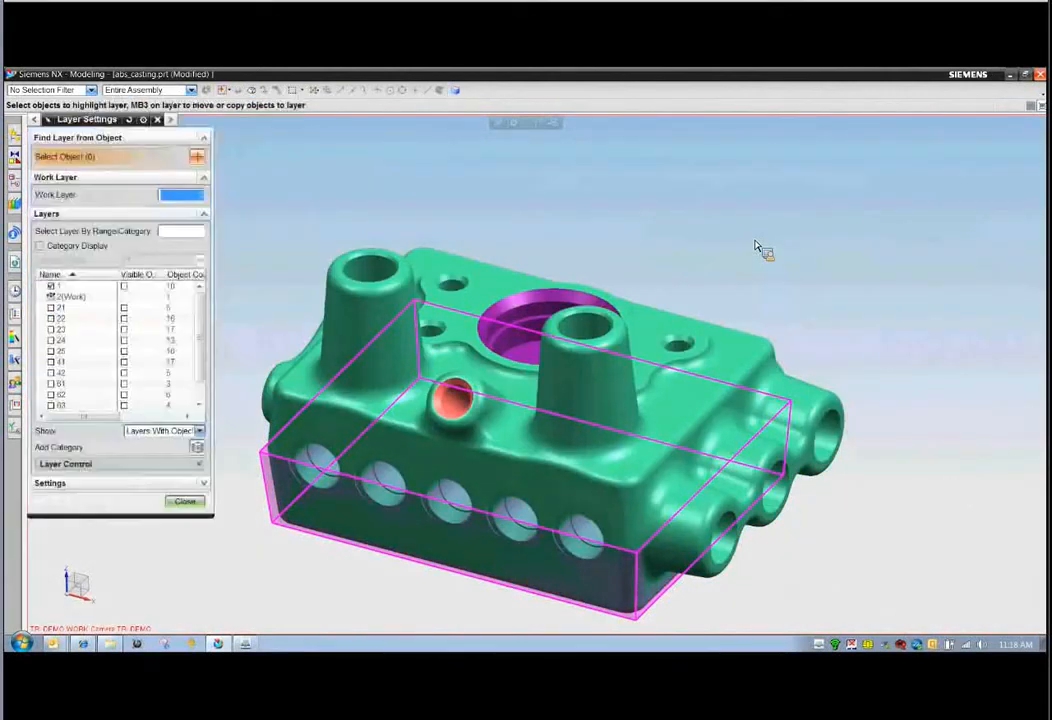
left_click(51, 287)
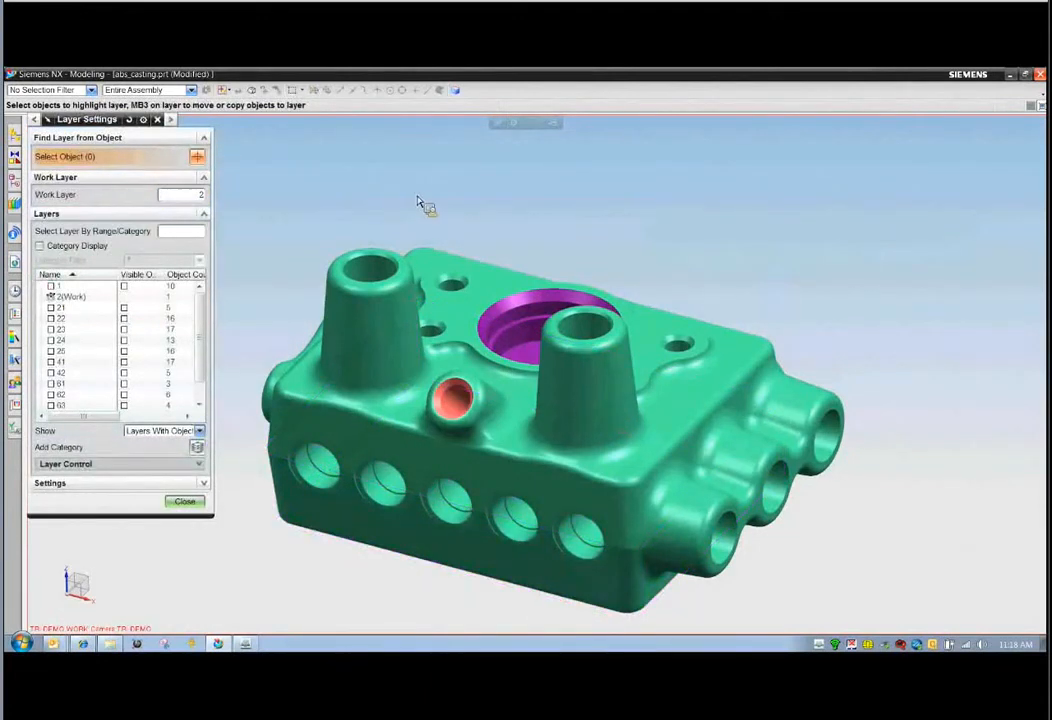
key("Escape")
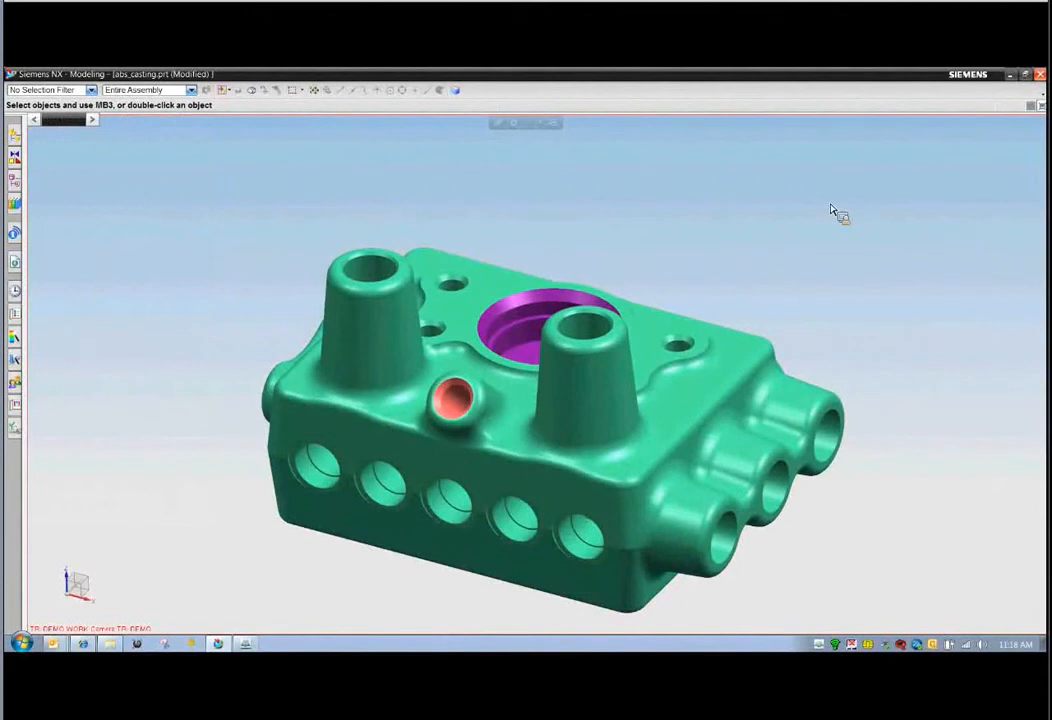
middle_click_drag(829, 214, 812, 231)
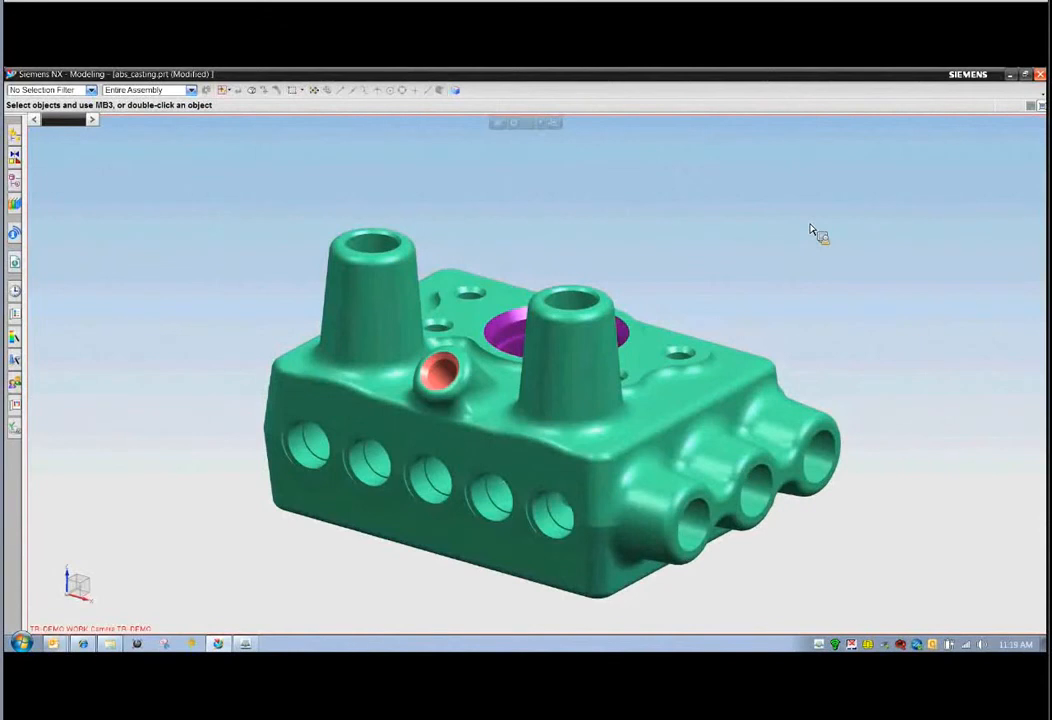
right_click(812, 231)
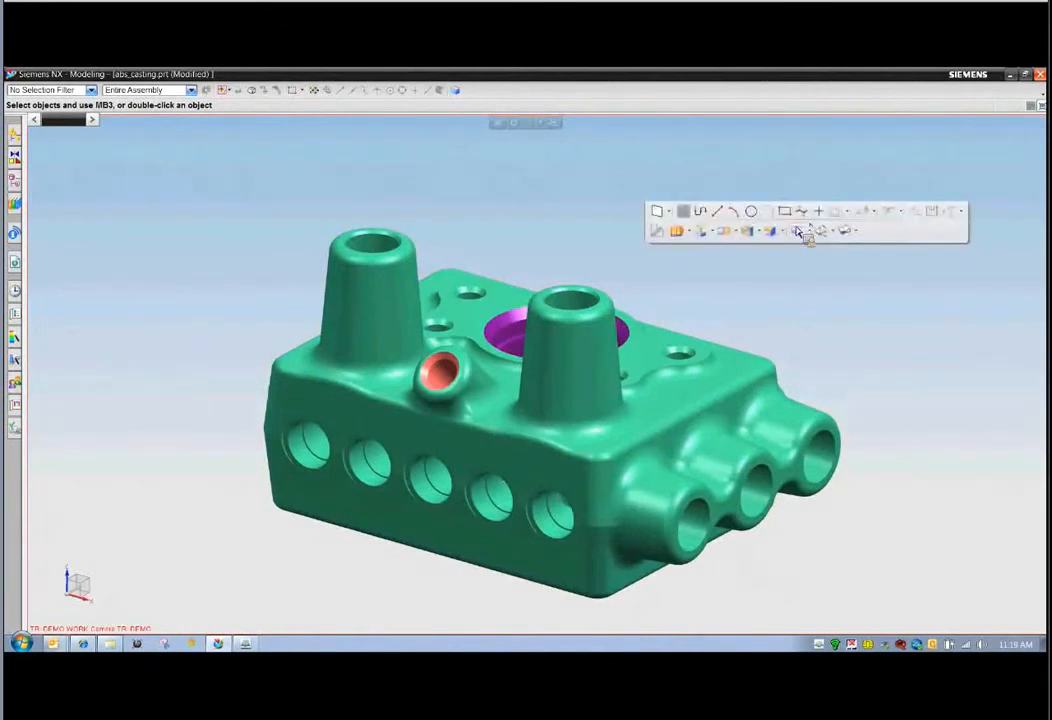
left_click(797, 232)
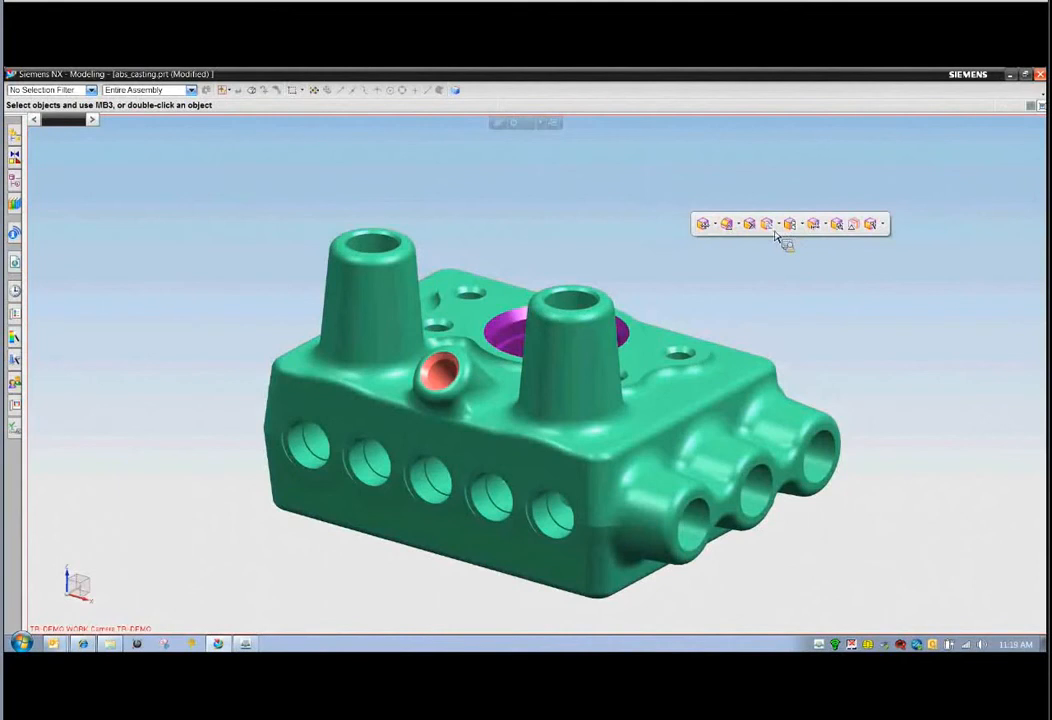
left_click(751, 226)
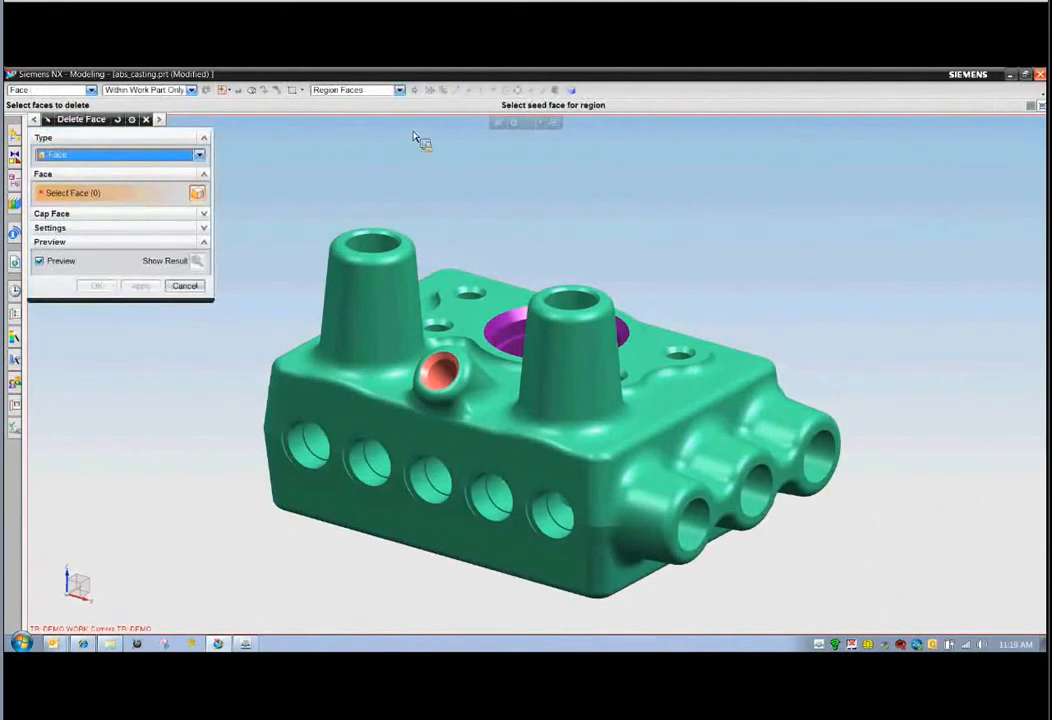
left_click(752, 336)
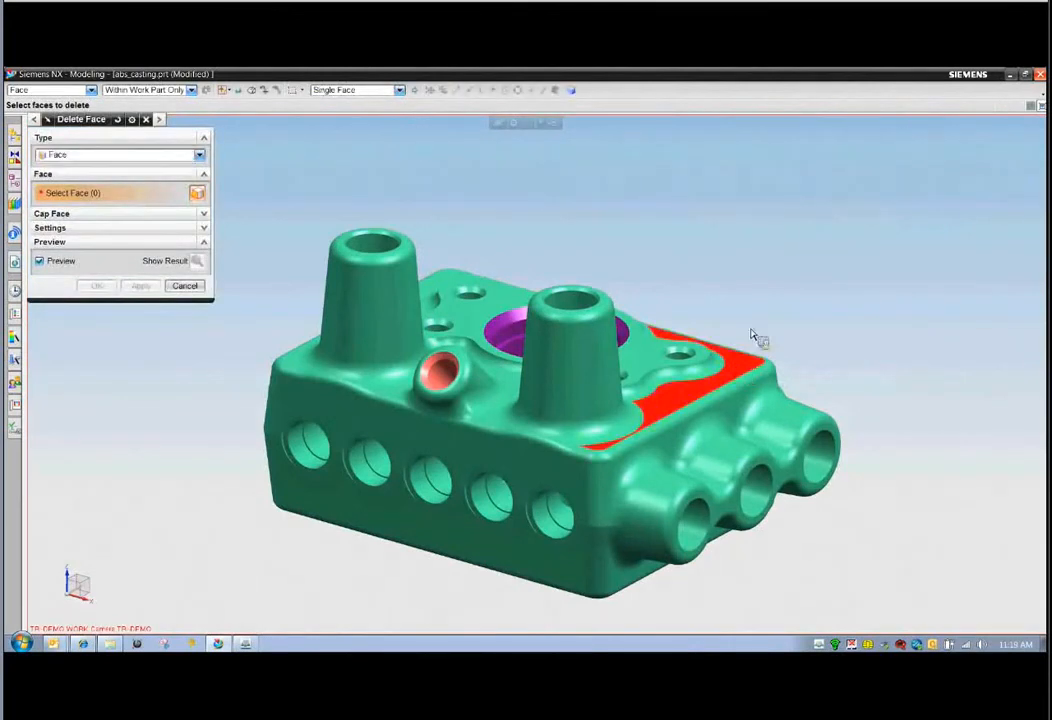
key("Escape")
- Delete three of the small bolt holes around the large purple bore with Delete Face, using the Boss or Pocket Faces selection rule
right_click(745, 235)
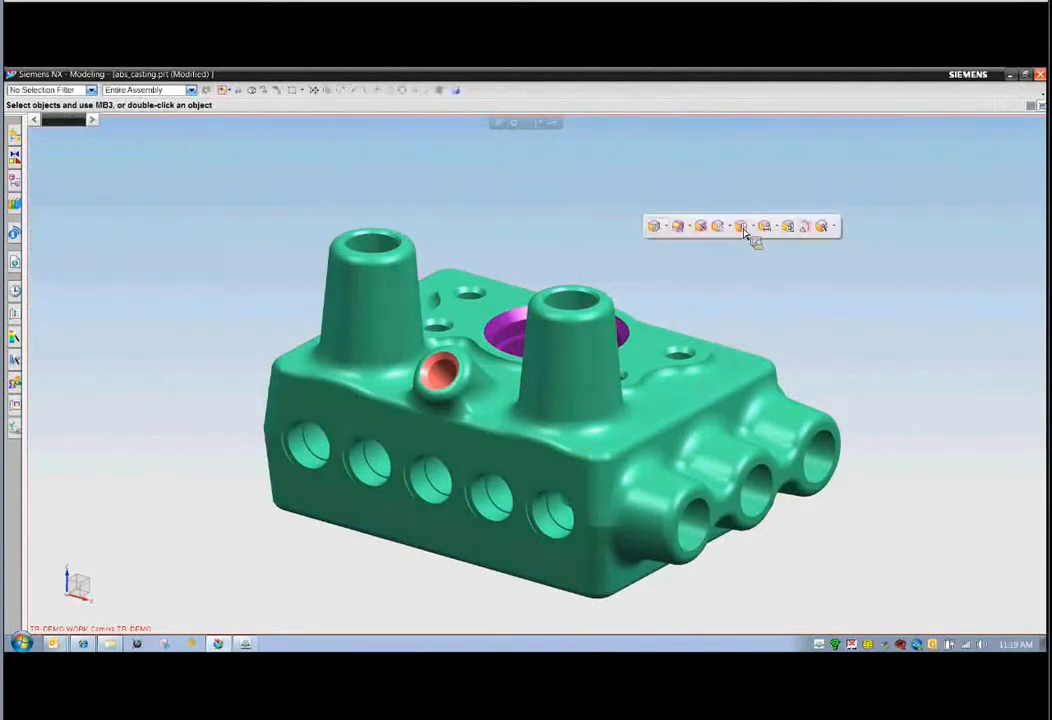
left_click(700, 228)
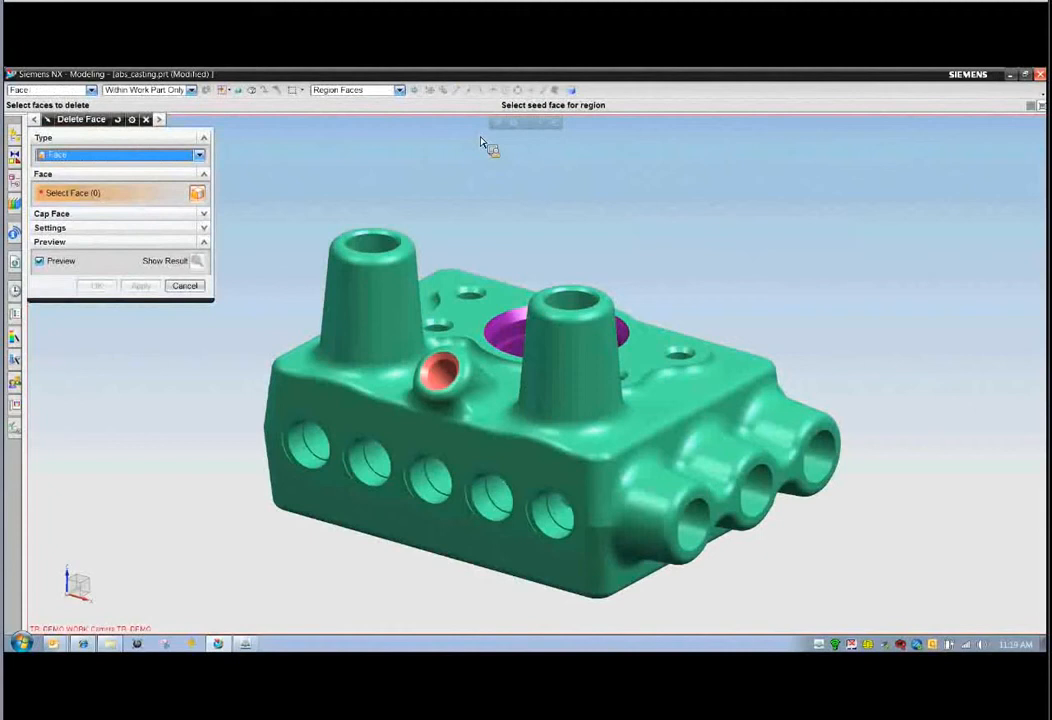
left_click(399, 90)
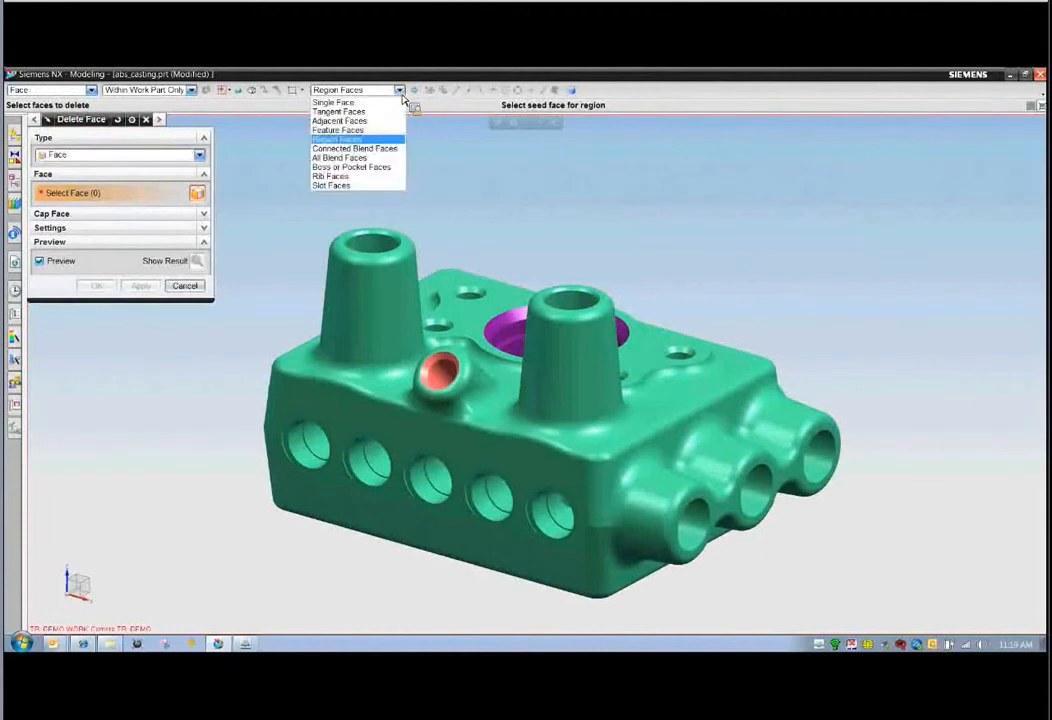
left_click(388, 167)
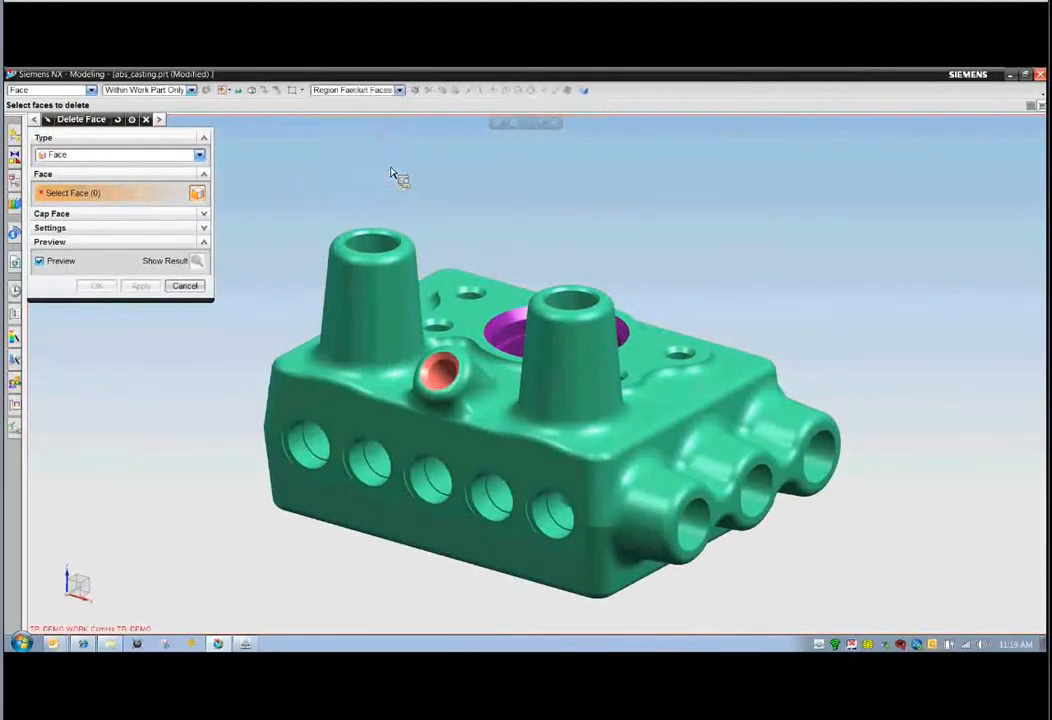
middle_click_drag(391, 173, 728, 301)
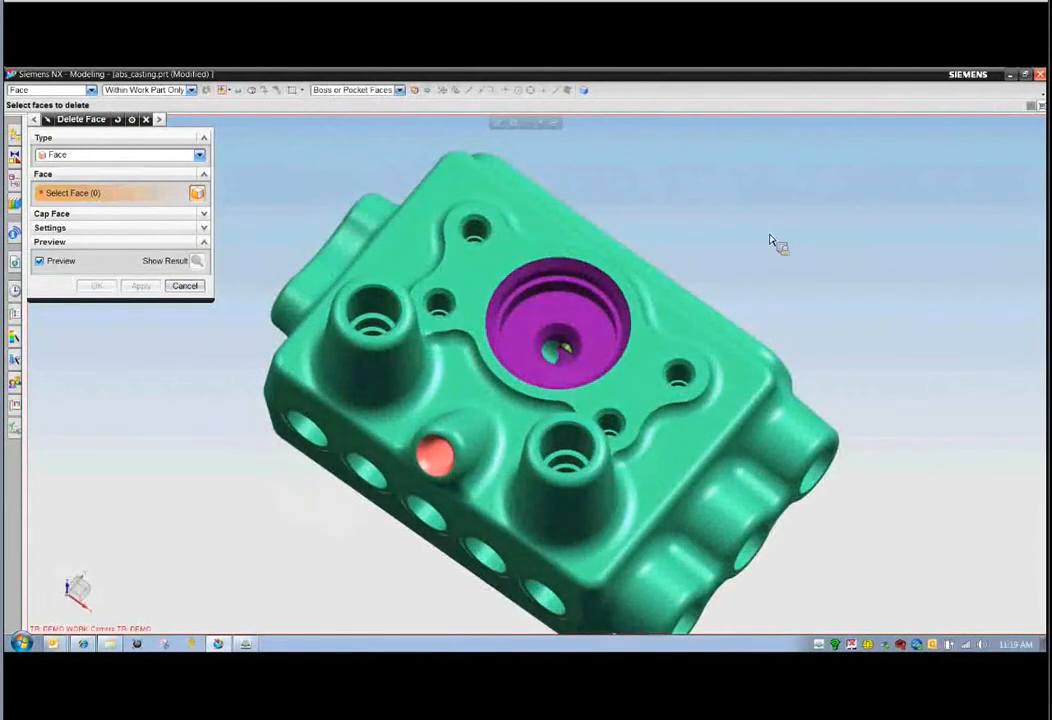
left_click(478, 238)
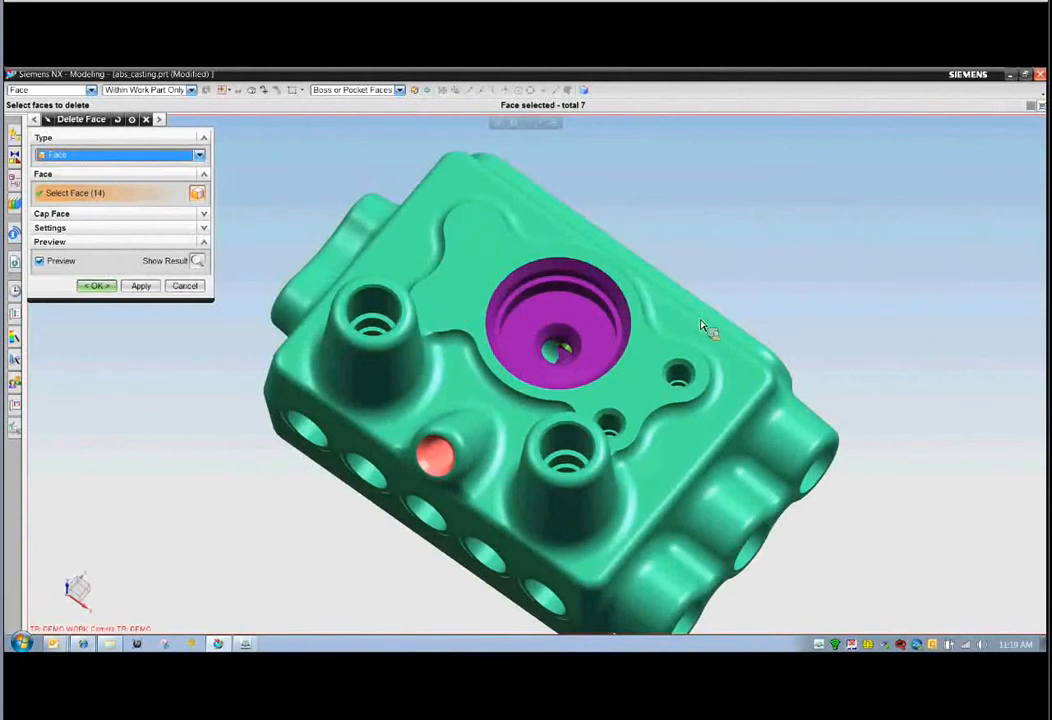
left_click(689, 377)
middle_click_drag(898, 224, 895, 230)
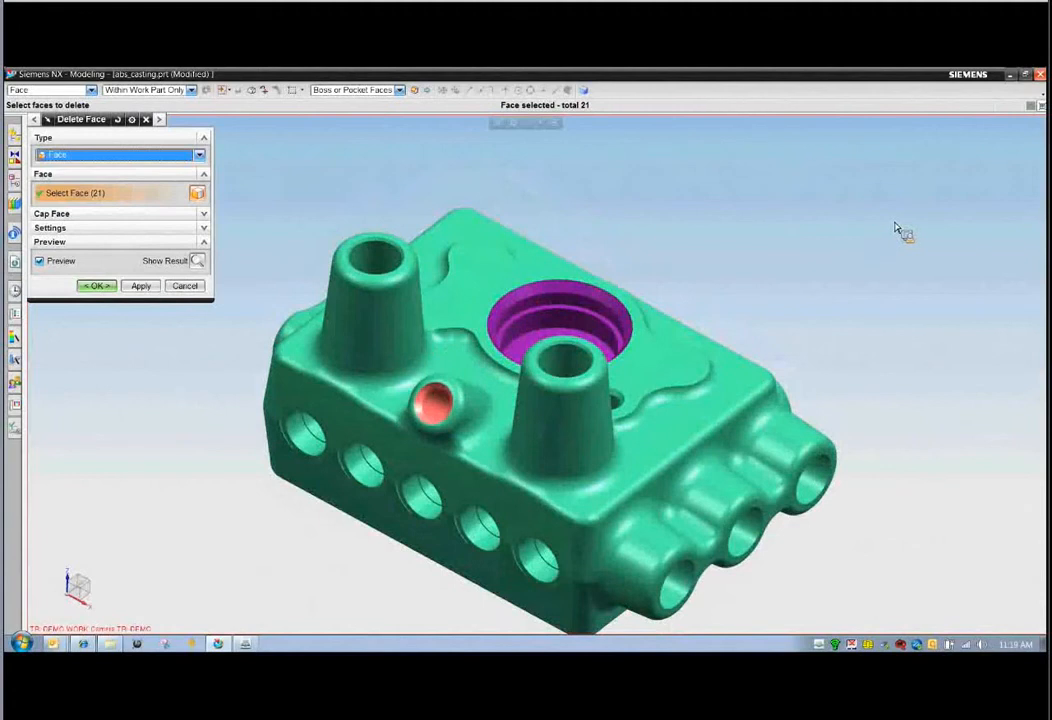
left_click(96, 286)
- Start a Delete Face region seeded on the flat upper face, bounded by the large bore, both tall bosses' bores and the angled port
middle_click_drag(857, 310, 842, 298)
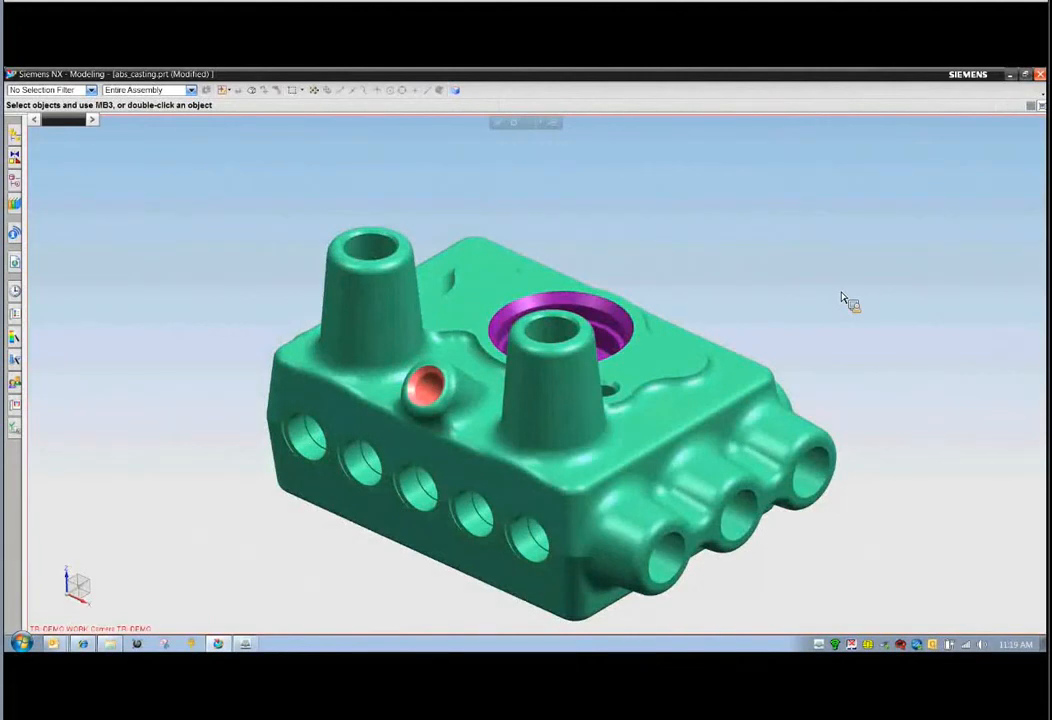
right_click(848, 300)
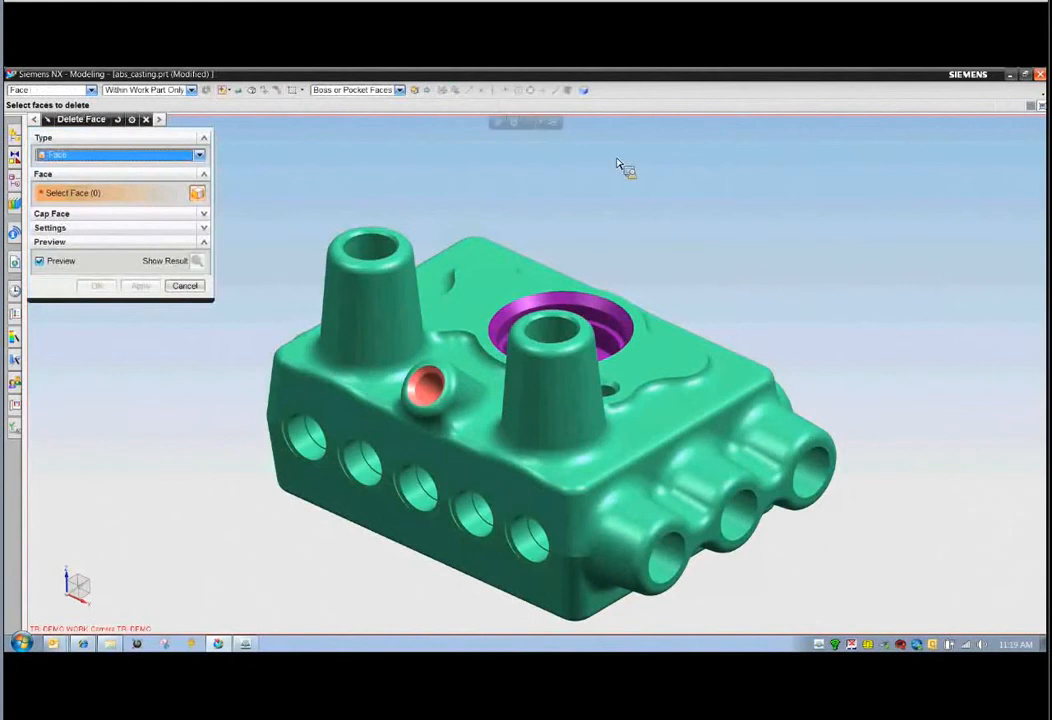
left_click(399, 90)
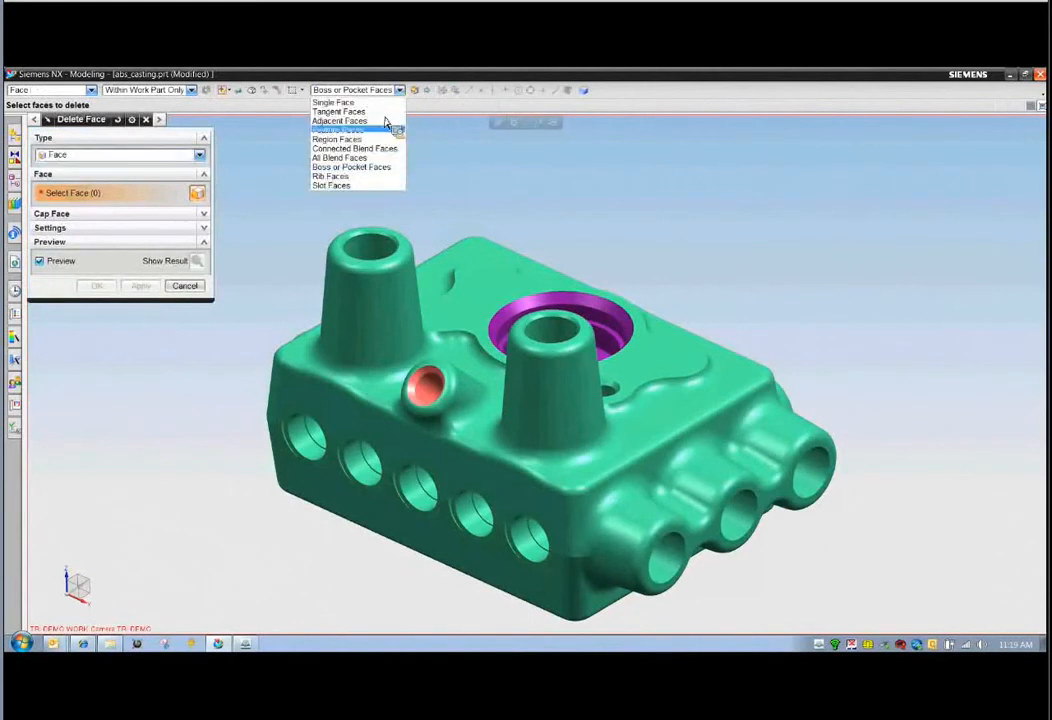
left_click(300, 116)
left_click(741, 381)
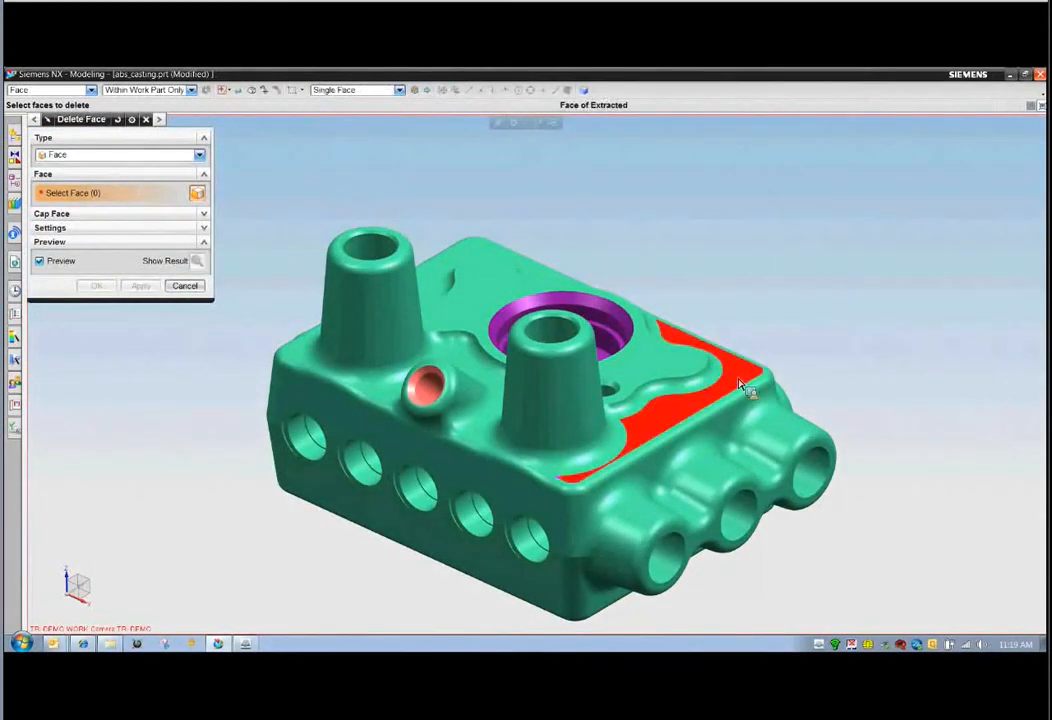
left_click(562, 309)
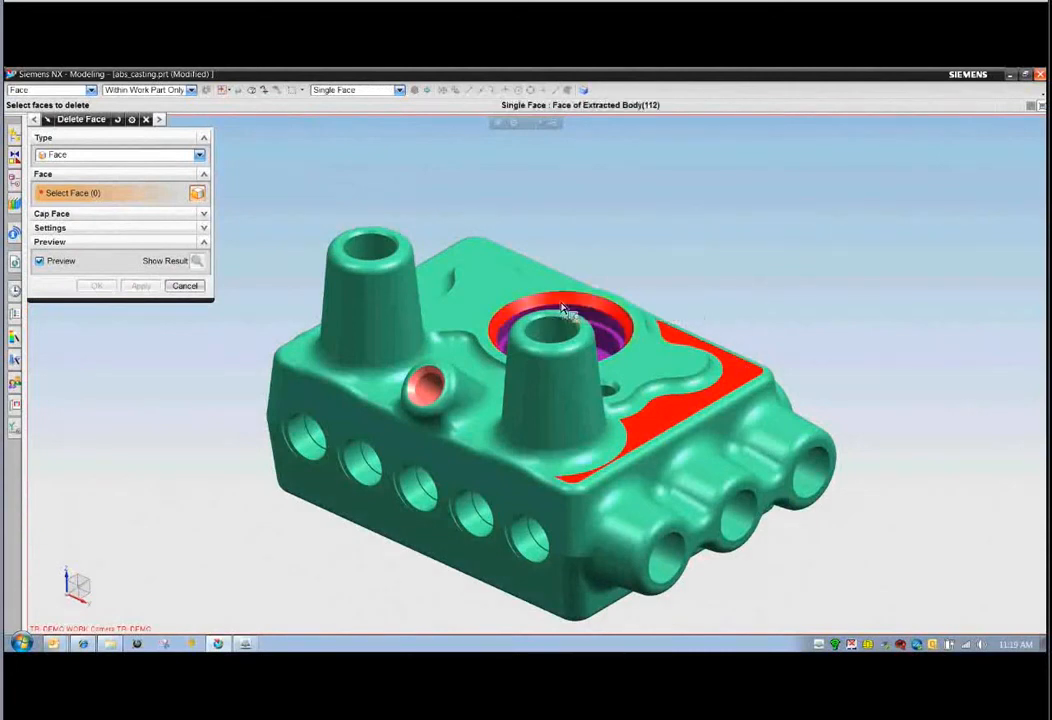
left_click(390, 243)
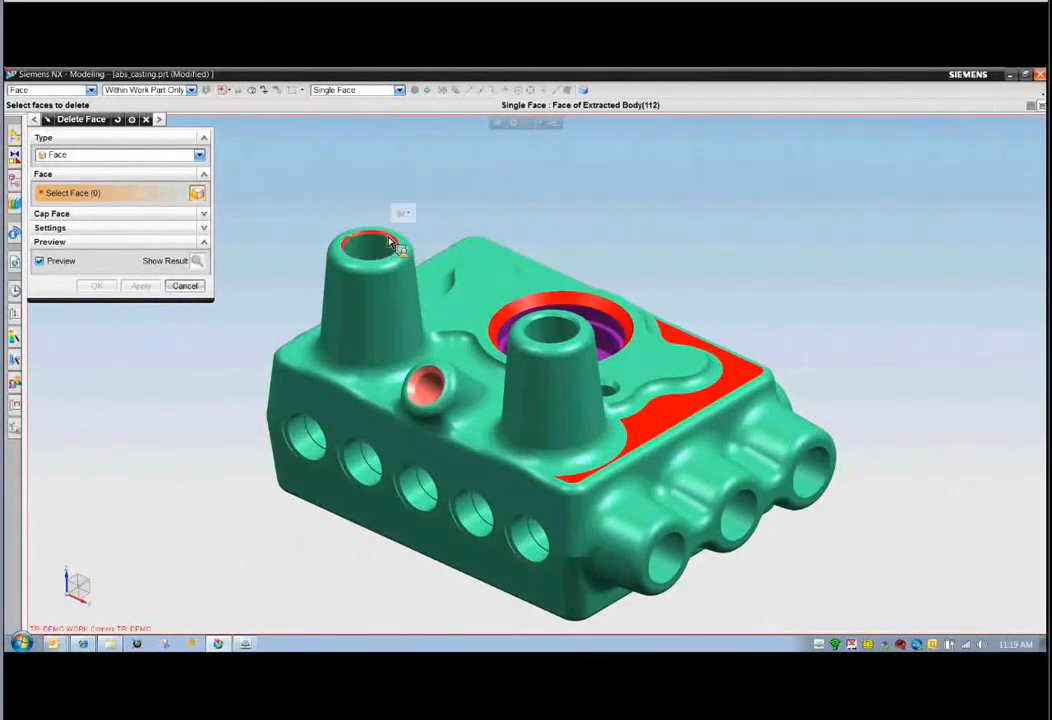
left_click(556, 320)
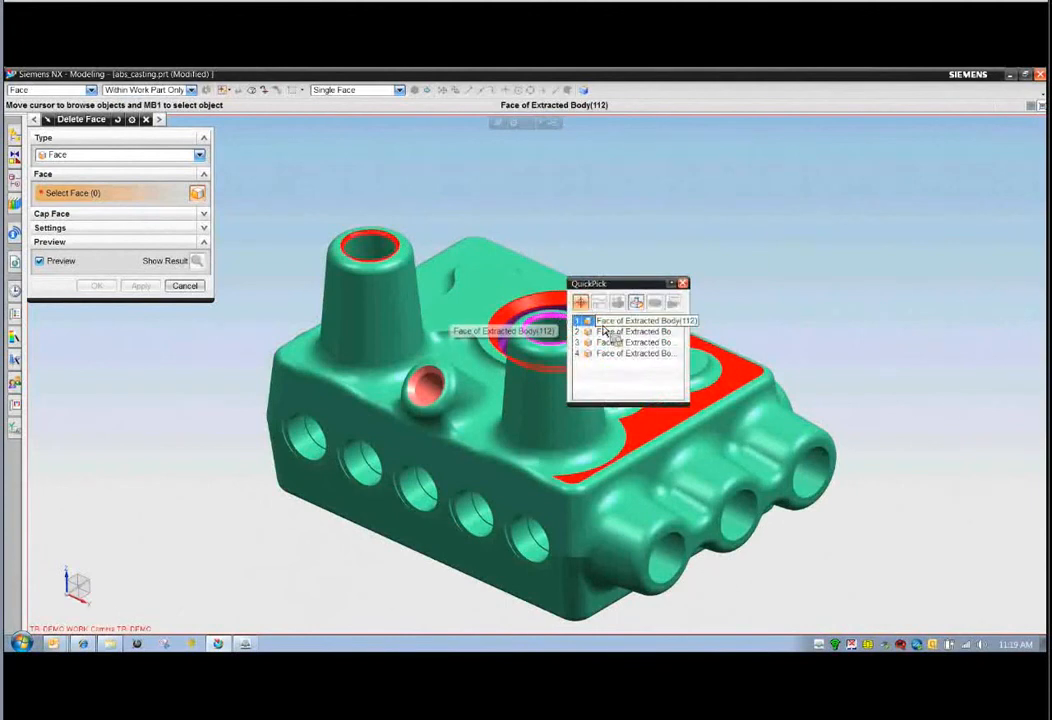
left_click(604, 332)
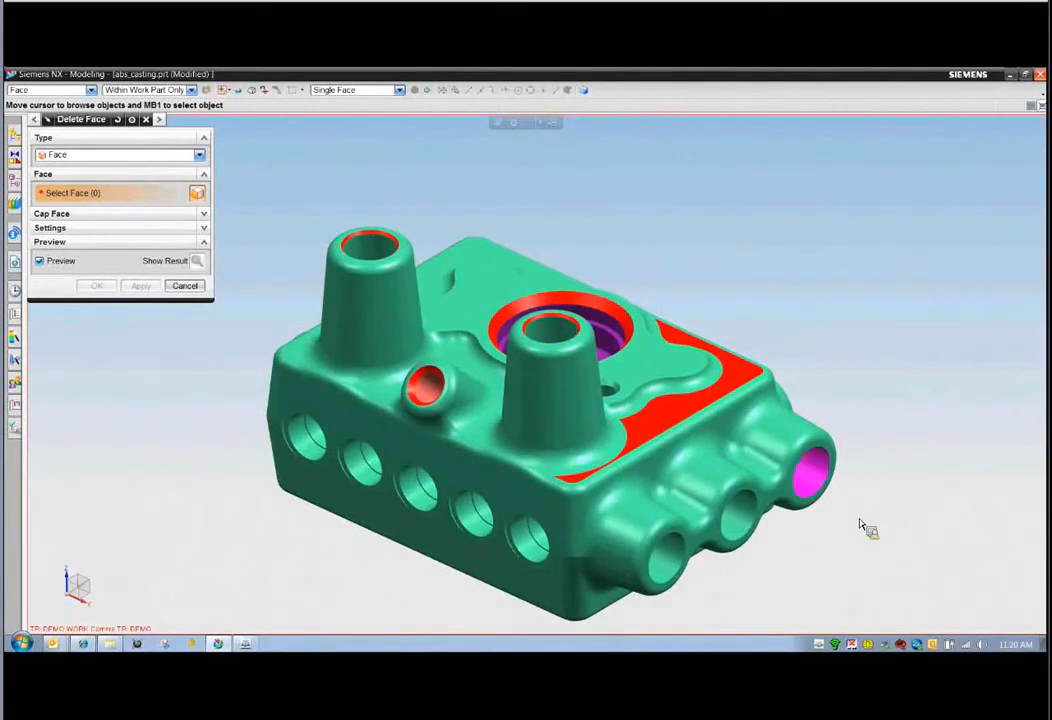
- Add the bores of the three side ports and the five front holes as boundary faces of the region
left_click(817, 487)
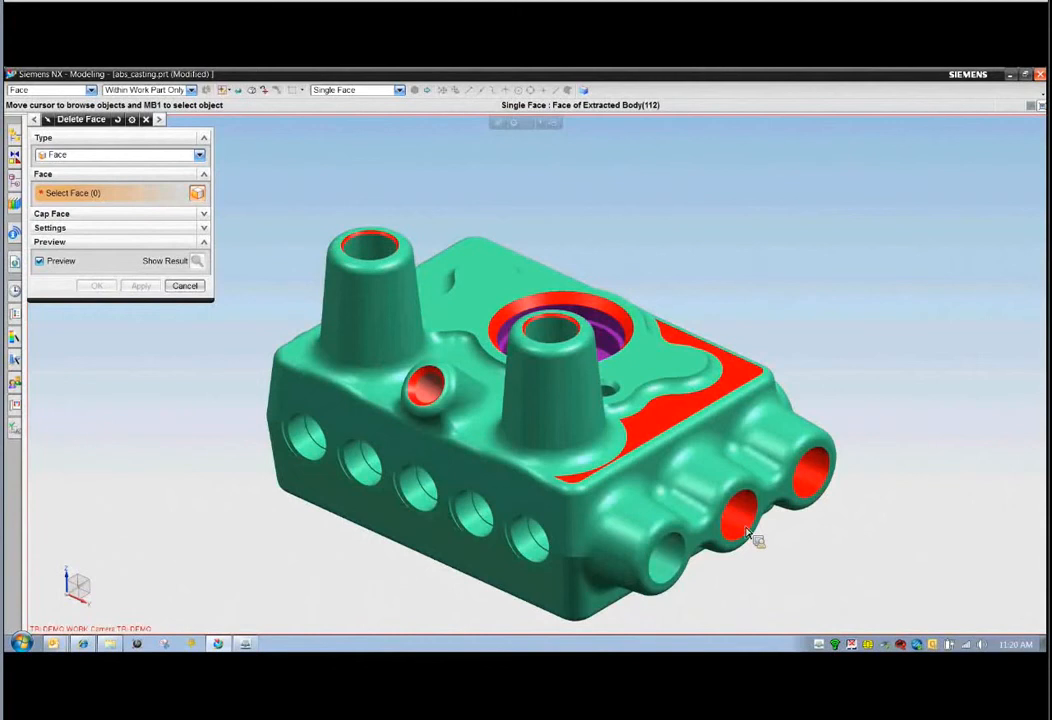
left_click(316, 460)
left_click(372, 485)
left_click(424, 506)
left_click(476, 526)
left_click(526, 548)
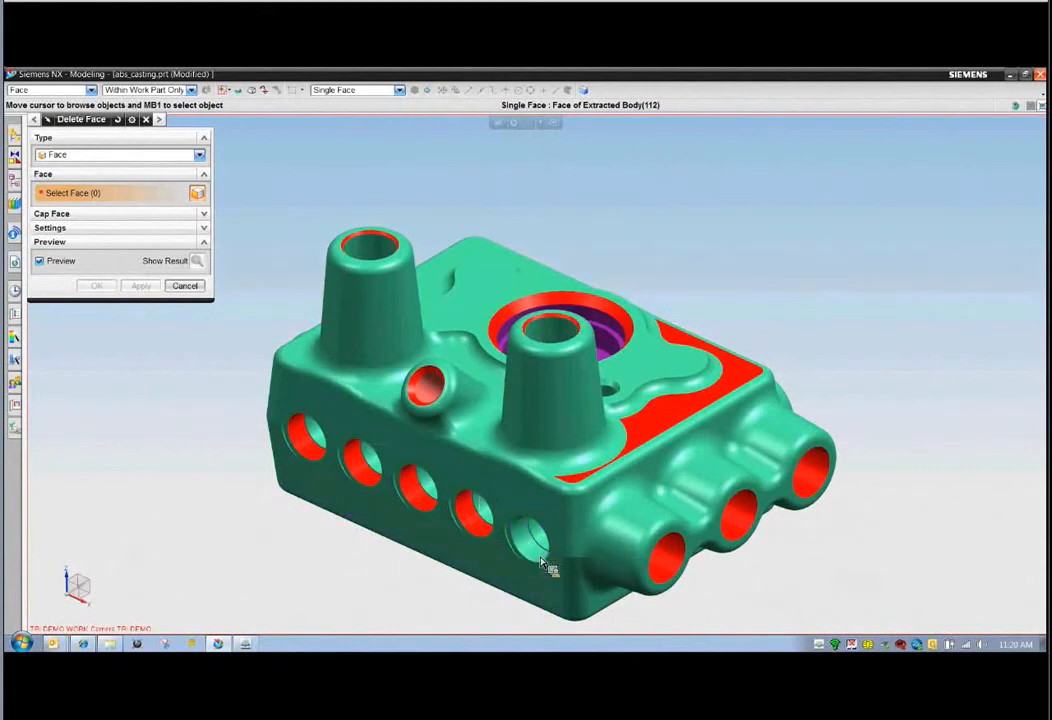
- Add the two end port bores and the two underside holes as boundary faces of the region
middle_click_drag(910, 343, 731, 266)
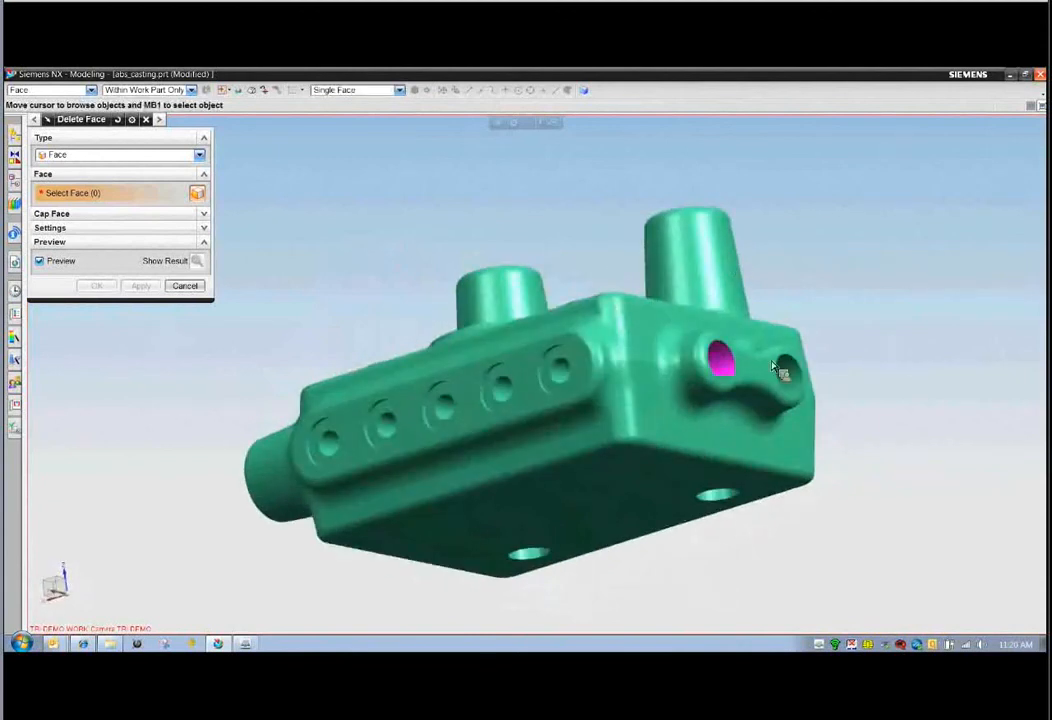
left_click(721, 360)
left_click(788, 372)
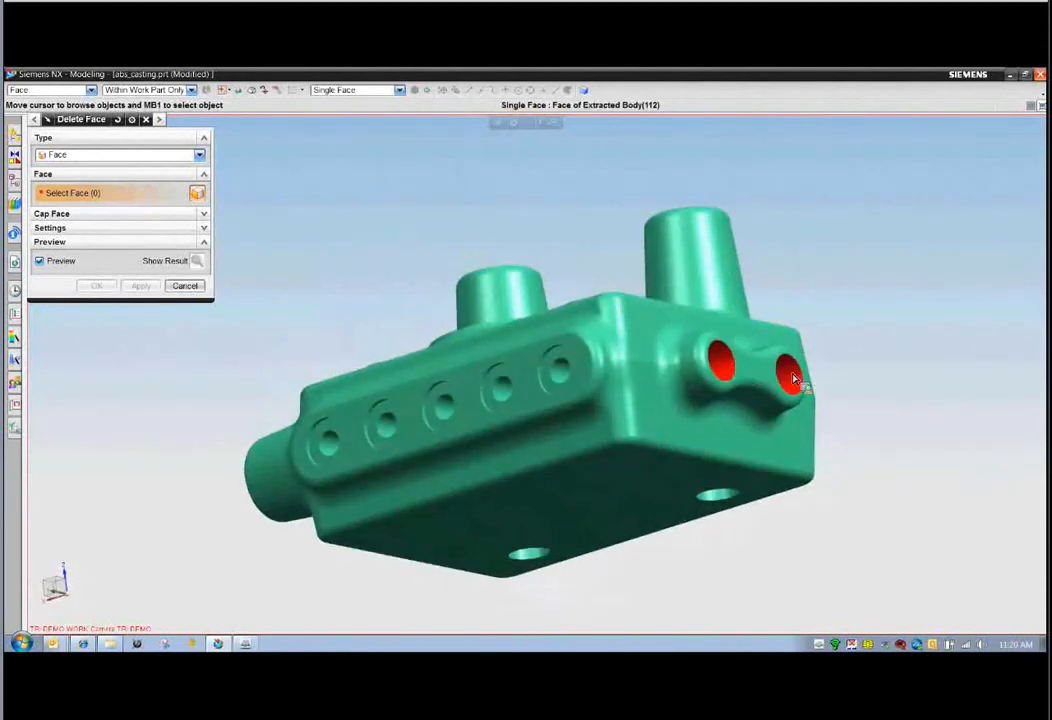
left_click(535, 560)
left_click(718, 505)
- Add the counterbore walls of the five holes on the raised back pad as boundary faces of the region
scroll(415, 380, "up", 3)
scroll(440, 405, "up", 2)
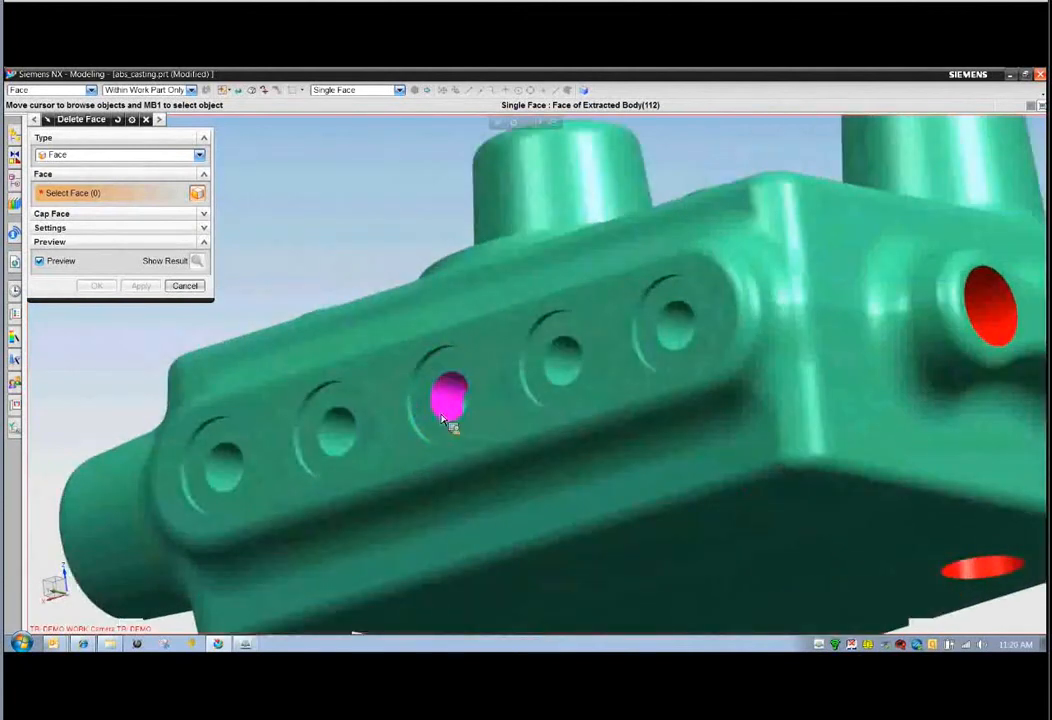
left_click(197, 478)
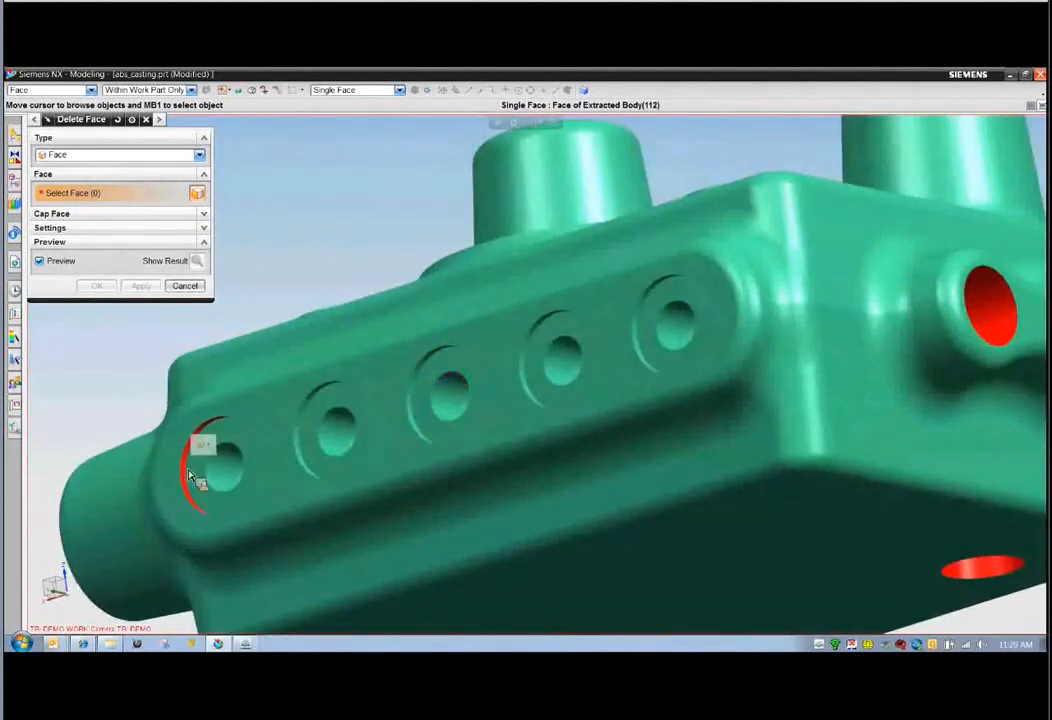
left_click(306, 416)
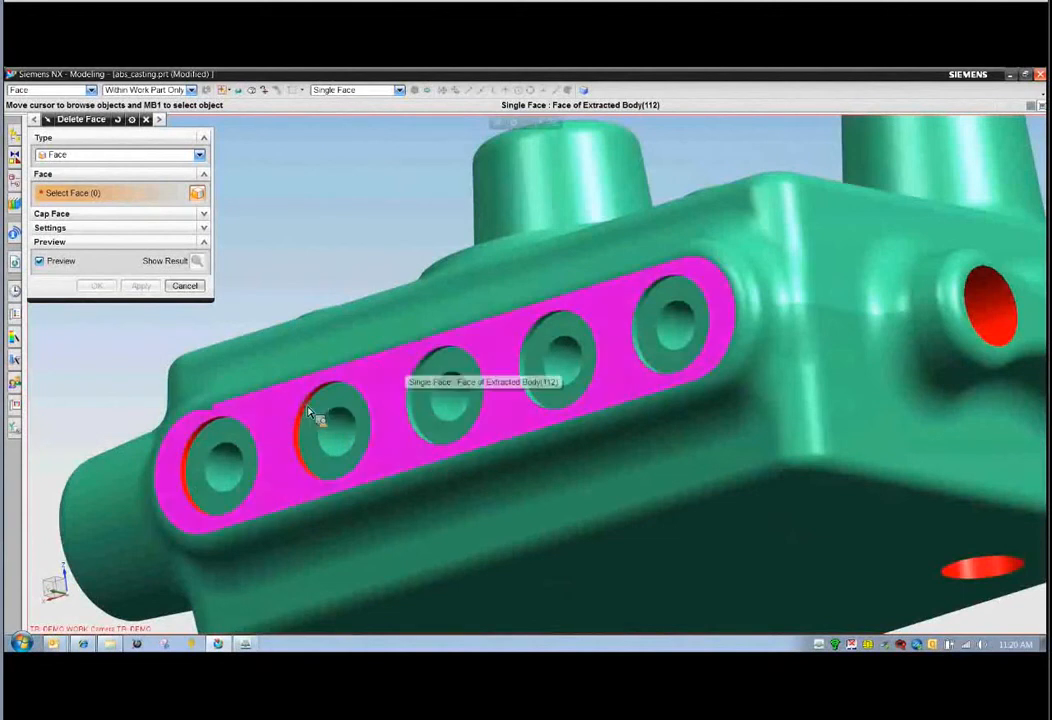
left_click(430, 380)
left_click(540, 324)
left_click(655, 302)
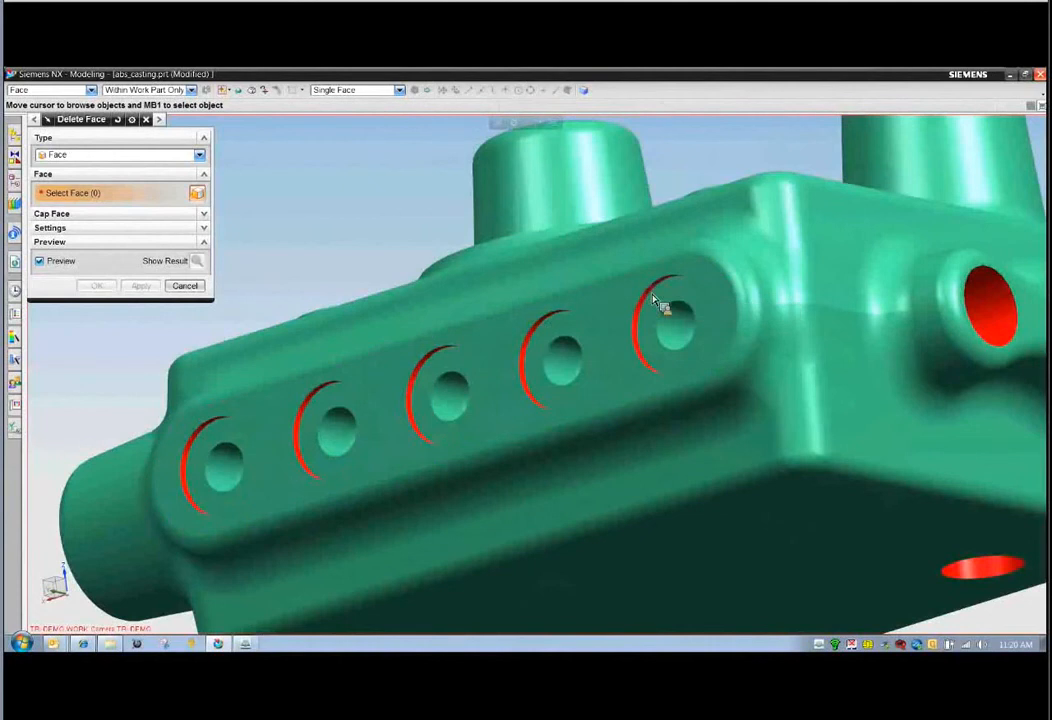
- Complete the boundary selection and preview deleting the resulting region of outer faces
right_click(383, 215)
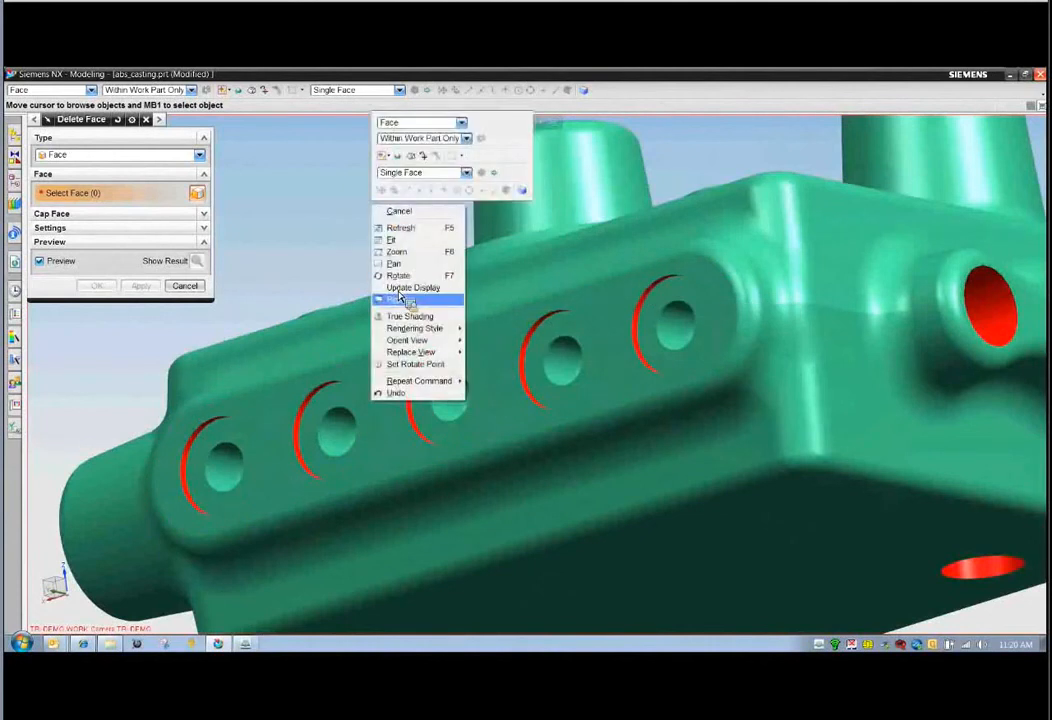
left_click(399, 298)
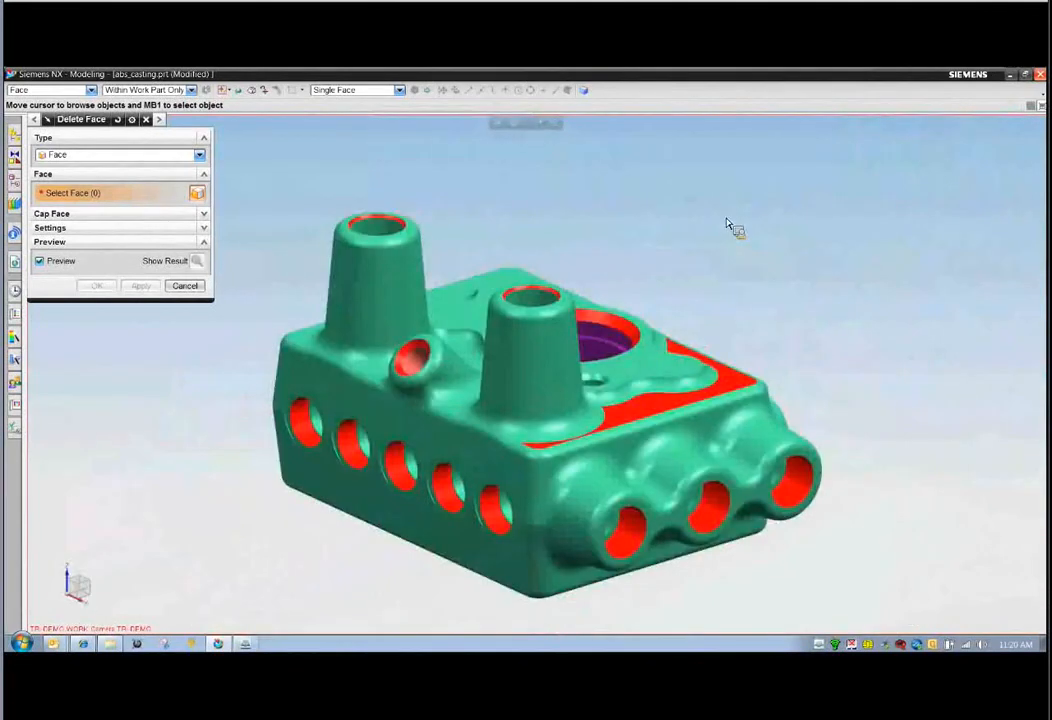
middle_click(737, 244)
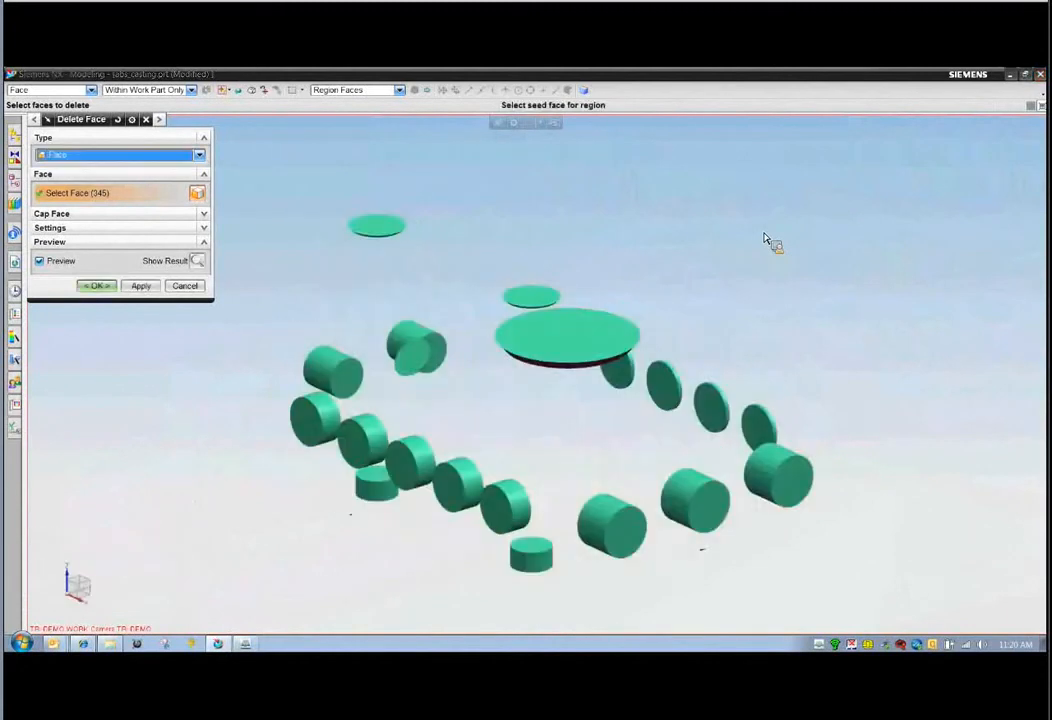
left_click(199, 261)
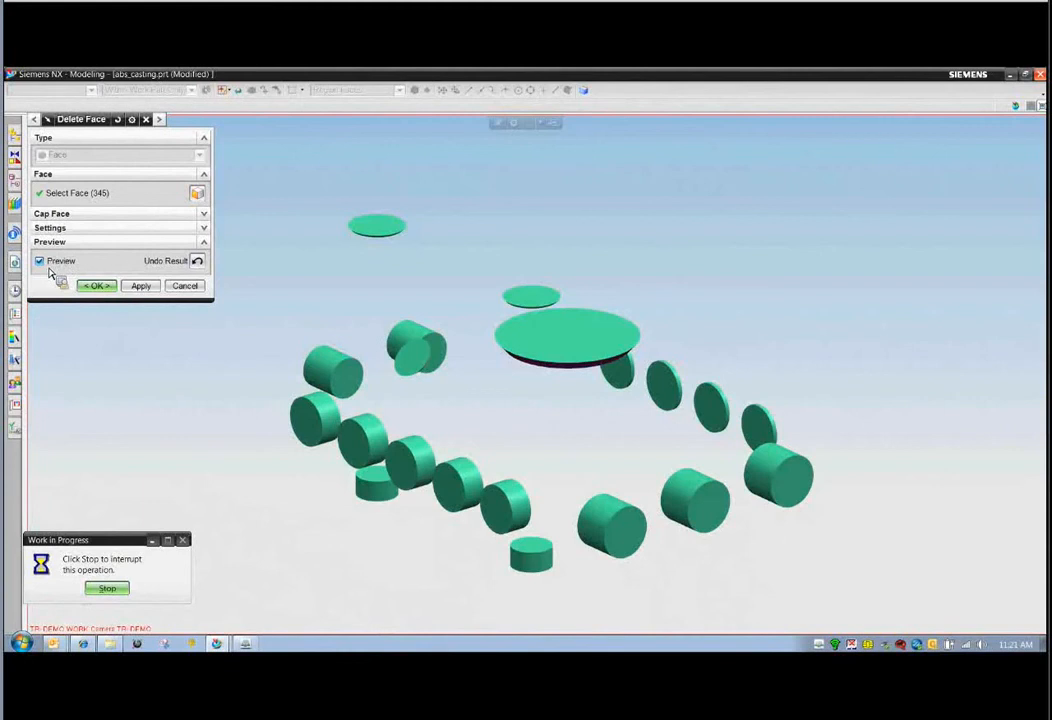
- Turn off the Delete Face preview and clear the selected region faces
left_click(41, 261)
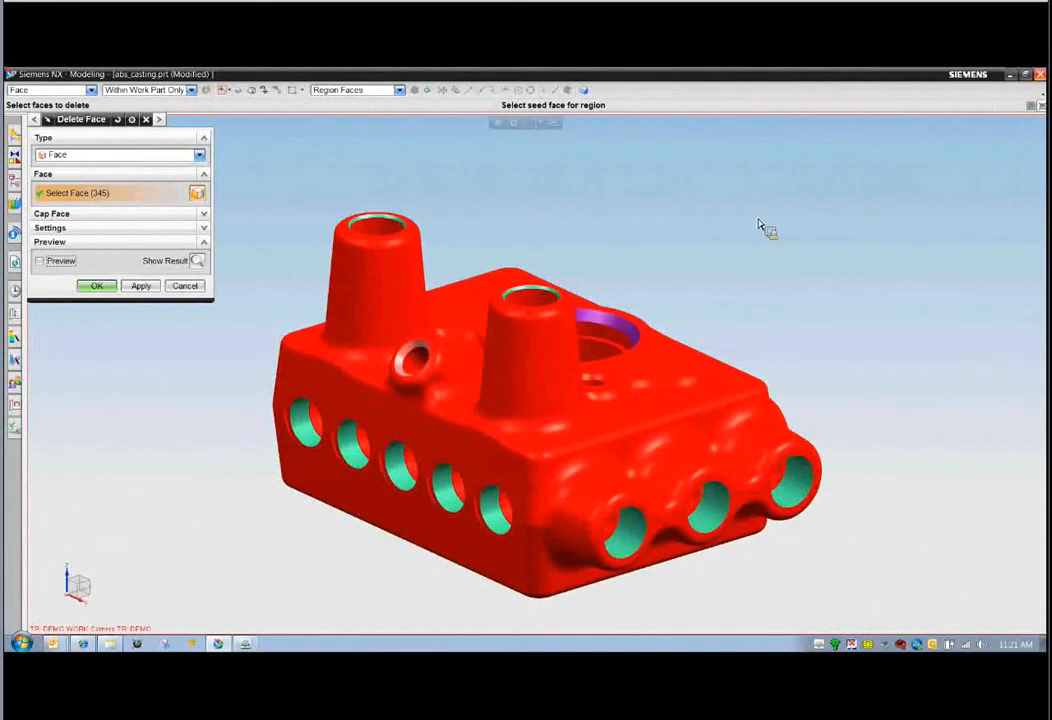
left_click(399, 90)
left_click(360, 102)
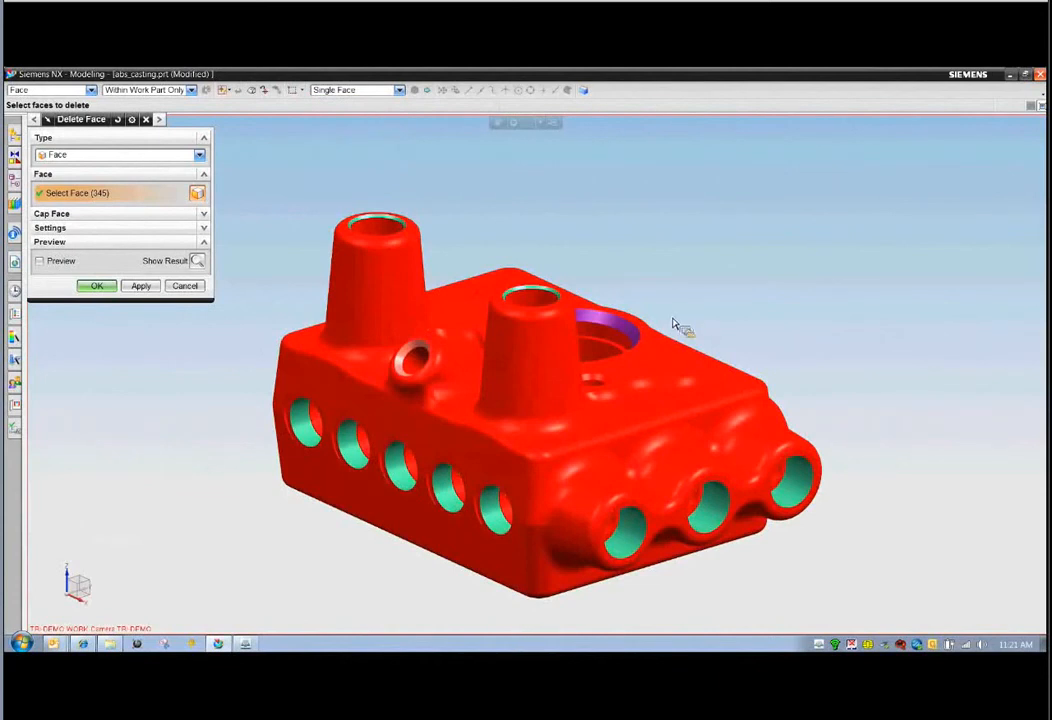
key("Escape")
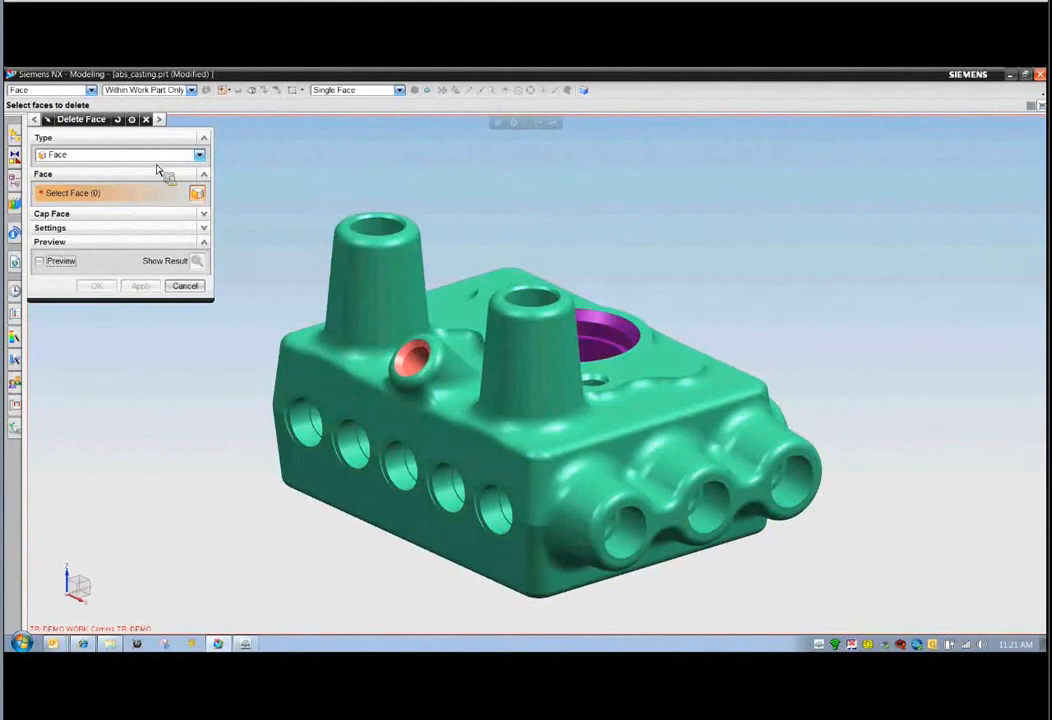
- Restart the Delete Face region from the flat upper face, bounded by the large bore, small upper hole, both boss bores and angled port
left_click(60, 260)
left_click(380, 90)
left_click(376, 140)
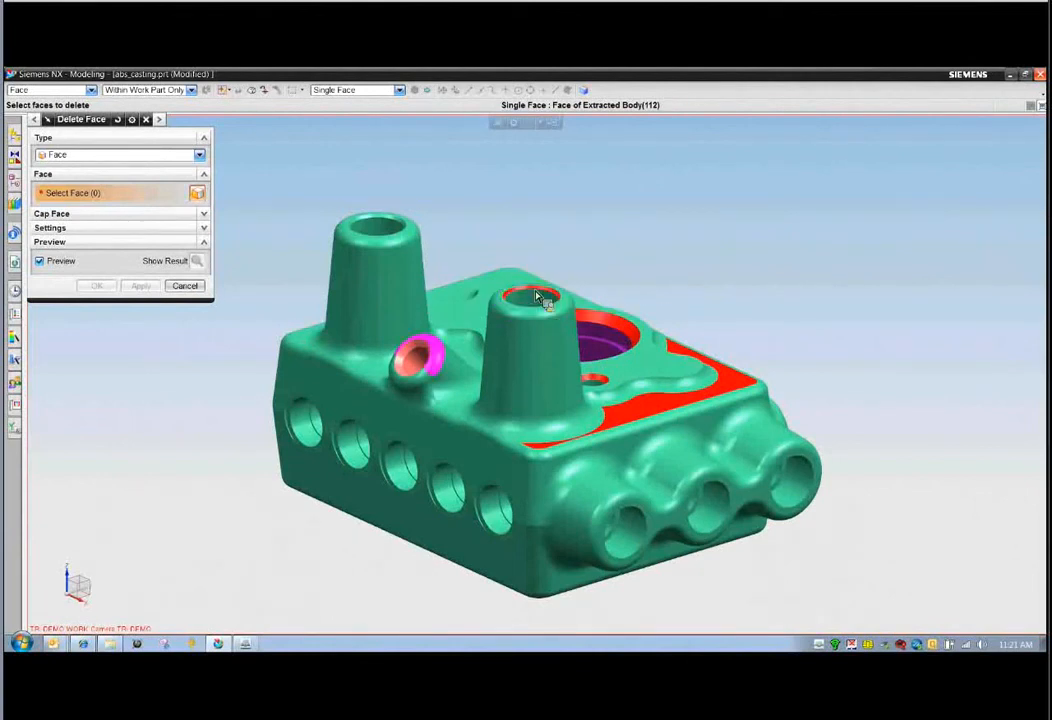
left_click(390, 229)
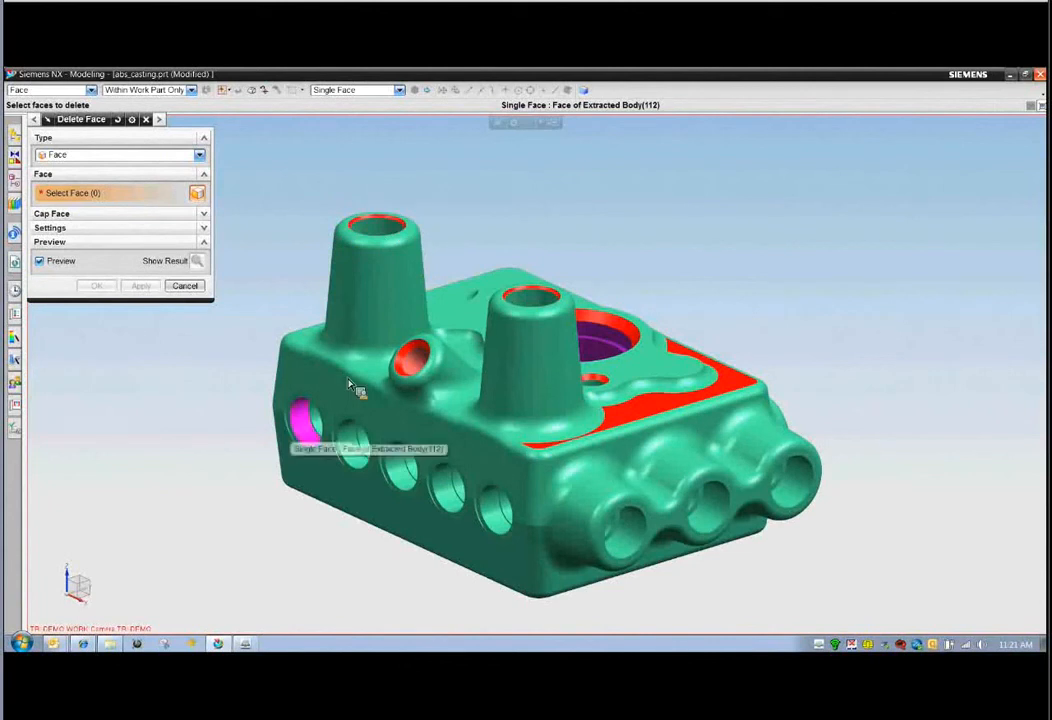
- Add the bores of the five front holes and the three side ports as boundary faces of the region
left_click(302, 425)
left_click(345, 462)
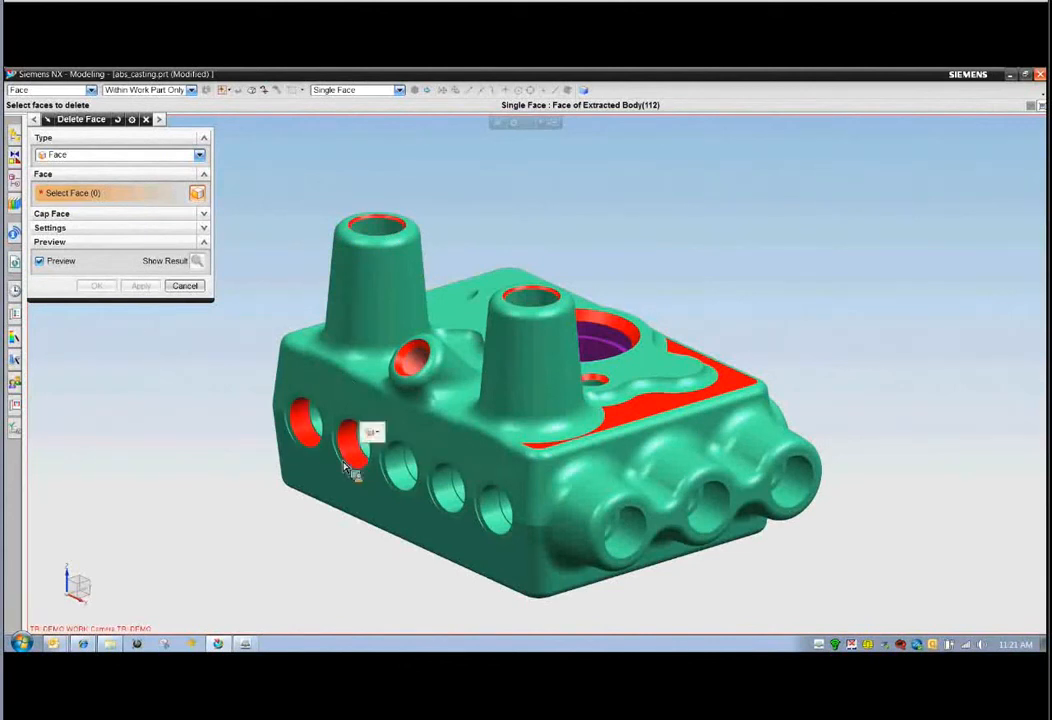
left_click(400, 468)
left_click(445, 495)
left_click(495, 512)
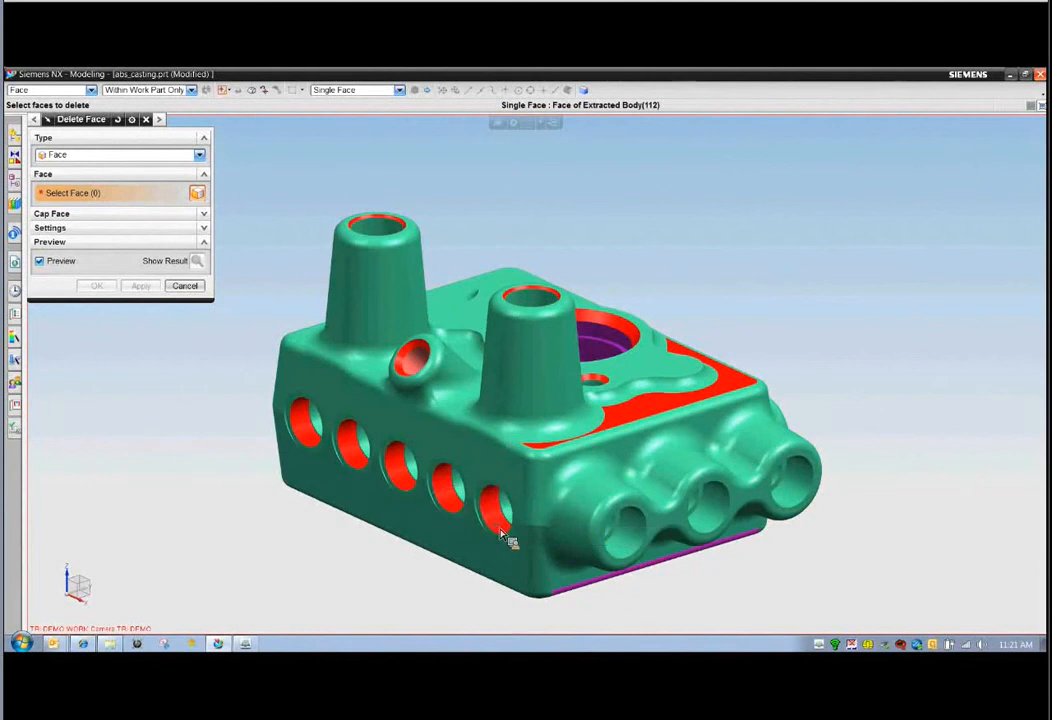
left_click(632, 555)
left_click(704, 500)
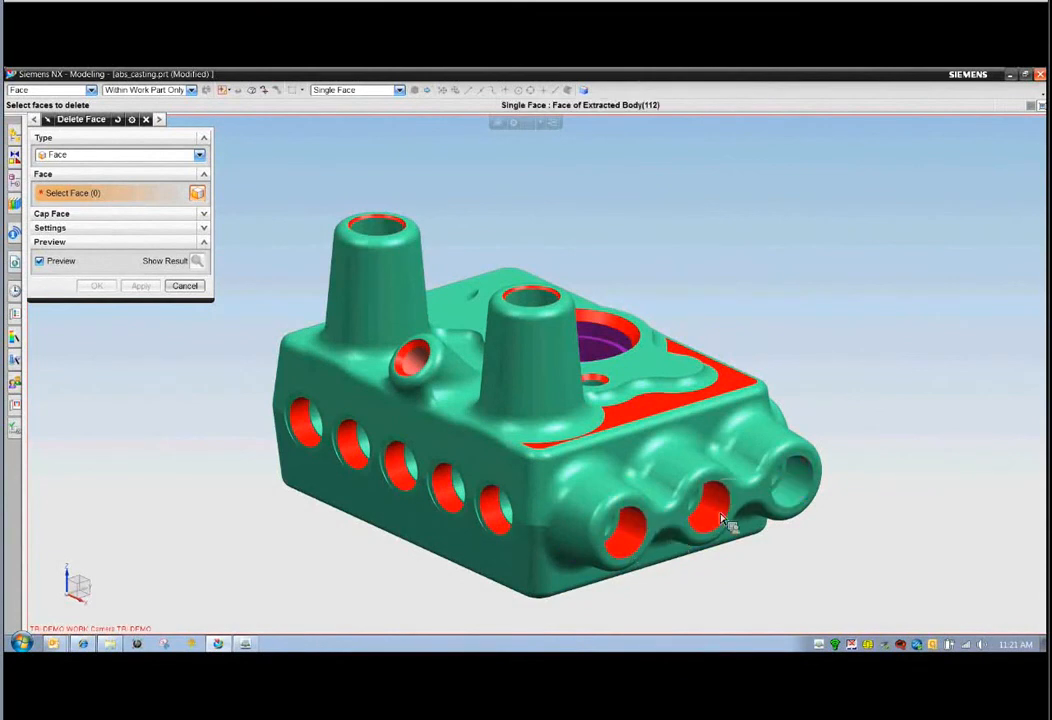
left_click(794, 470)
- Add the two end port bores and the two underside holes as boundary faces of the region
middle_click_drag(869, 511, 728, 487)
left_click(715, 352)
left_click(784, 373)
left_click(712, 494)
left_click(550, 574)
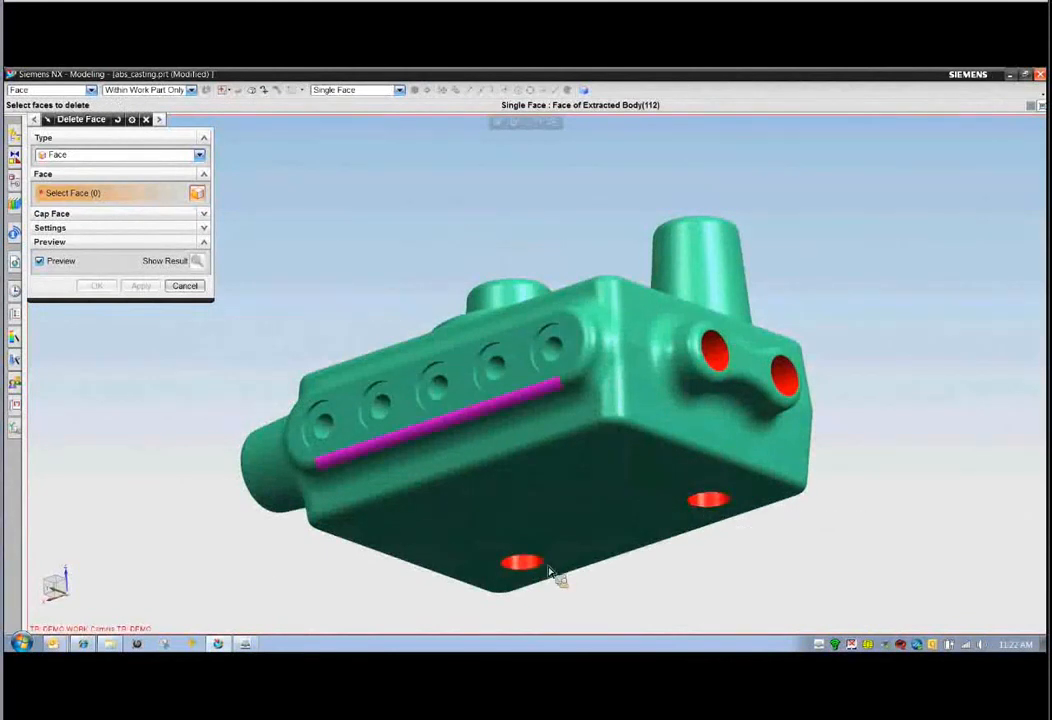
- Add the five counterbore walls on the raised back pad as boundaries, and delete the outer region to leave the internal passages
scroll(446, 434, "up", 5)
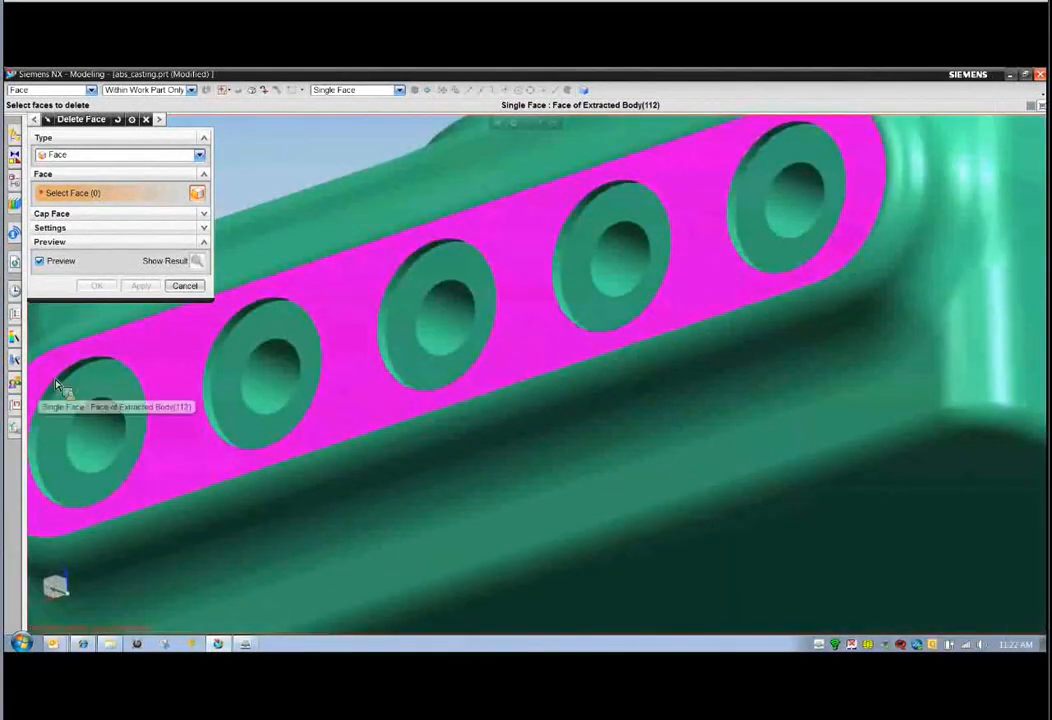
left_click(56, 395)
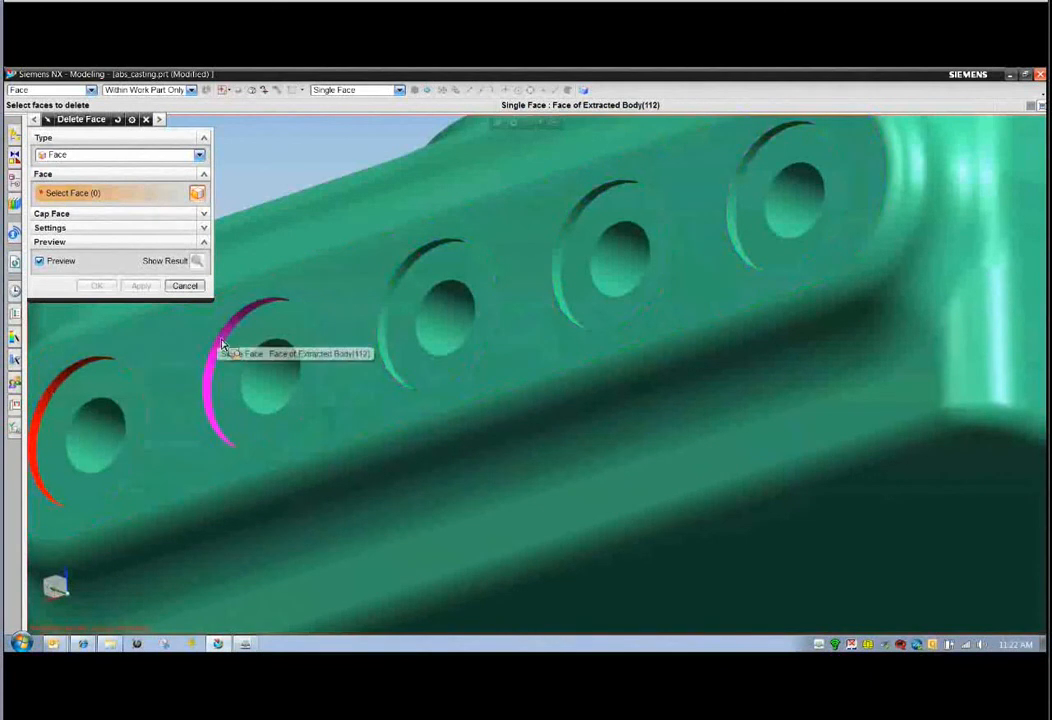
left_click(222, 345)
left_click(412, 270)
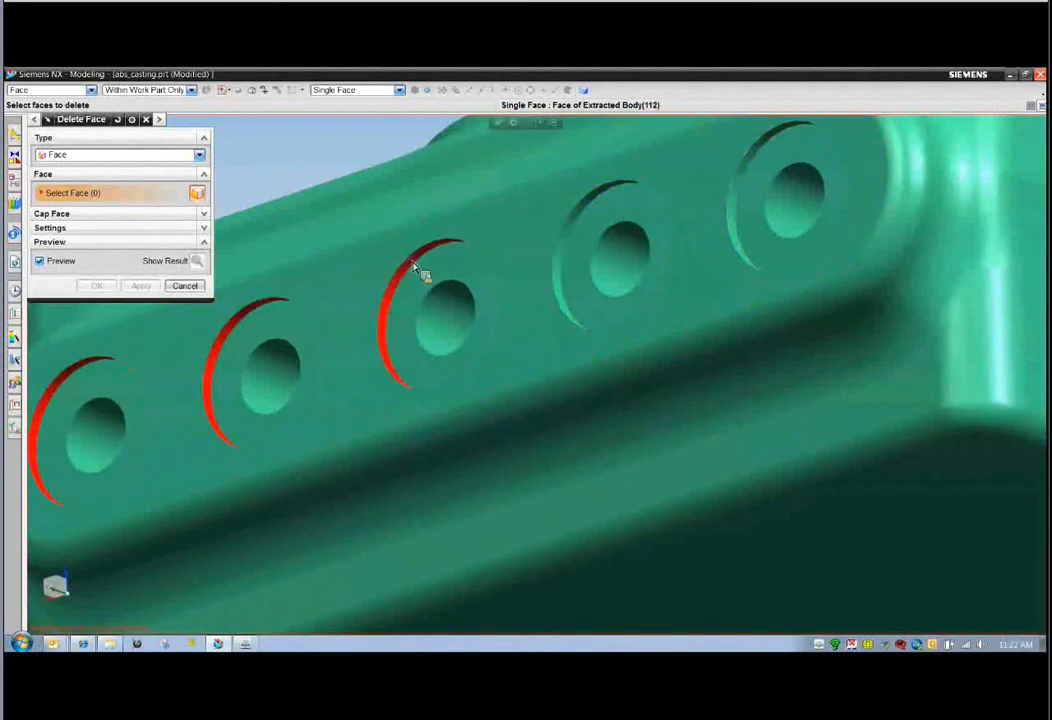
left_click(602, 208)
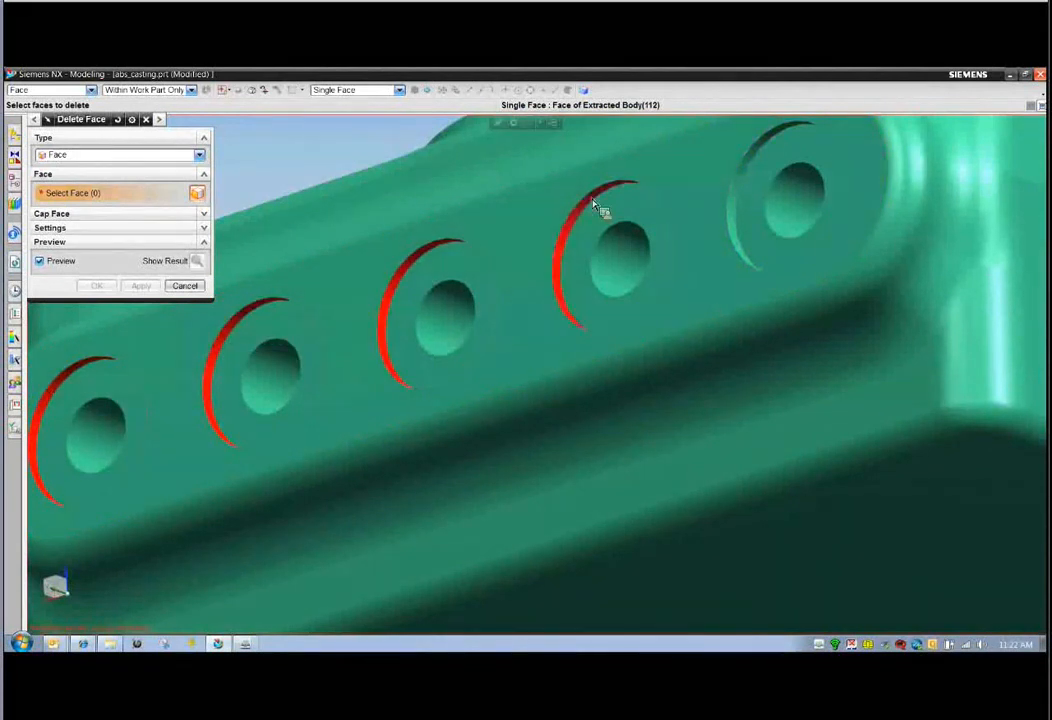
left_click(762, 148)
right_click(311, 167)
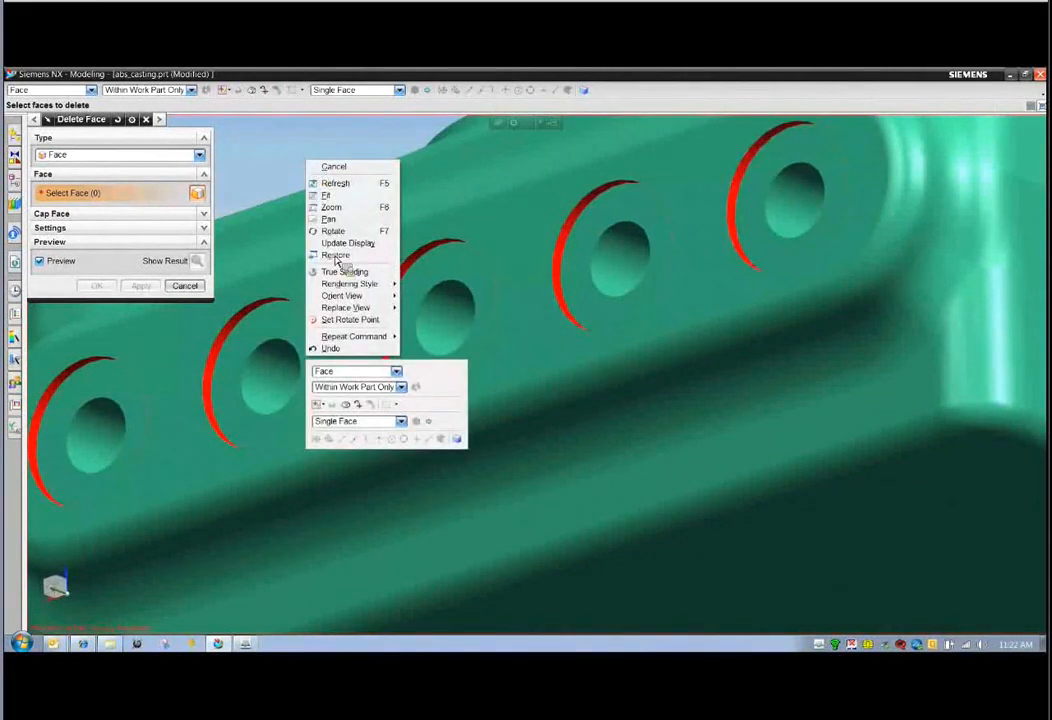
left_click(326, 195)
mouse_move(822, 254)
middle_mouse_down()
mouse_move(818, 304)
mouse_move(880, 281)
mouse_move(758, 228)
mouse_move(832, 263)
middle_mouse_up()
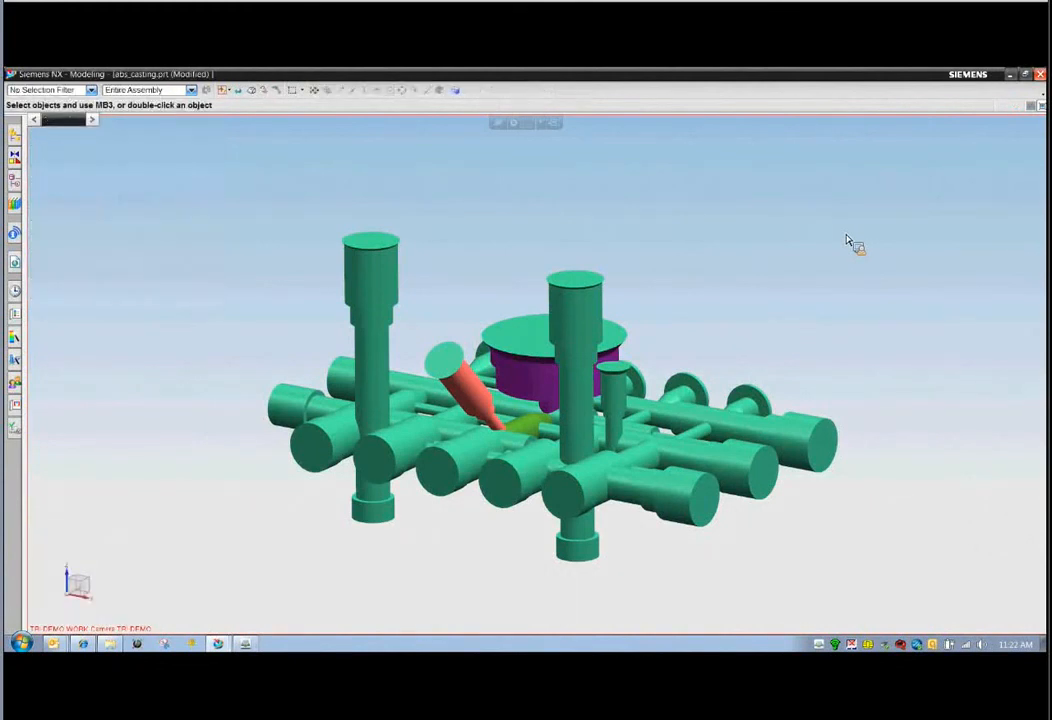
- Start an Extrude from the end edges of both tall passages, the angled port, the large bore and the small upper hole
middle_click_drag(847, 241, 815, 270)
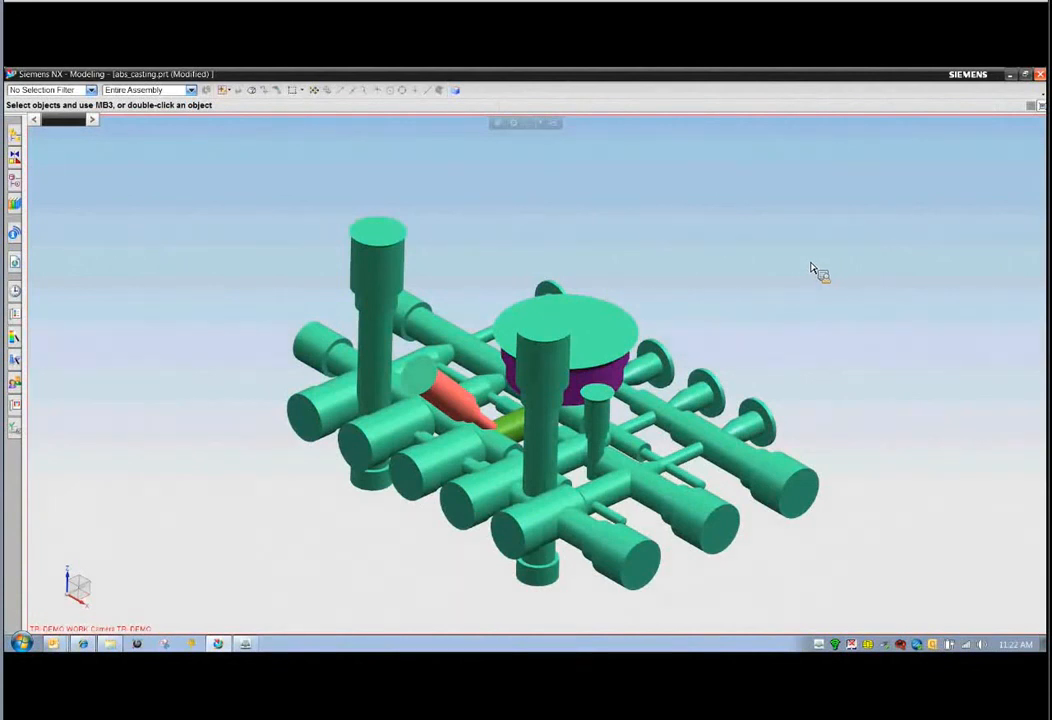
scroll(803, 300, "up", 1)
middle_click_drag(806, 308, 859, 266, "shift")
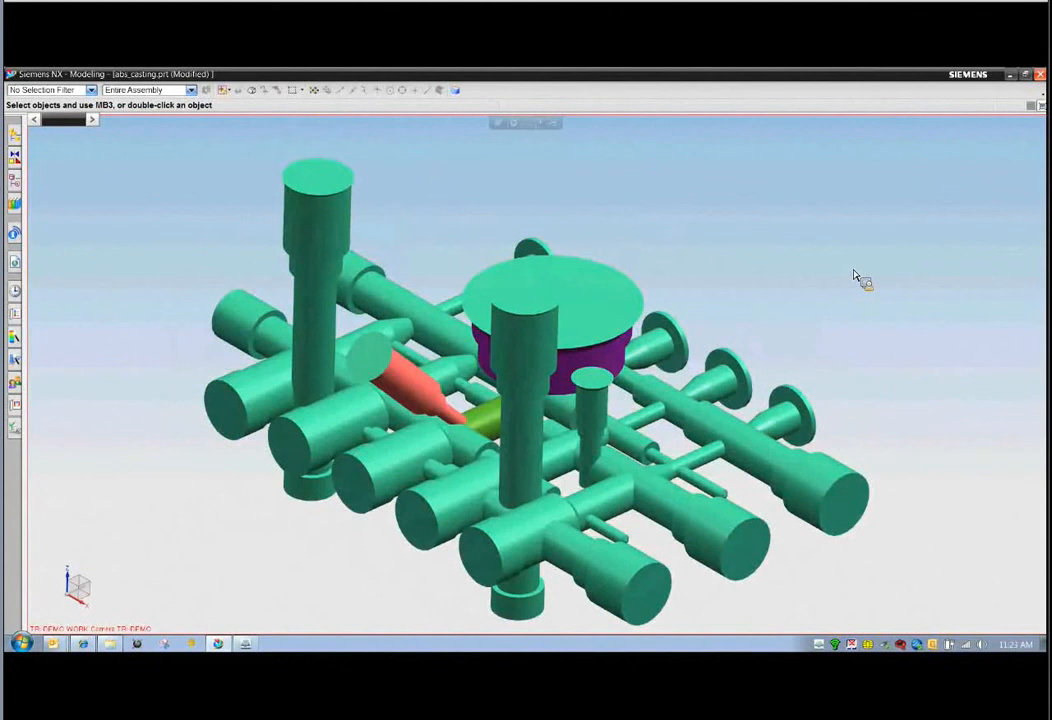
key("x")
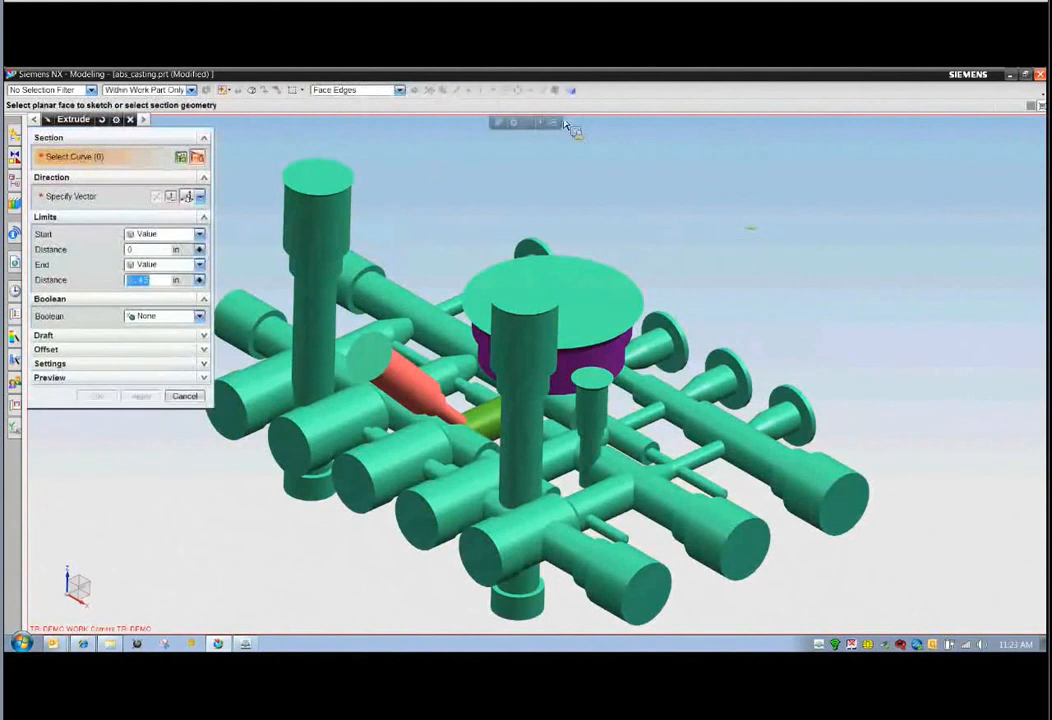
left_click(328, 180)
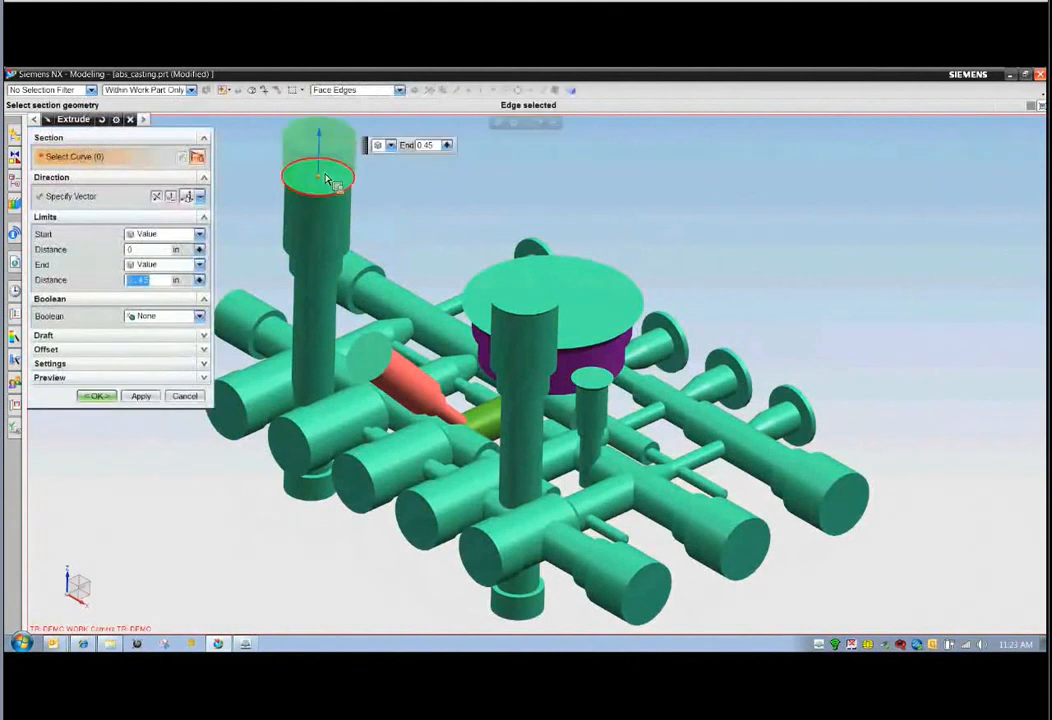
left_click(383, 366)
left_click(606, 308)
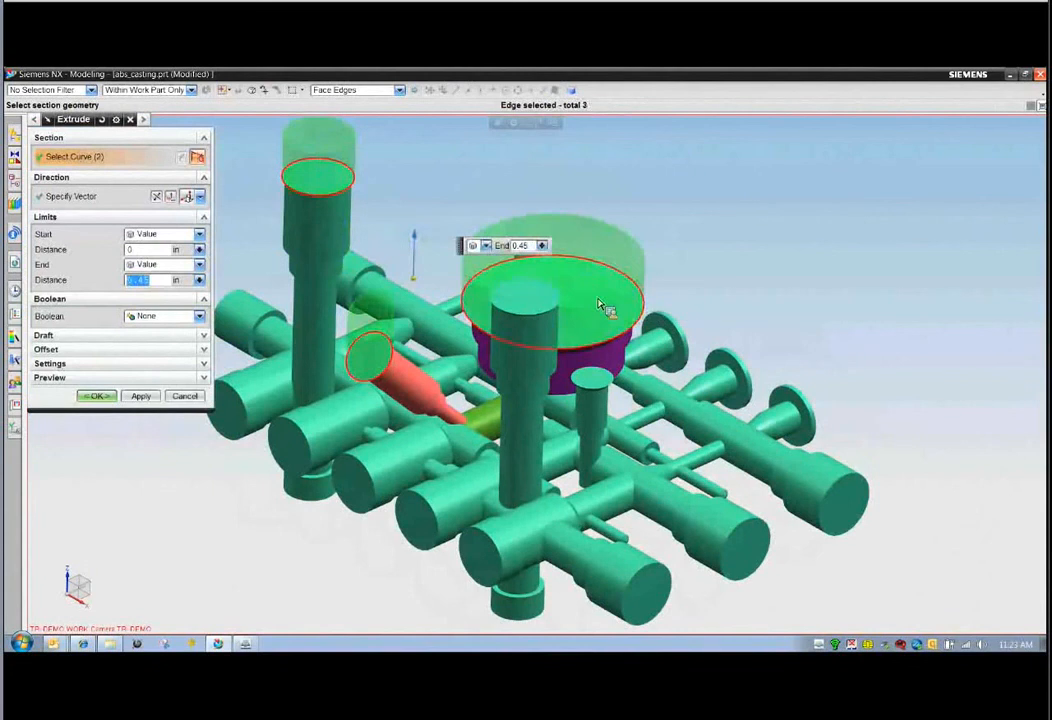
left_click(540, 300)
left_click(592, 375)
- Set the extrusion's end distance to 1.6 in and create the five upward cylinders
middle_click_drag(794, 368, 819, 350)
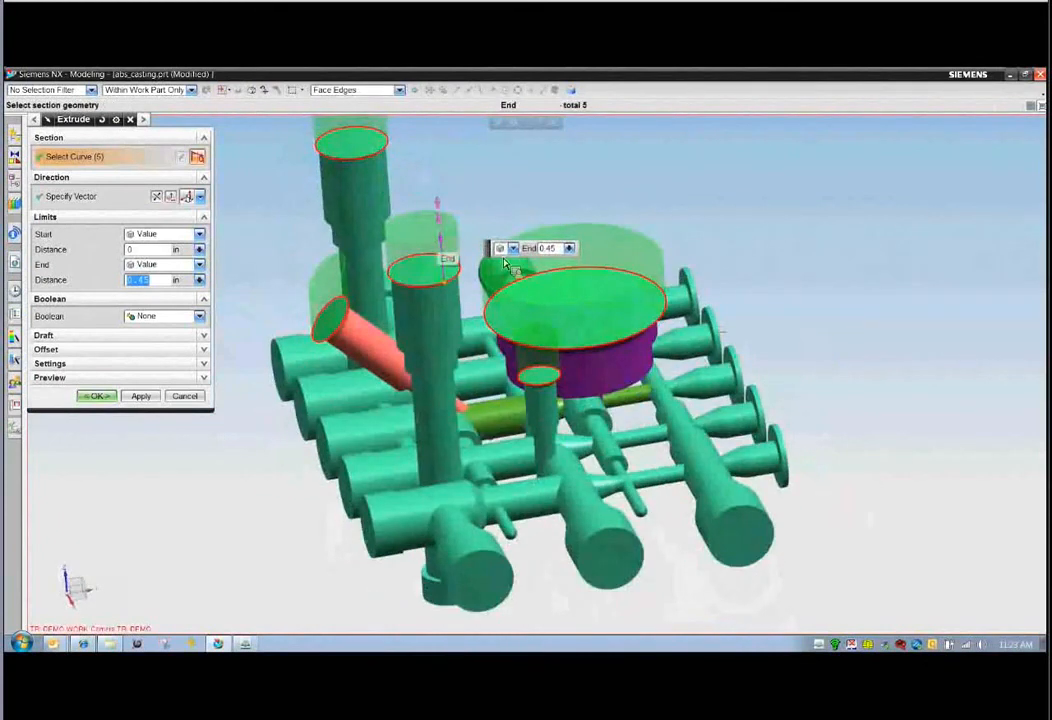
left_click_drag(447, 248, 455, 206)
middle_click_drag(876, 298, 883, 296)
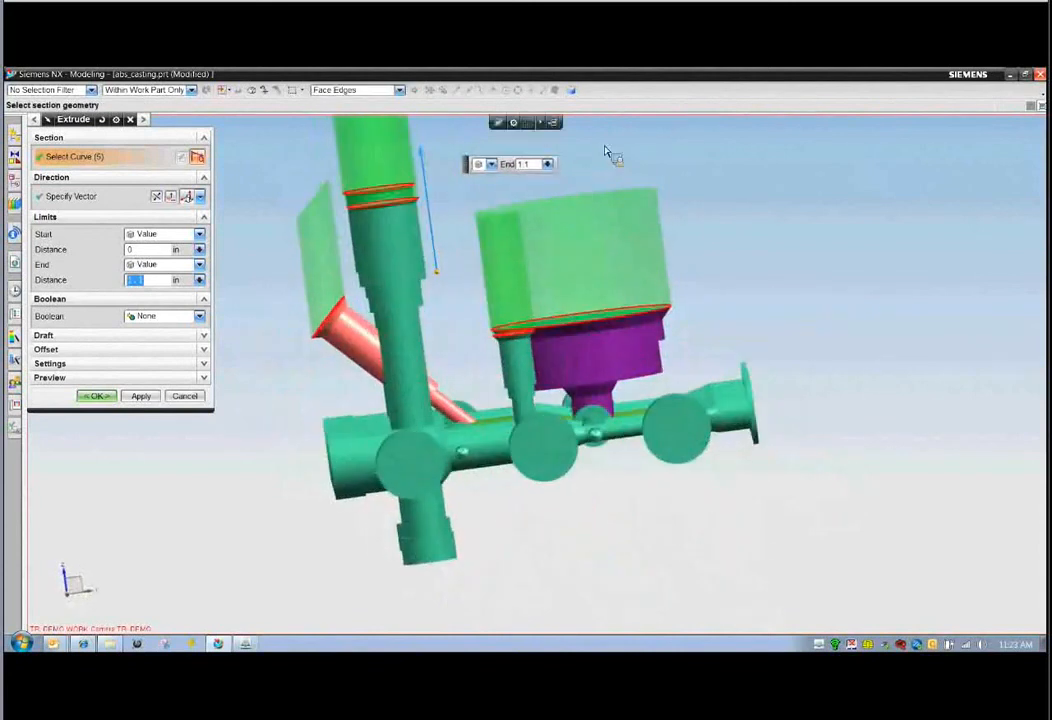
left_click_drag(427, 160, 427, 126)
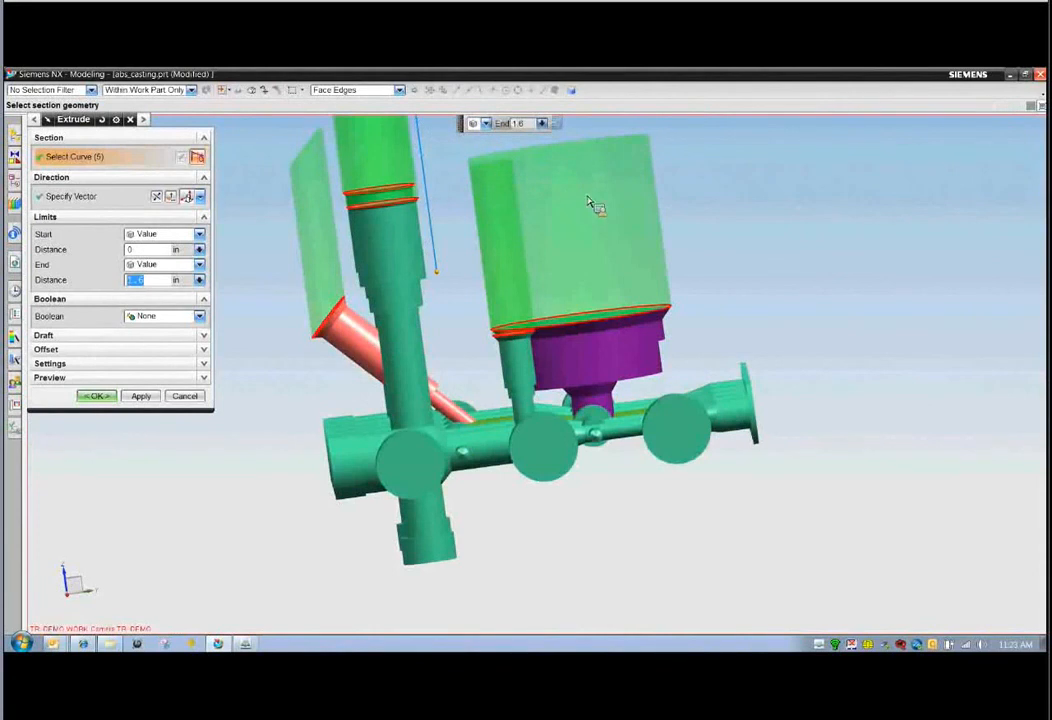
middle_click(594, 204)
- Extrude the end edges of the five parallel front passages outward by 0.8 in as separate bodies
middle_click_drag(873, 251, 876, 280)
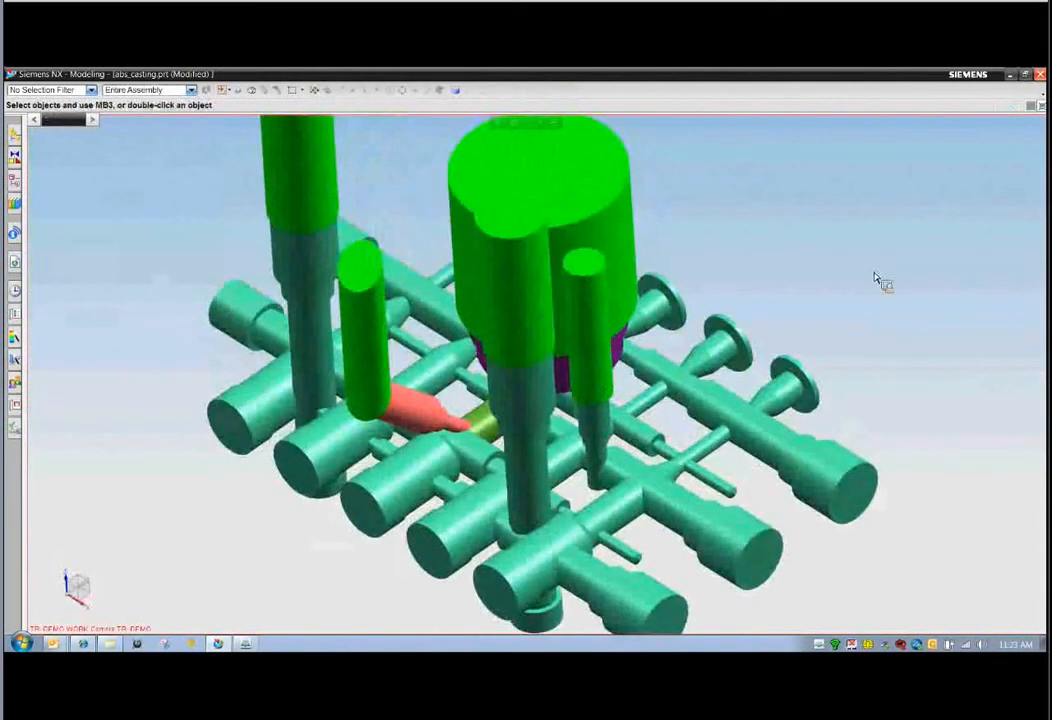
key("x")
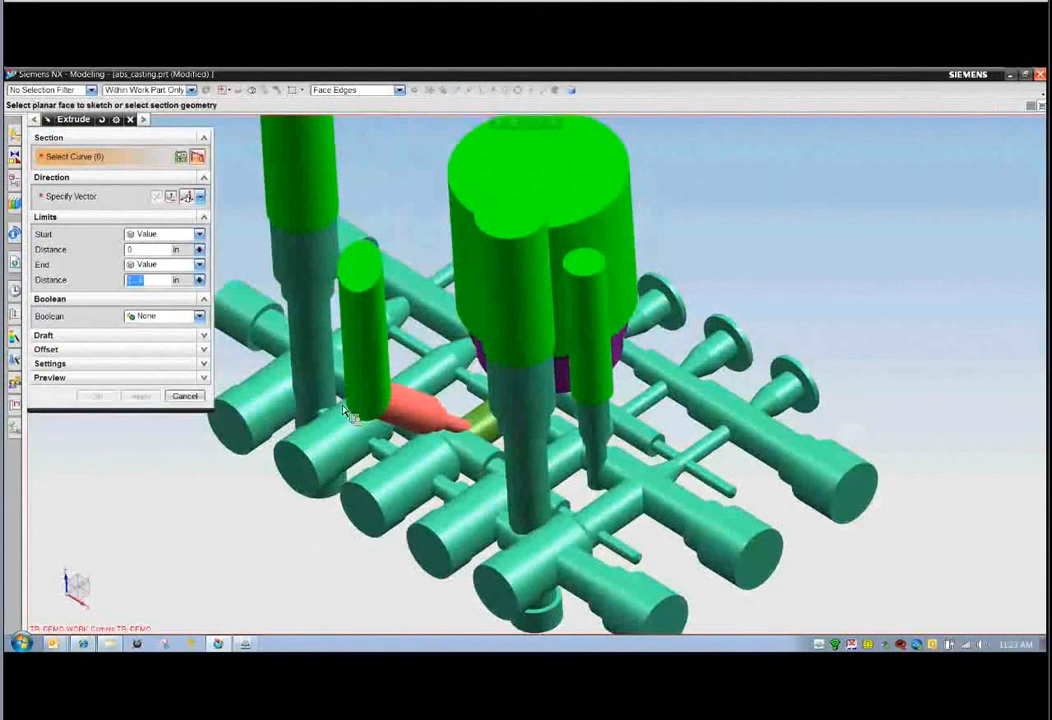
left_click(226, 440)
left_click(295, 482)
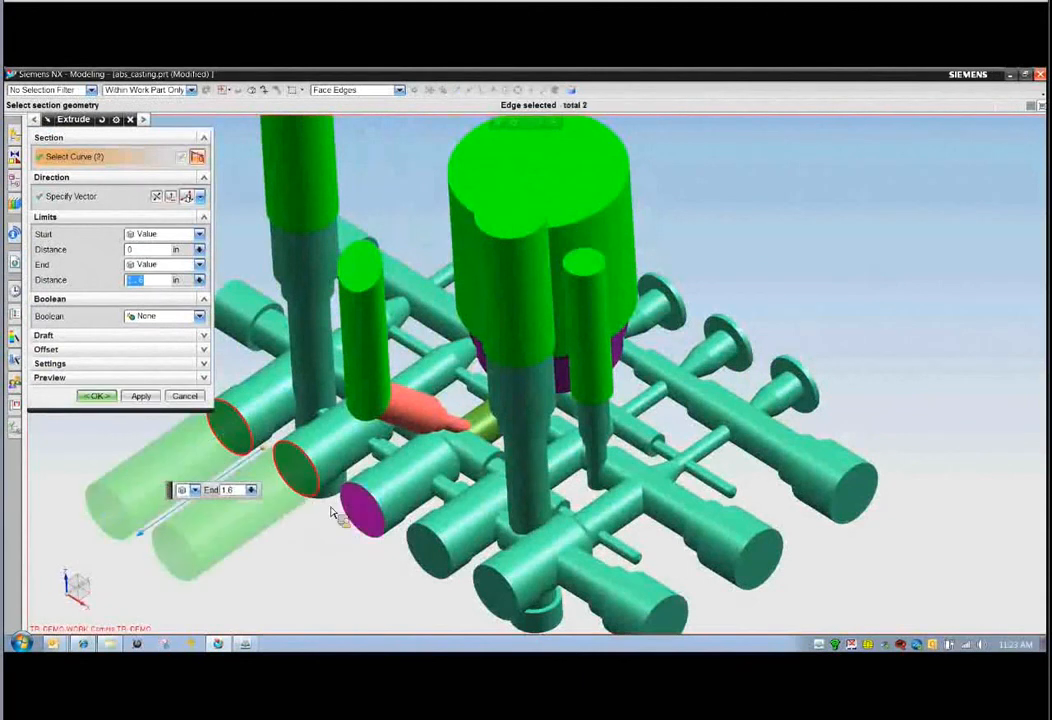
left_click(365, 530)
left_click(367, 534)
left_click(433, 560)
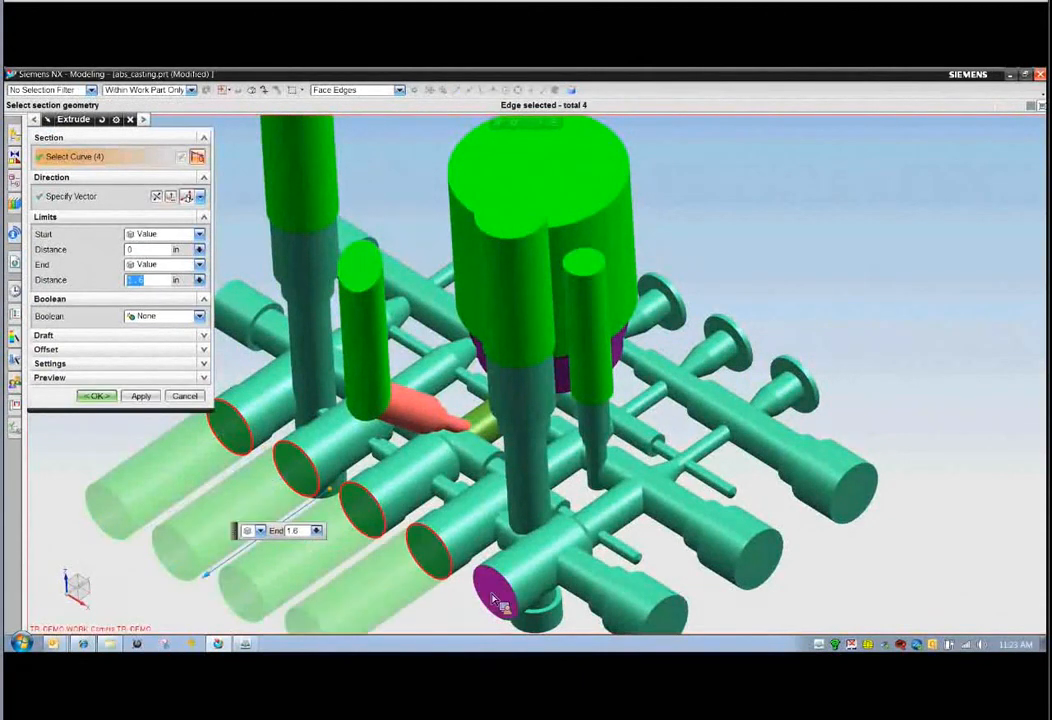
left_click(497, 600)
left_click_drag(243, 598, 312, 575)
middle_click(974, 319)
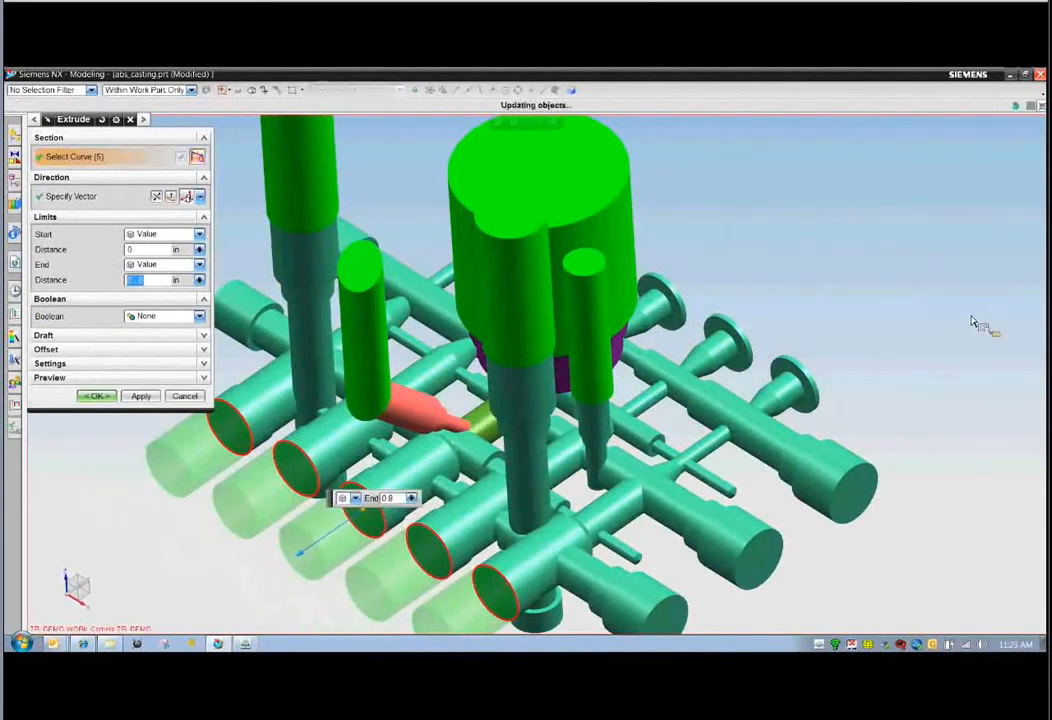
- Extrude the end edges of the three side port passages outward by 0.8 in
key("x")
left_click(860, 528)
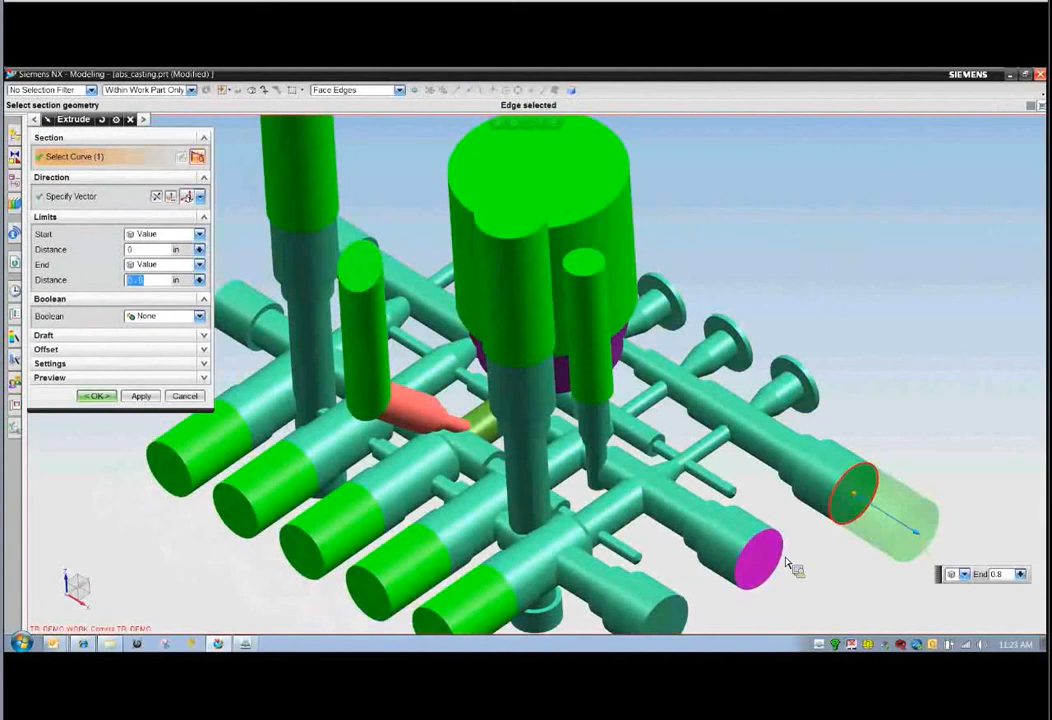
left_click(760, 578)
left_click(672, 632)
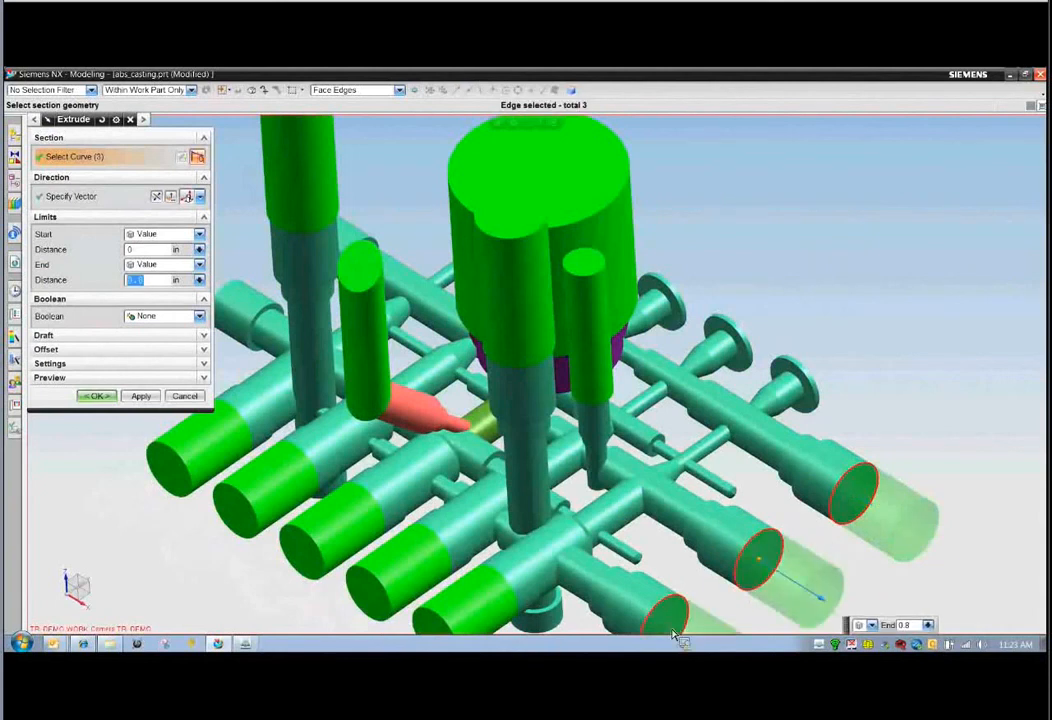
middle_click_drag(935, 331, 884, 289)
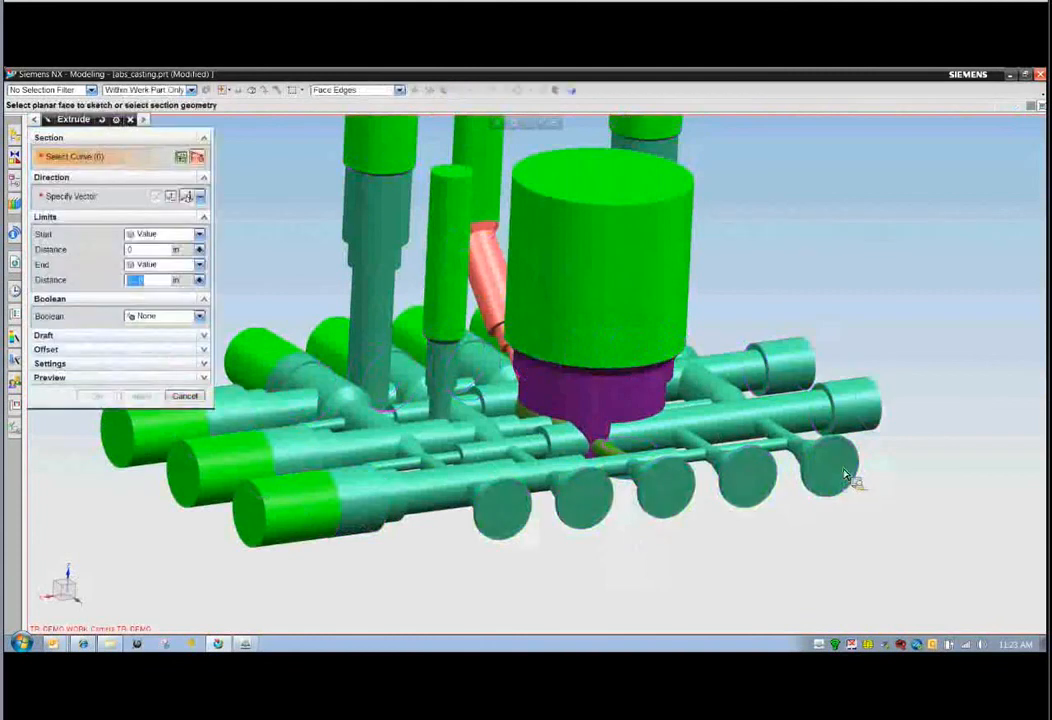
- Extrude the circular end edges of the row of five short tapered passages outward by 0.8 in as separate bodies
left_click(845, 476)
left_click(748, 479)
left_click(665, 495)
left_click(590, 502)
left_click(505, 515)
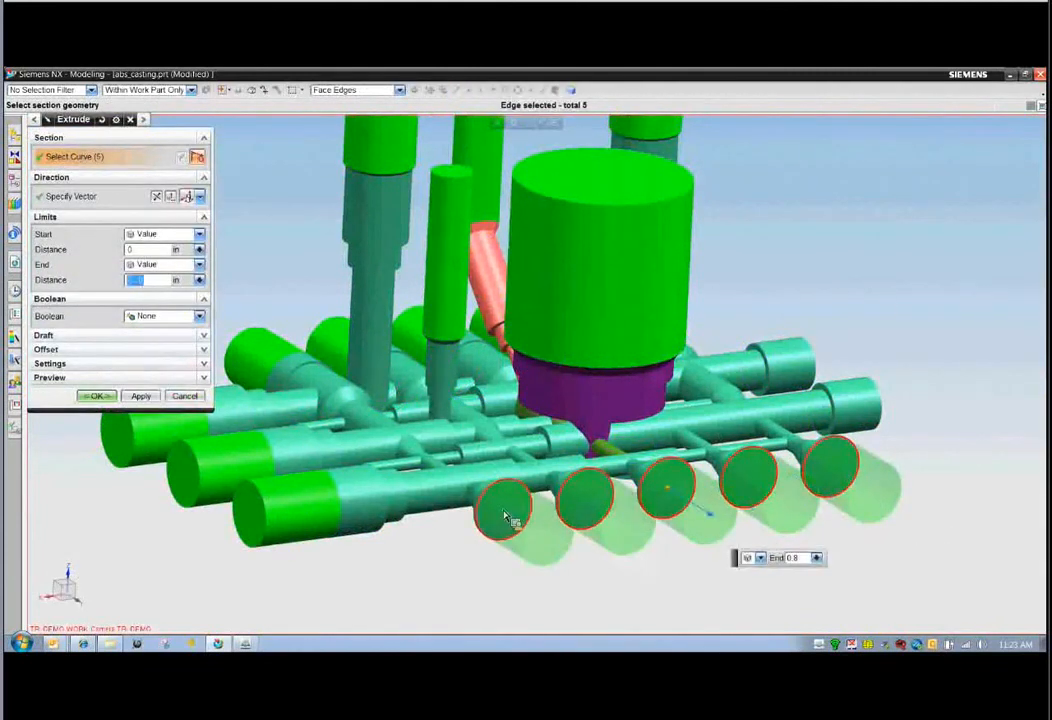
middle_click(895, 285)
- Extrude the two remaining open horizontal passage ends opposite the three side ports outward by 0.8 in
middle_click_drag(895, 285, 870, 282)
key("x")
left_click(892, 452)
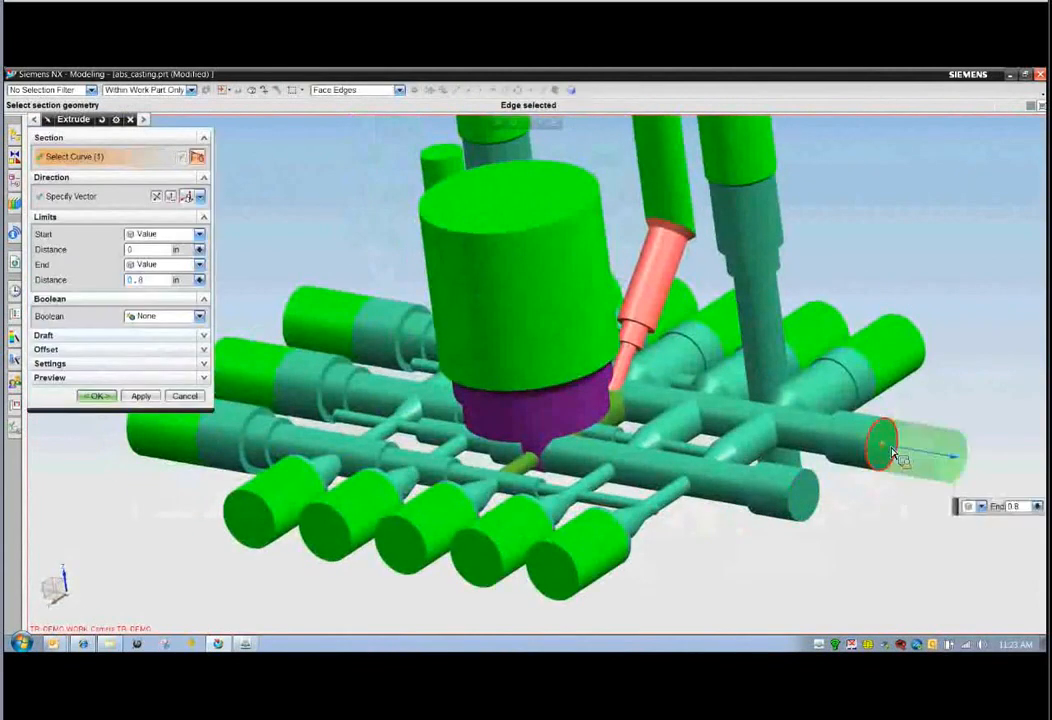
left_click(817, 503)
middle_click(982, 373)
- Extrude the bottom end edges of the two vertical passages downward by 0.8 in
middle_click_drag(982, 376, 920, 360)
key("x")
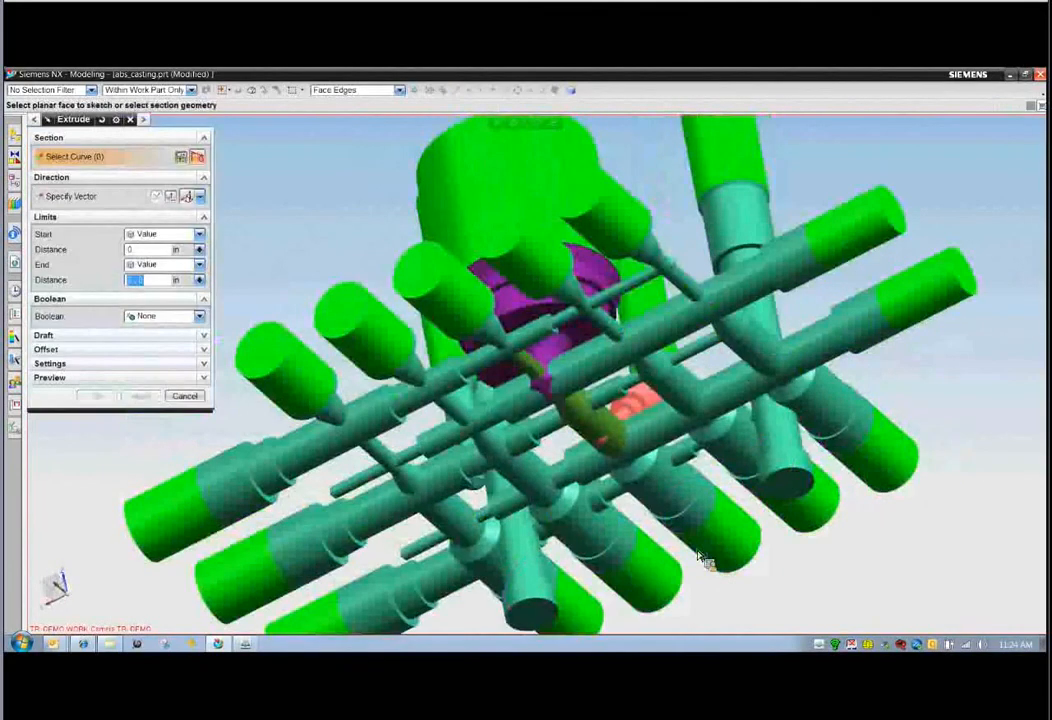
left_click(543, 617)
left_click(798, 498)
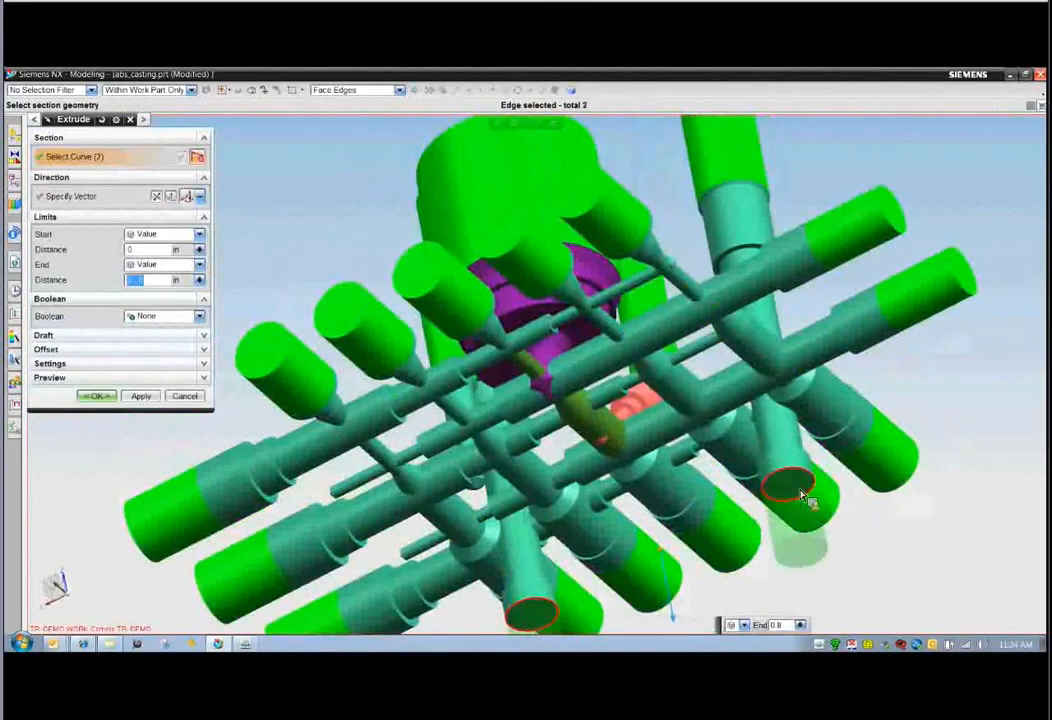
middle_click(980, 414)
- Create a datum plane on the top face of the large bore's extruded cylinder
middle_click_drag(976, 409, 911, 286)
scroll(793, 231, "down", 1)
middle_click_drag(793, 231, 817, 292)
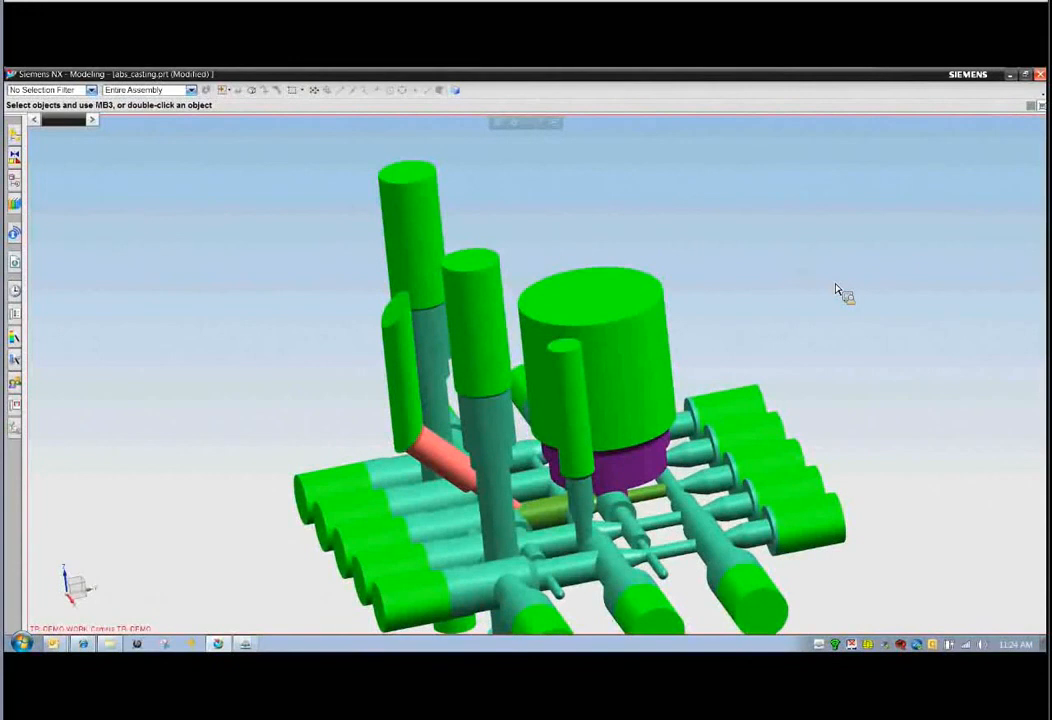
right_click(836, 291)
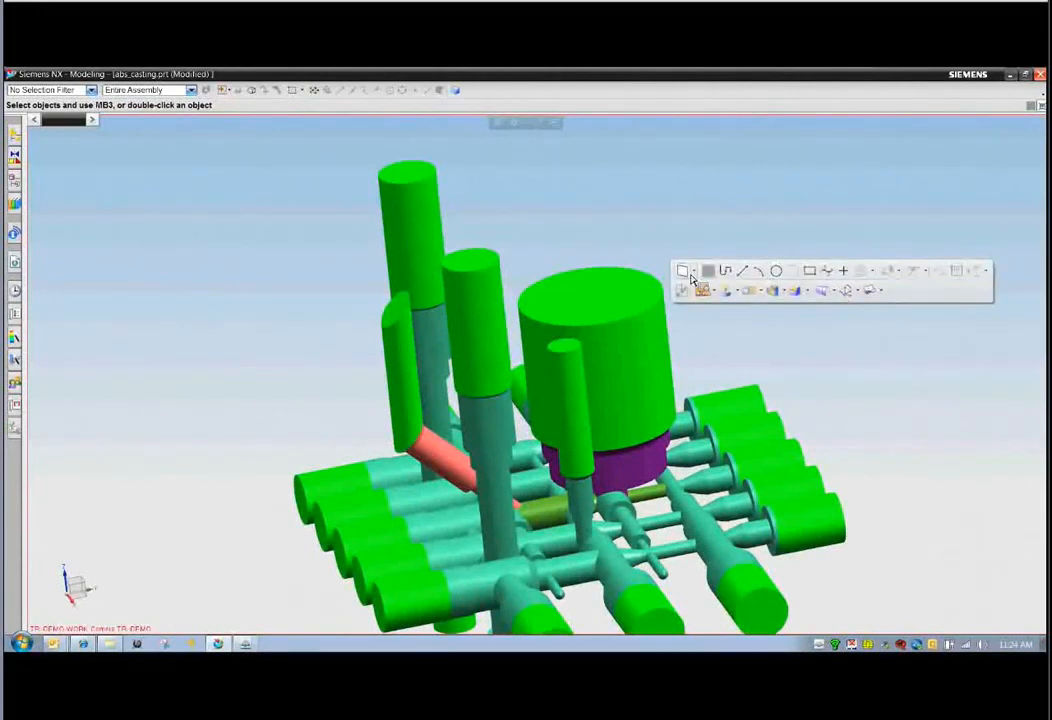
left_click(691, 279)
left_click(615, 306)
middle_click(790, 261)
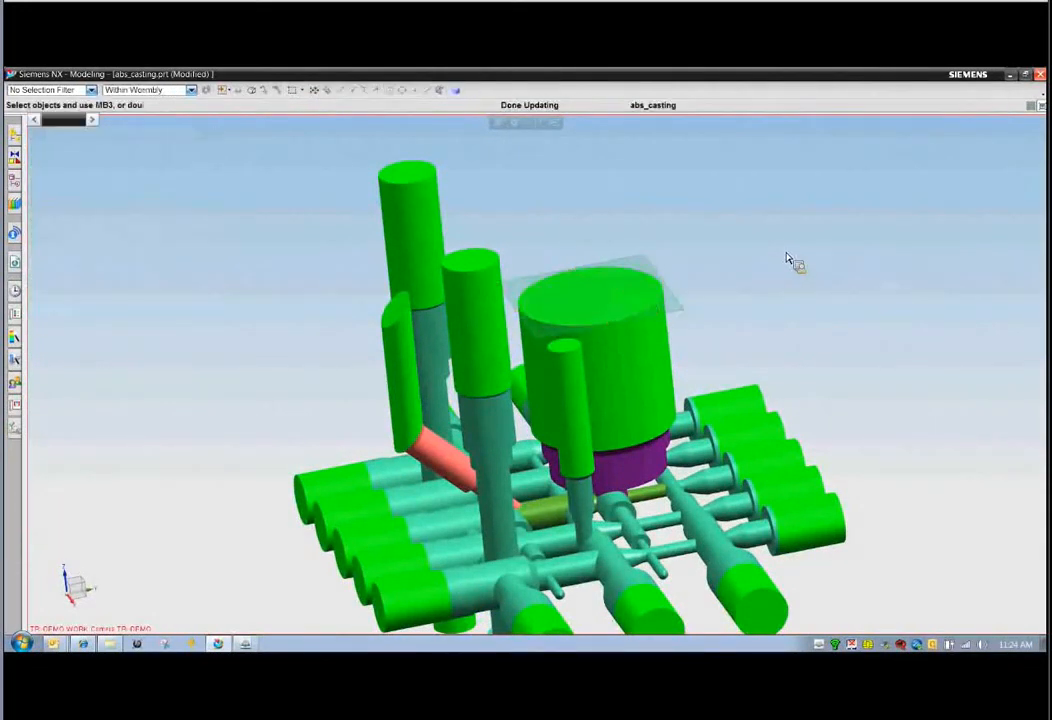
- Trim the four slender upward cylinders with the datum plane using Trim Body, removing the portions above it
right_click(790, 260)
left_click(744, 260)
left_click(720, 260)
left_click(720, 272)
left_click(443, 197)
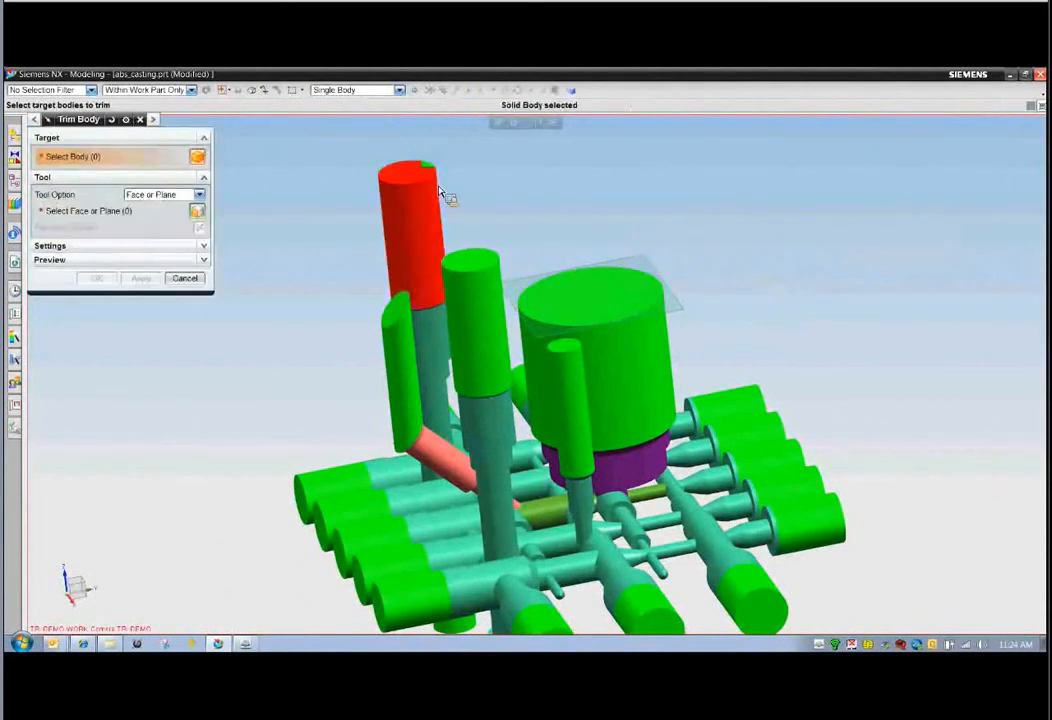
left_click(412, 305)
left_click(471, 298)
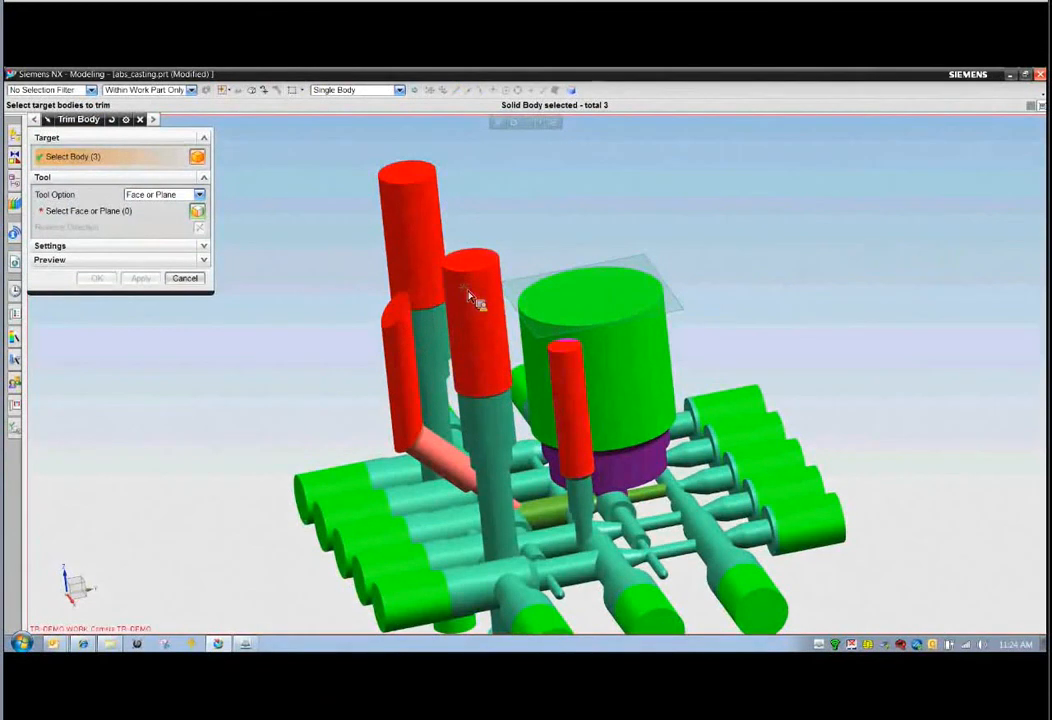
middle_click(716, 326)
left_click(668, 290)
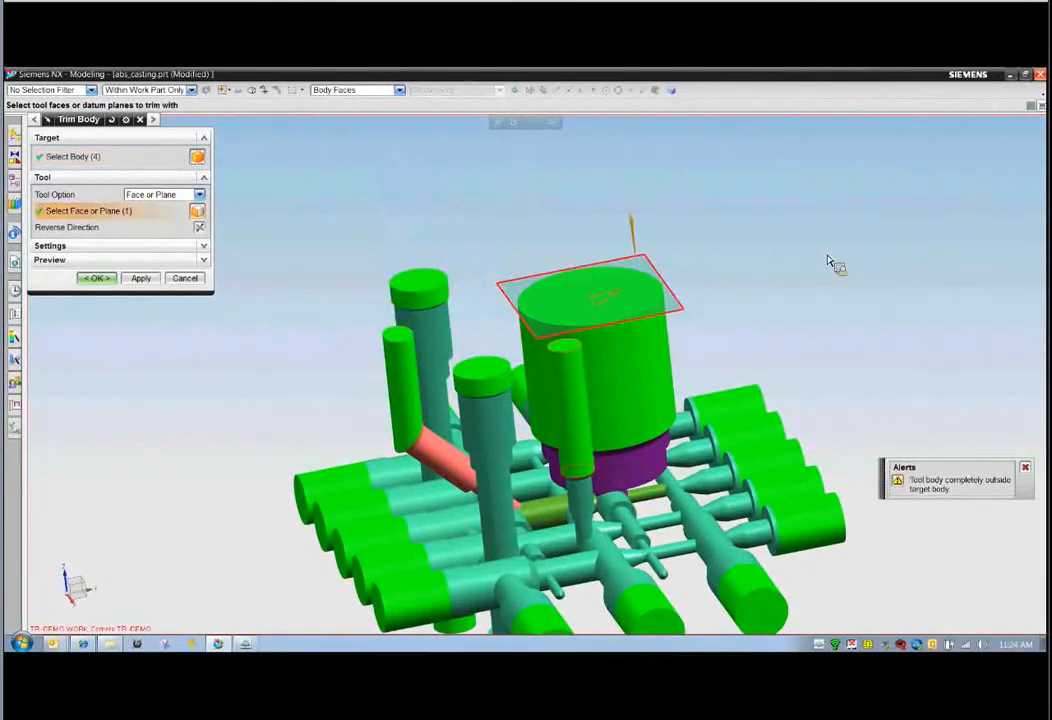
middle_click(852, 279)
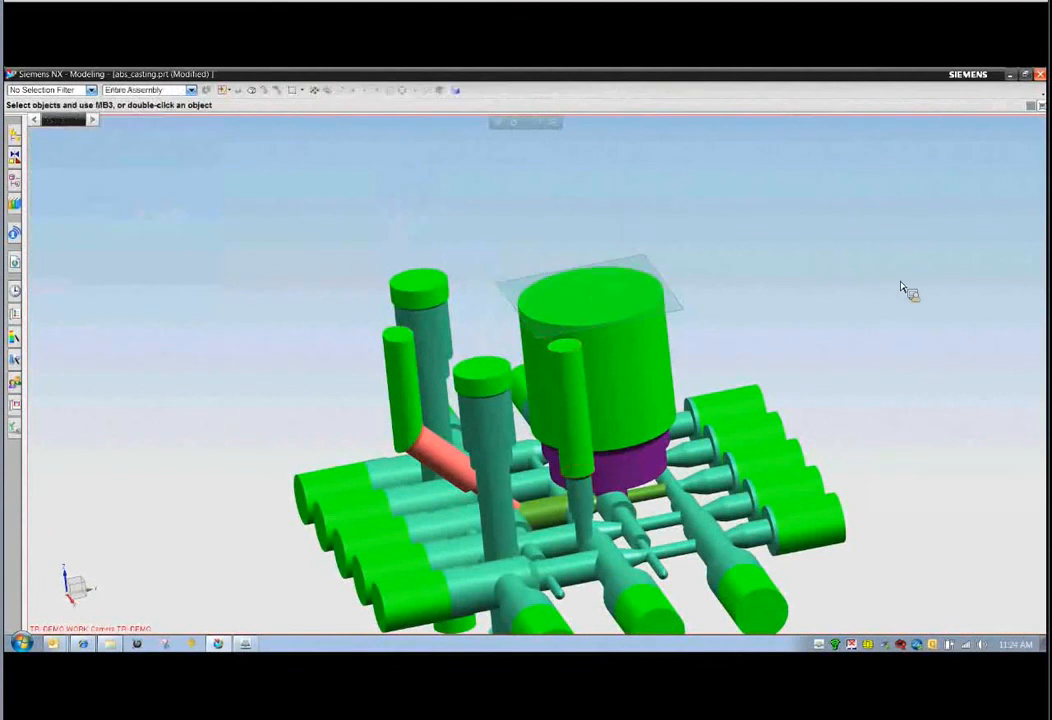
- Turn on layer 1 to display the outer casting together with the extruded passage bodies, and inspect it from the side
middle_click_drag(902, 288, 848, 262)
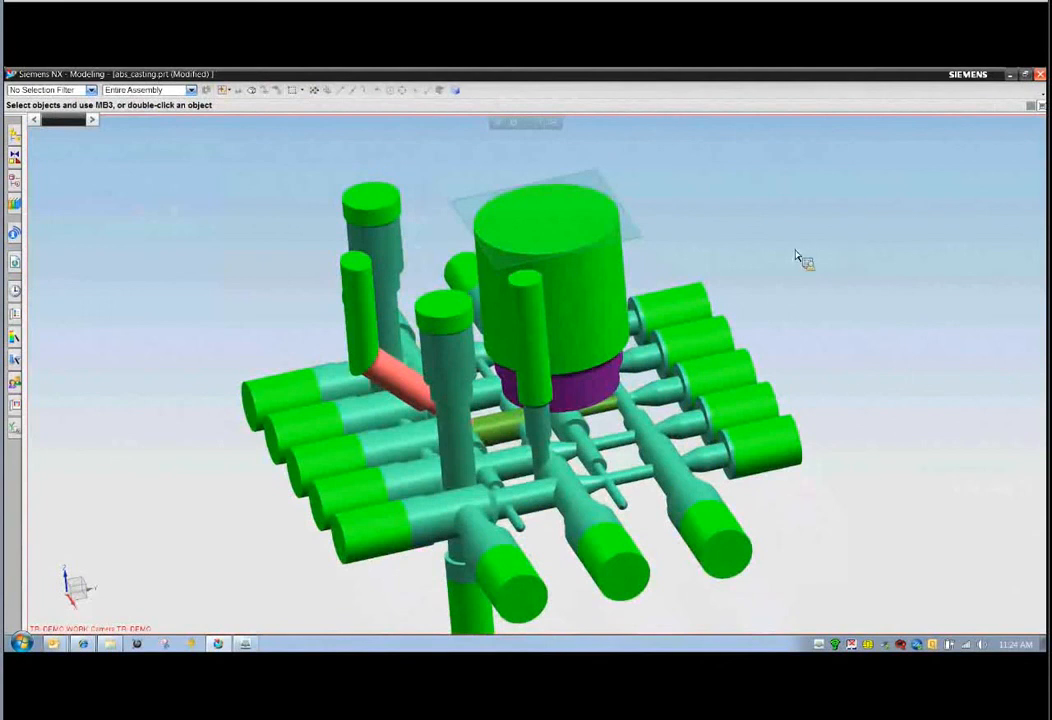
key("ctrl+l")
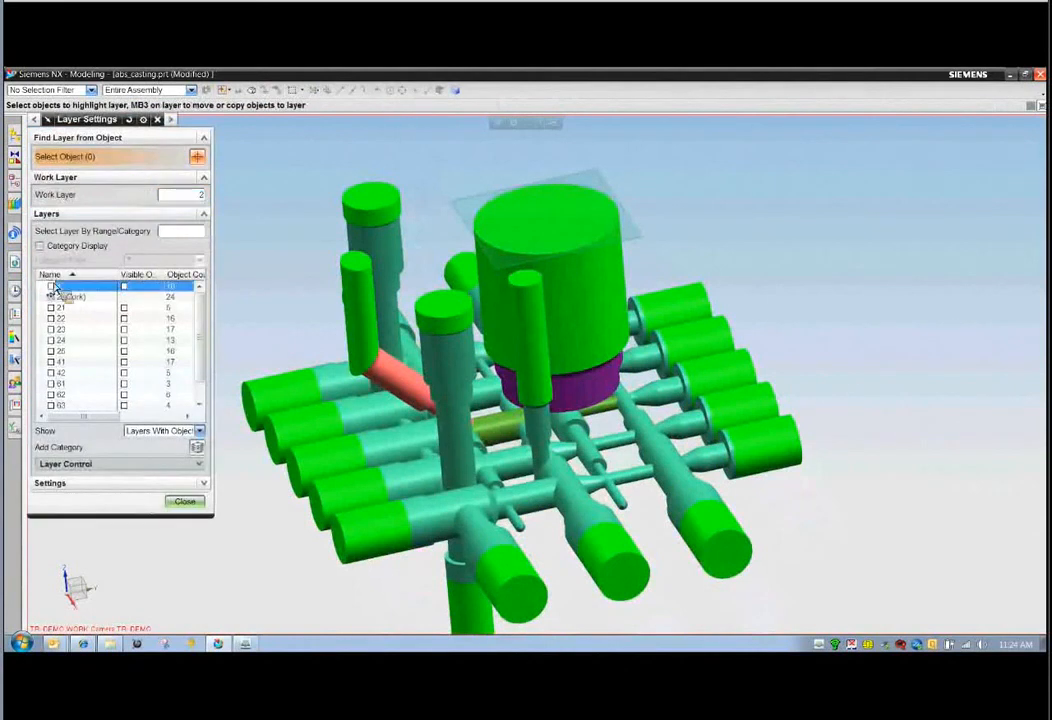
left_click(51, 286)
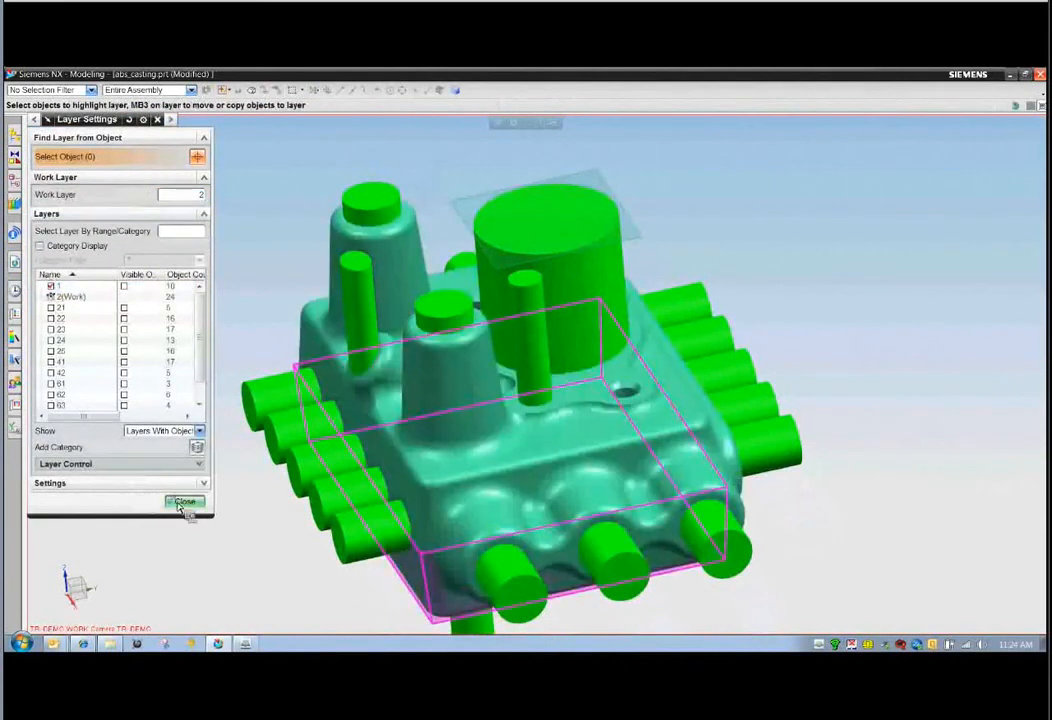
left_click(186, 502)
middle_click_drag(188, 510, 887, 288)
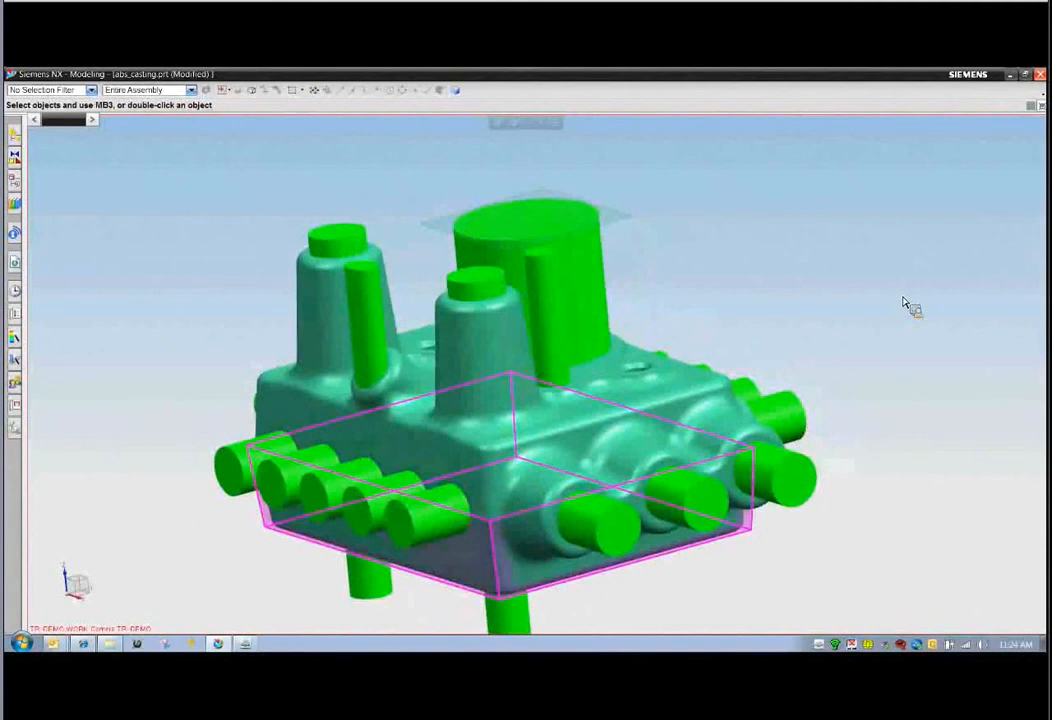
middle_click_drag(905, 304, 850, 296)
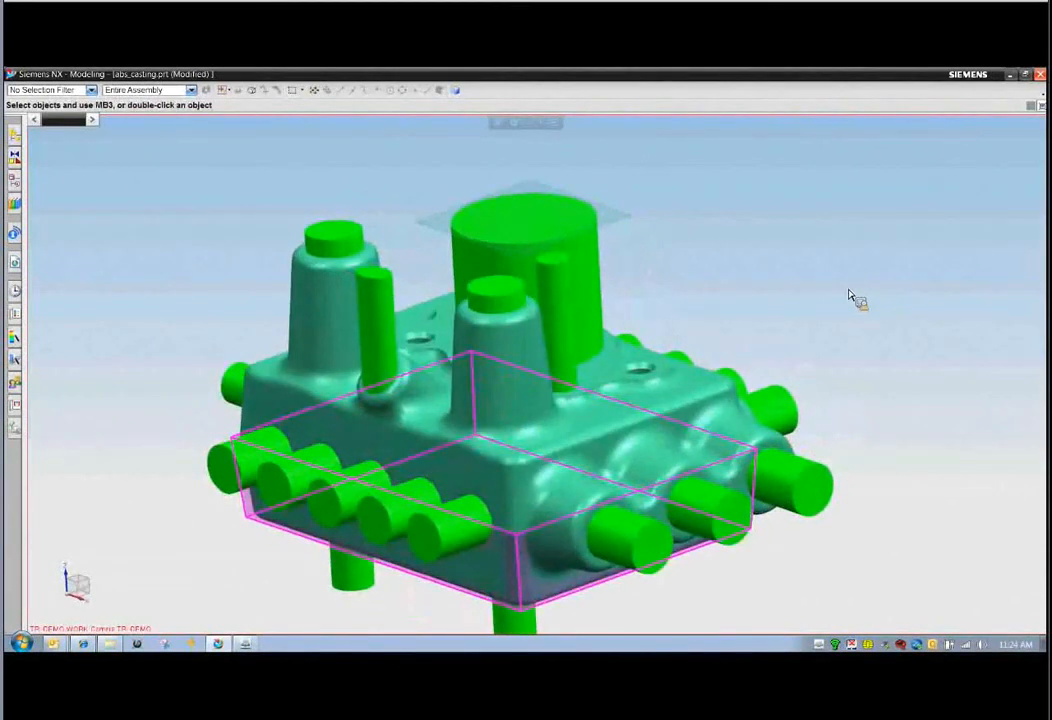